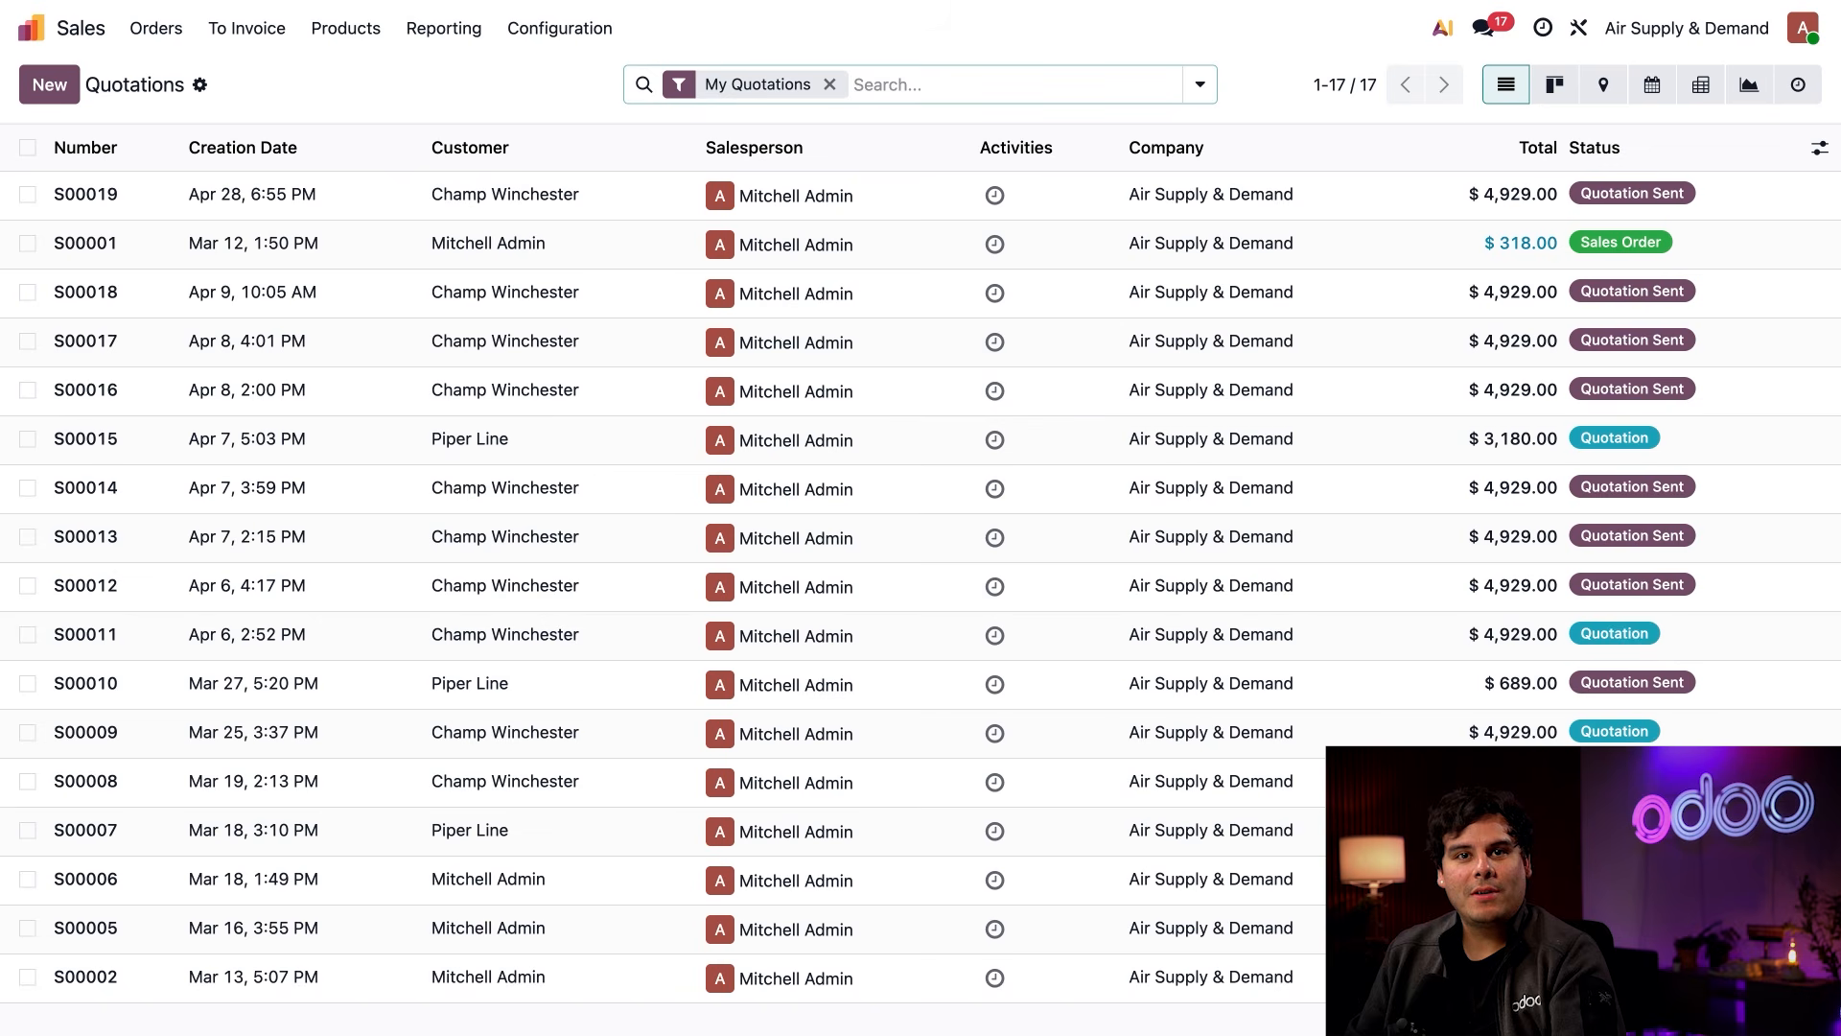
# Open the Sales settings and review the Quotations & Orders options, including the PDF Quote builder
pyautogui.click(559, 27)
pyautogui.click(564, 71)
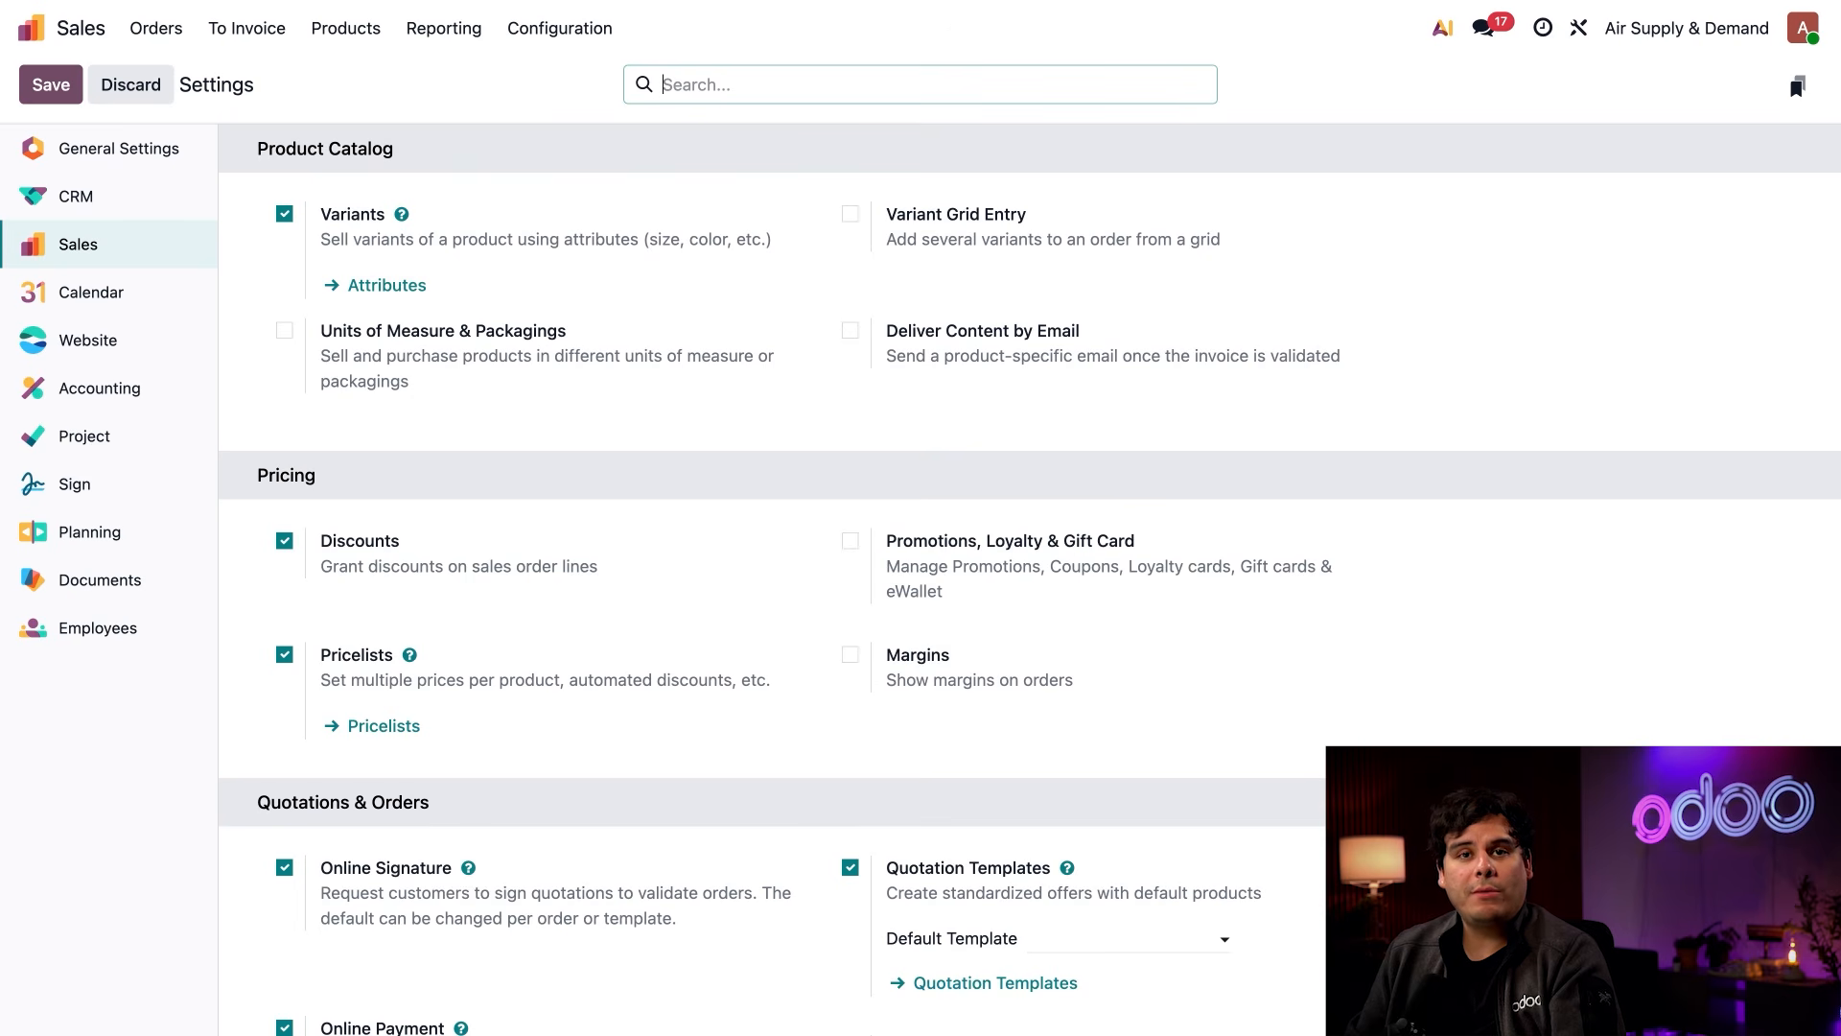
pyautogui.scroll(-5, 530, 368)
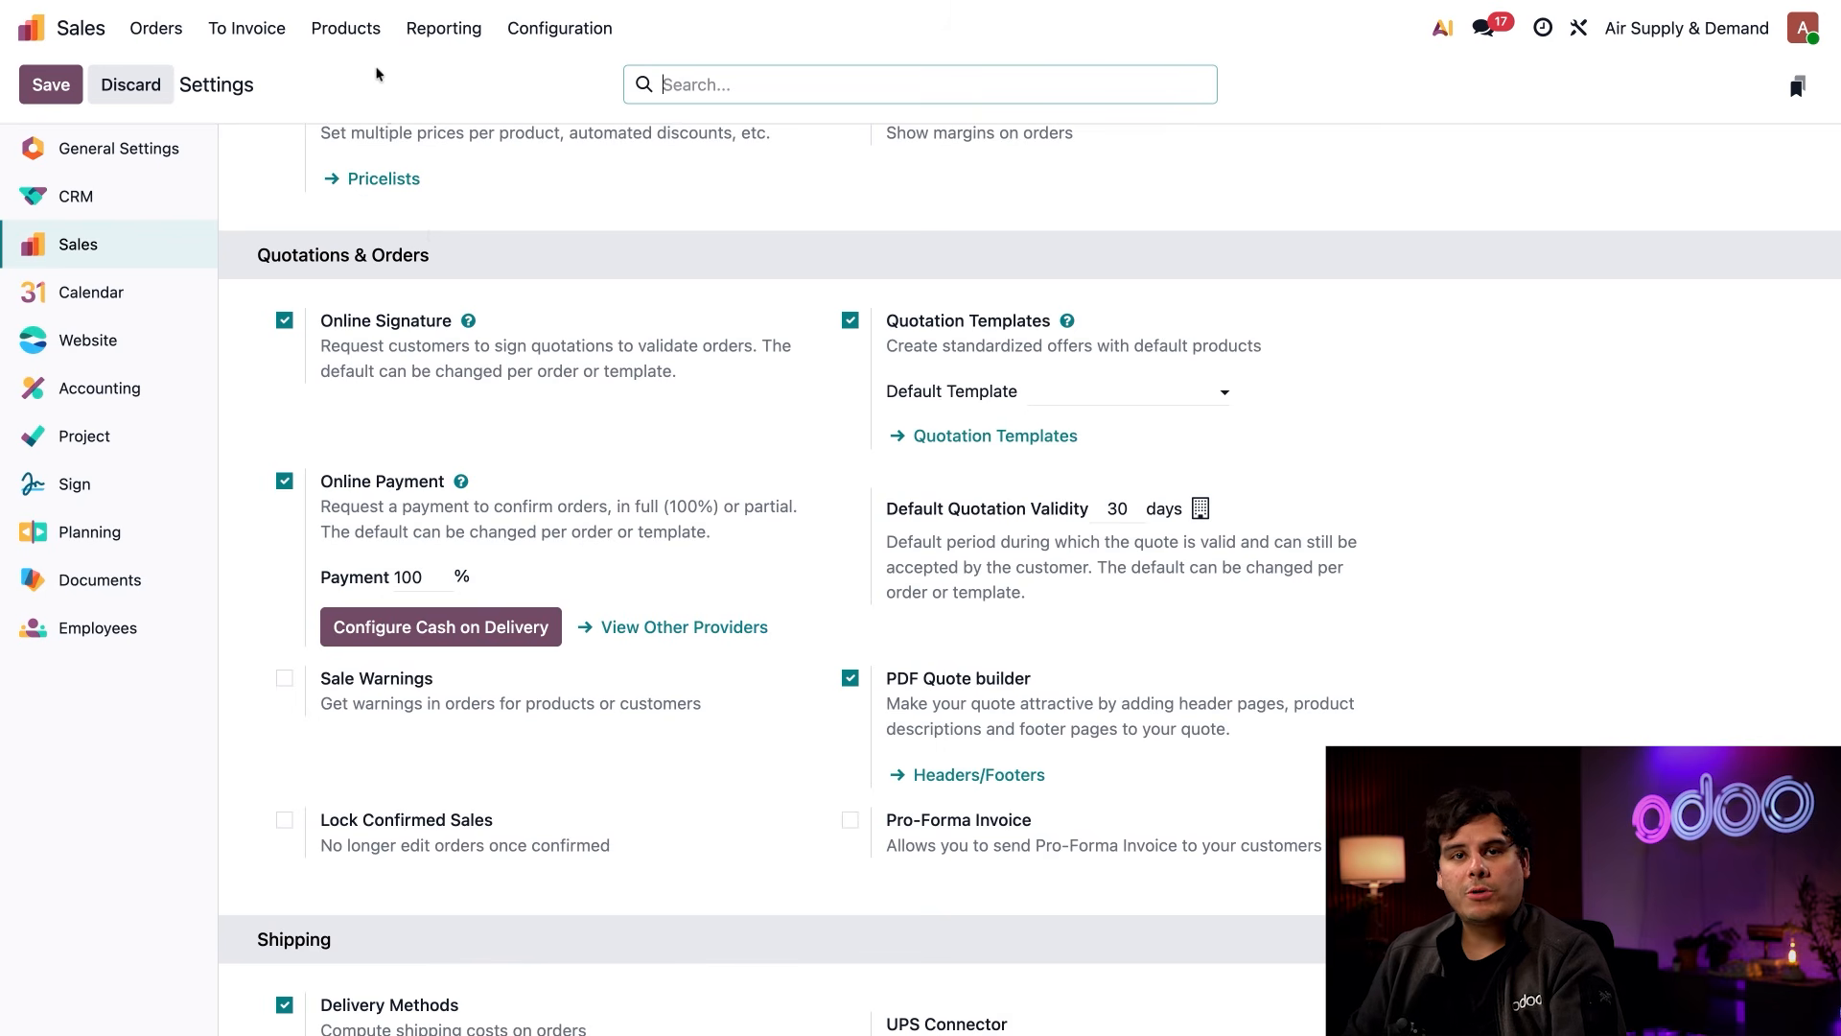
# Upload the AC product info and warranty-wifi PDF as a document of the Wall air conditioner variant Smart & Wi-Fi Enabled, Black
pyautogui.click(347, 28)
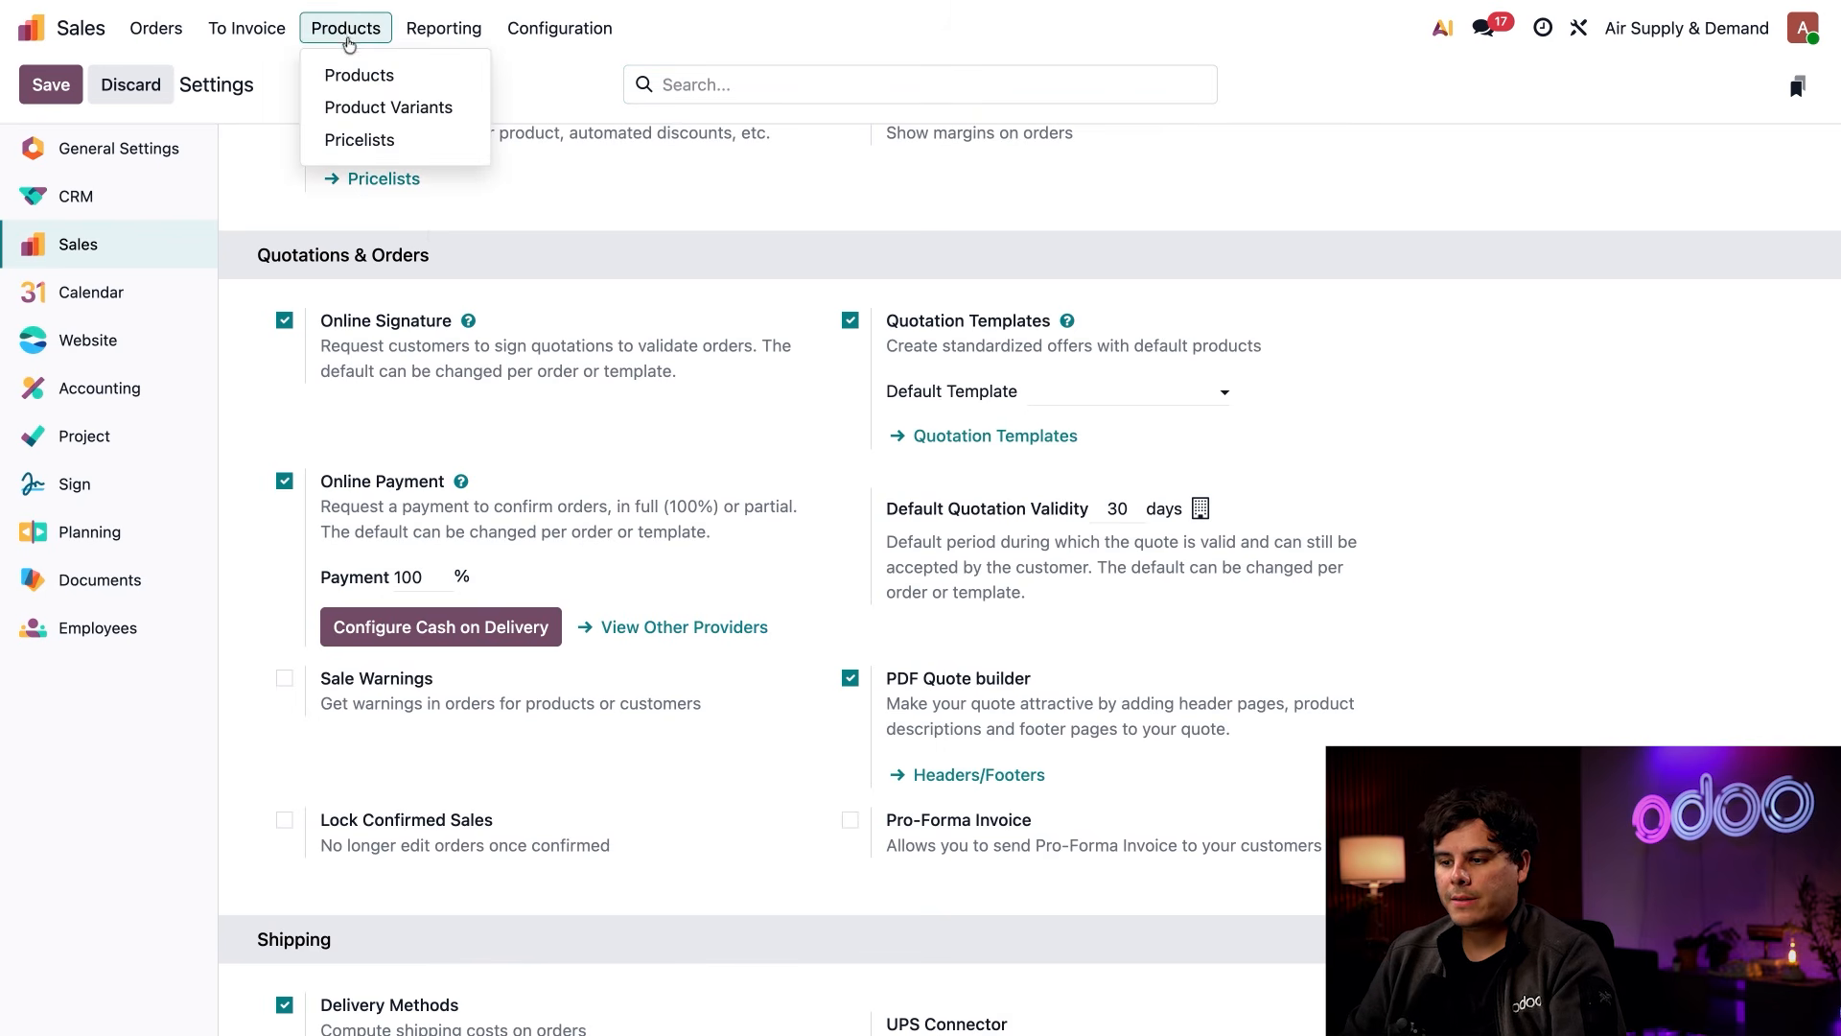
pyautogui.click(362, 109)
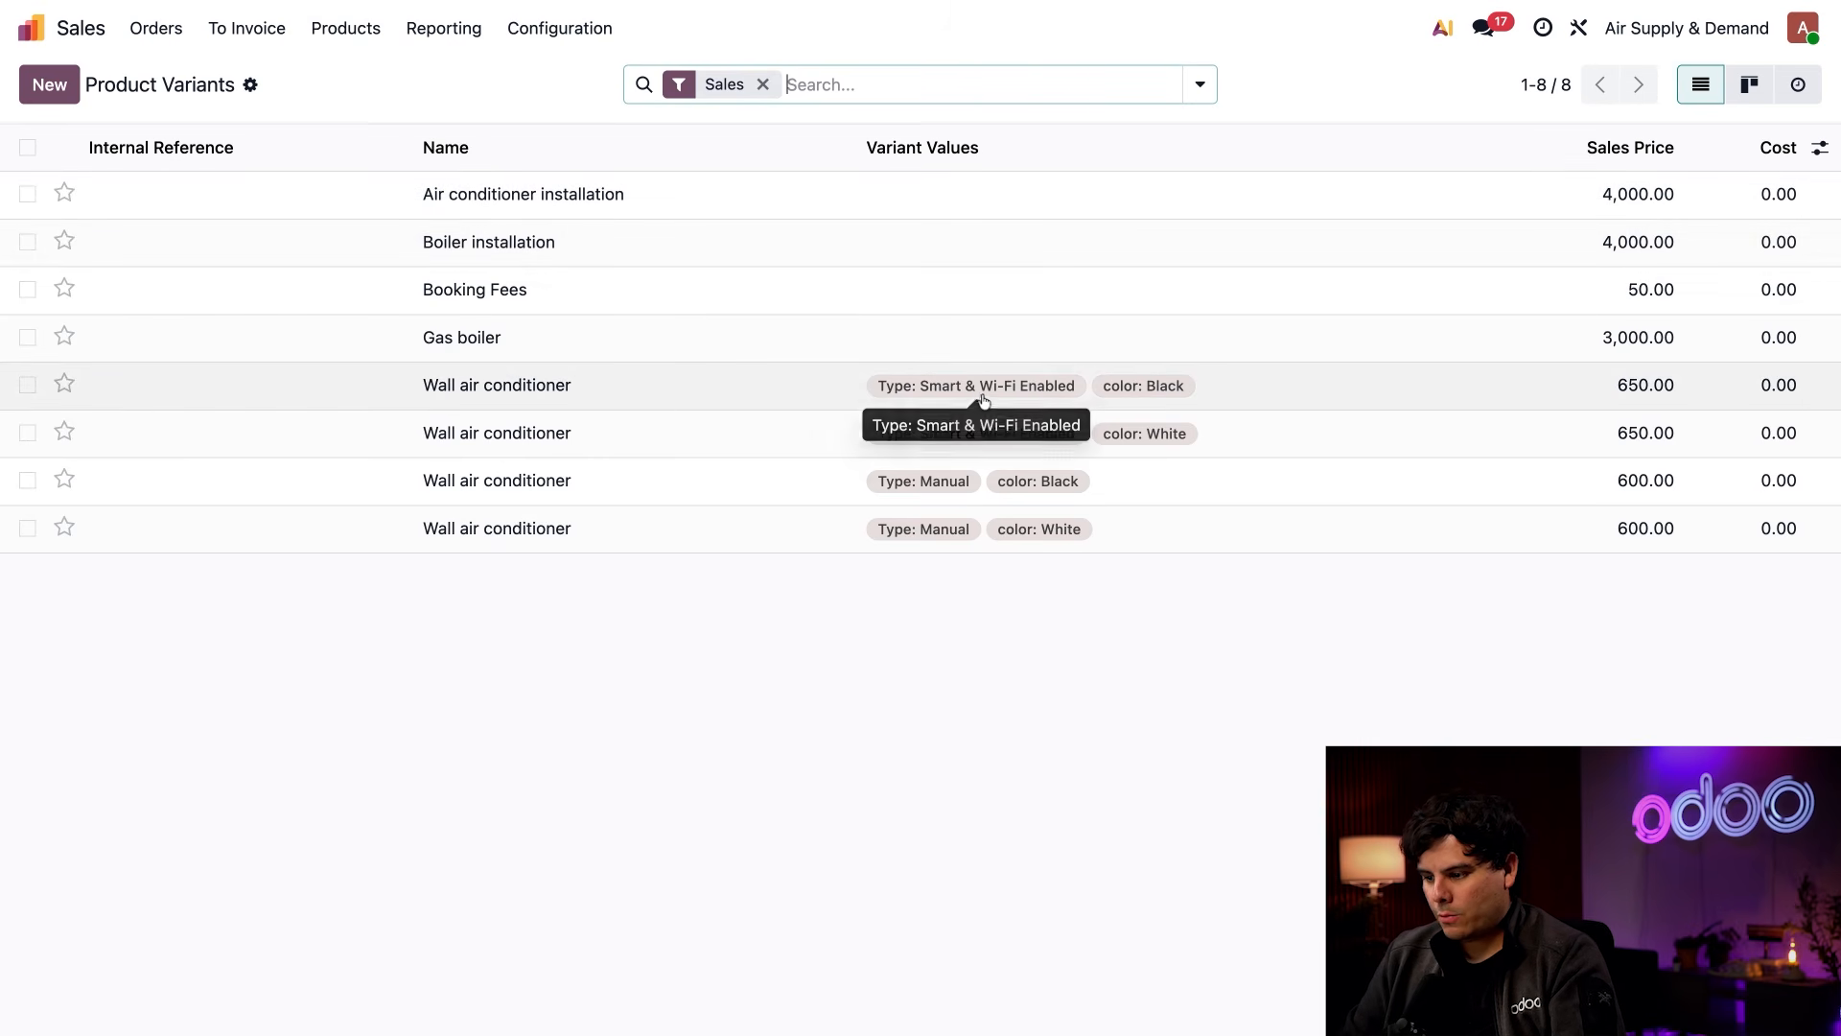
pyautogui.click(1058, 398)
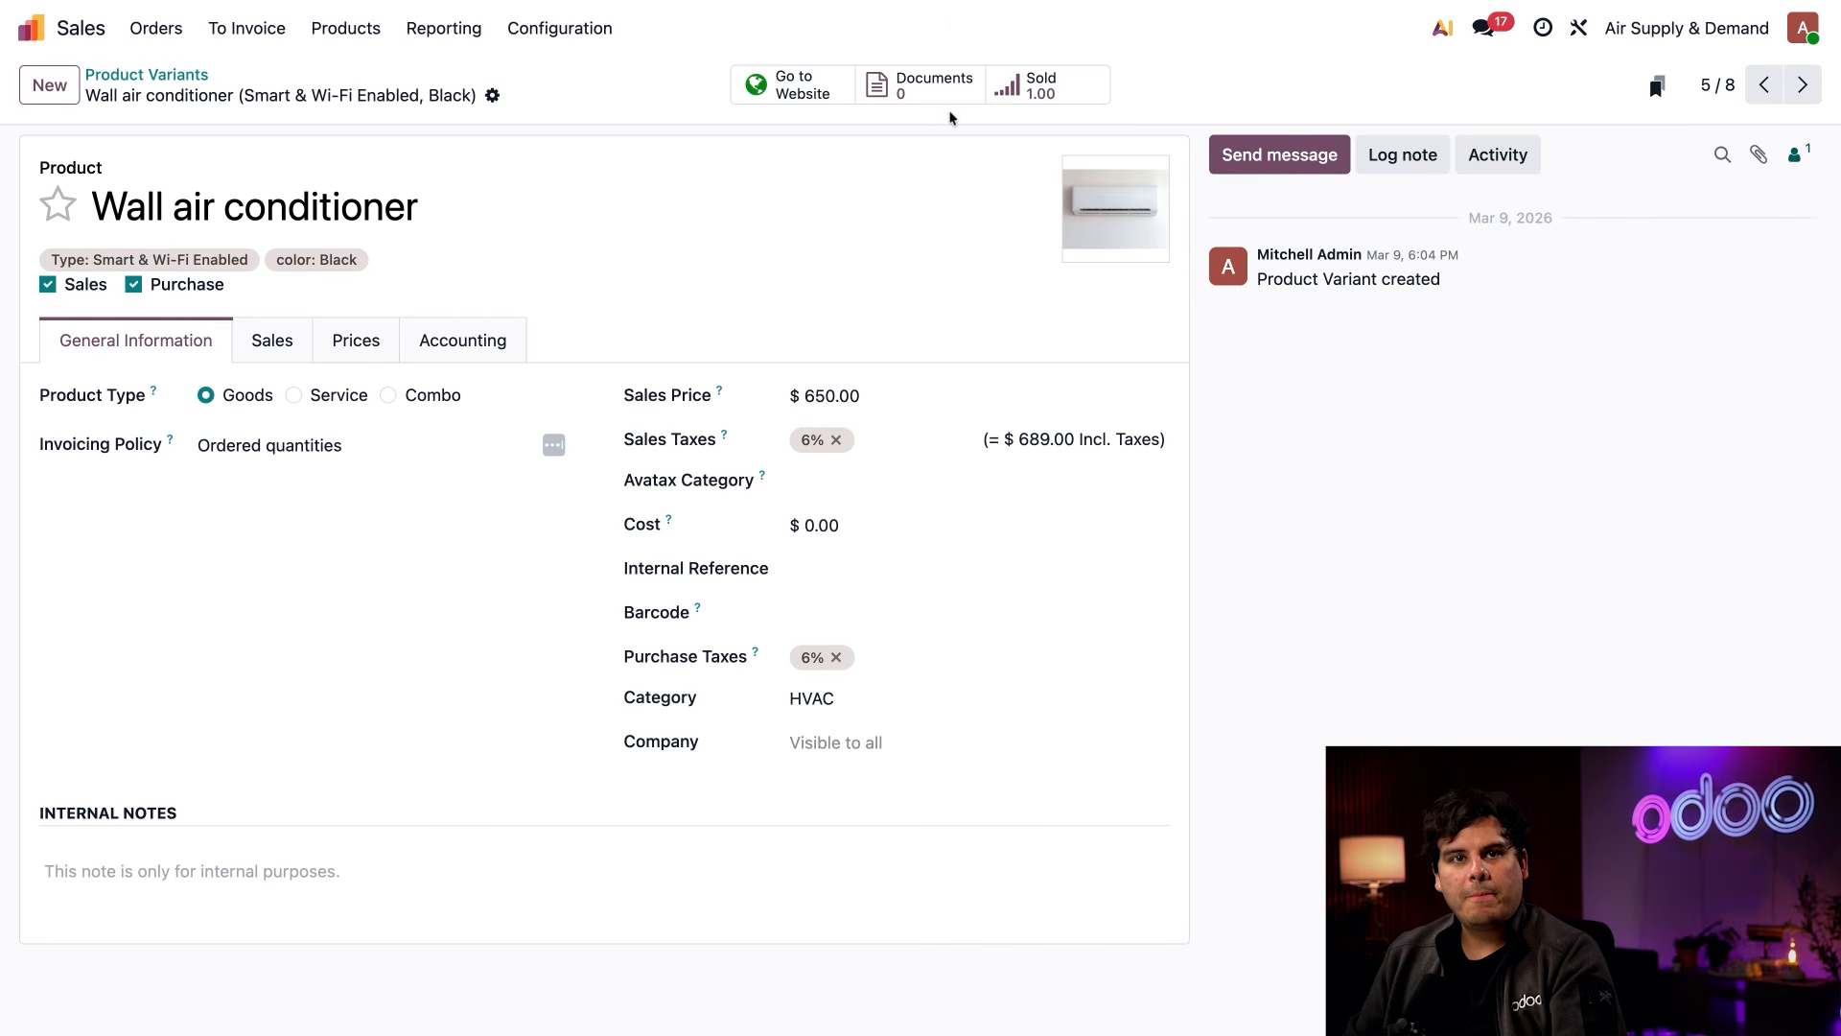
pyautogui.click(931, 93)
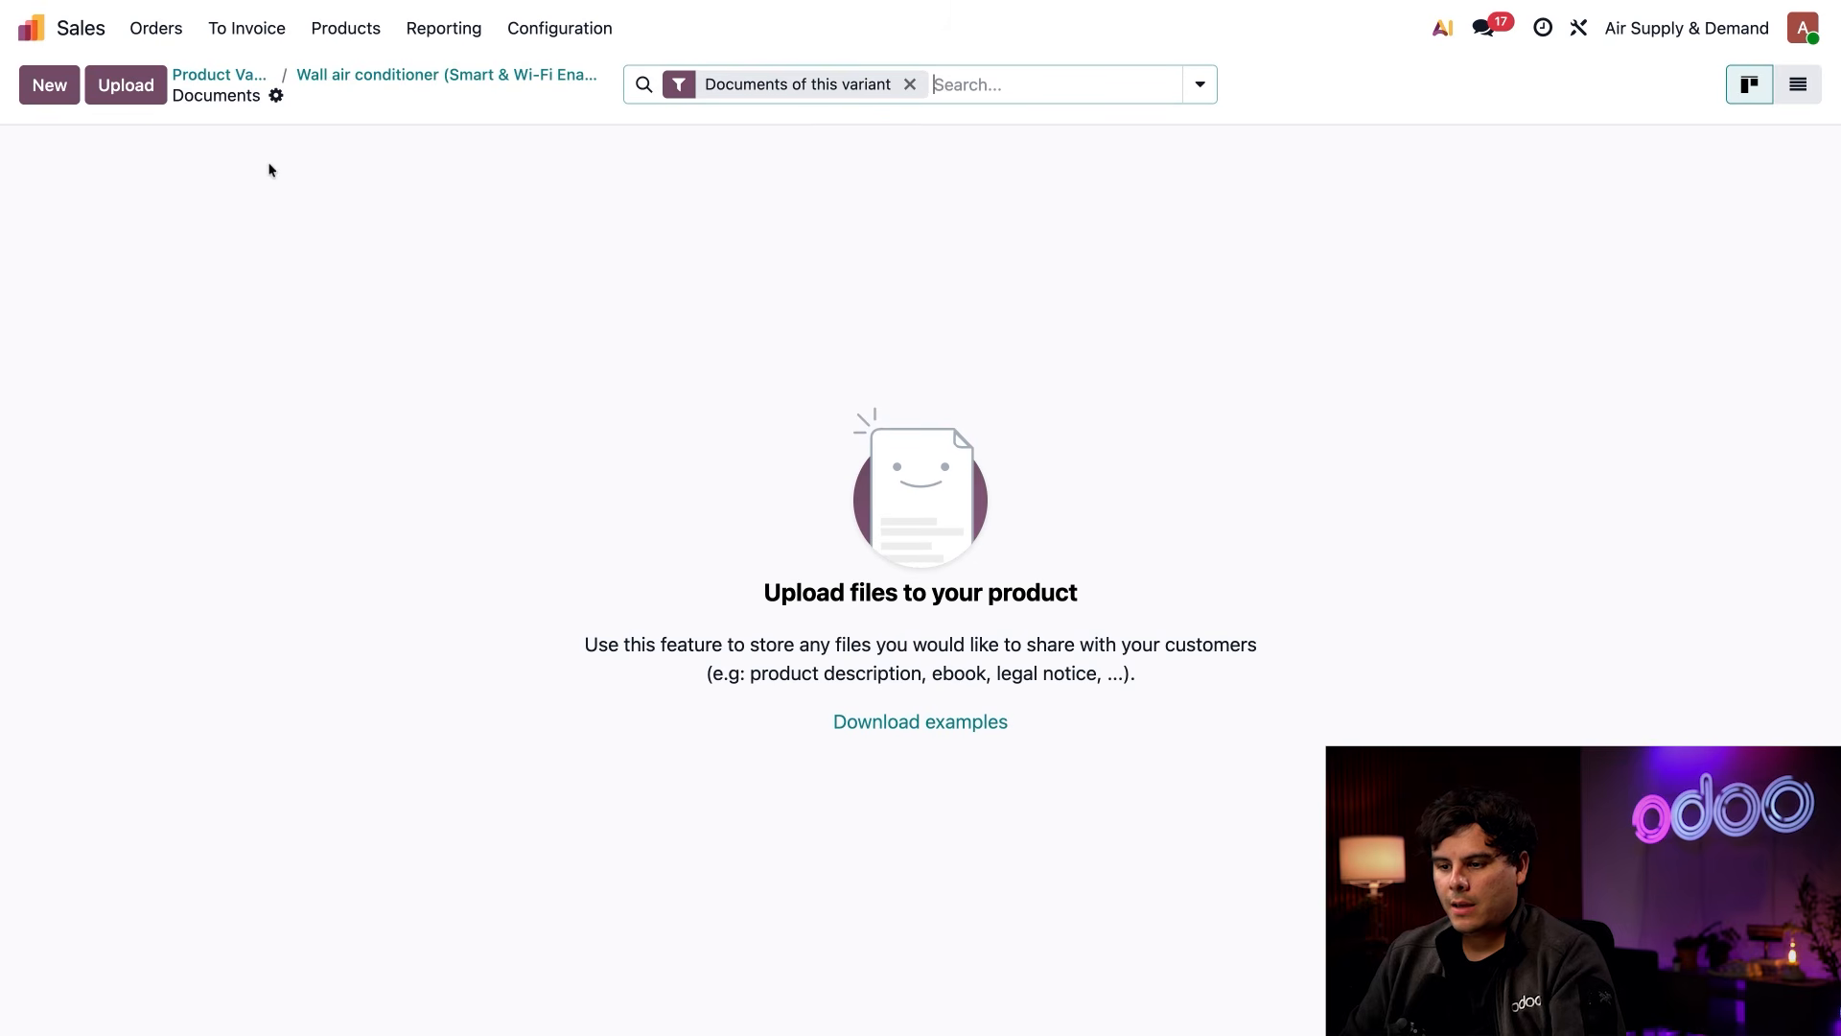
pyautogui.click(129, 96)
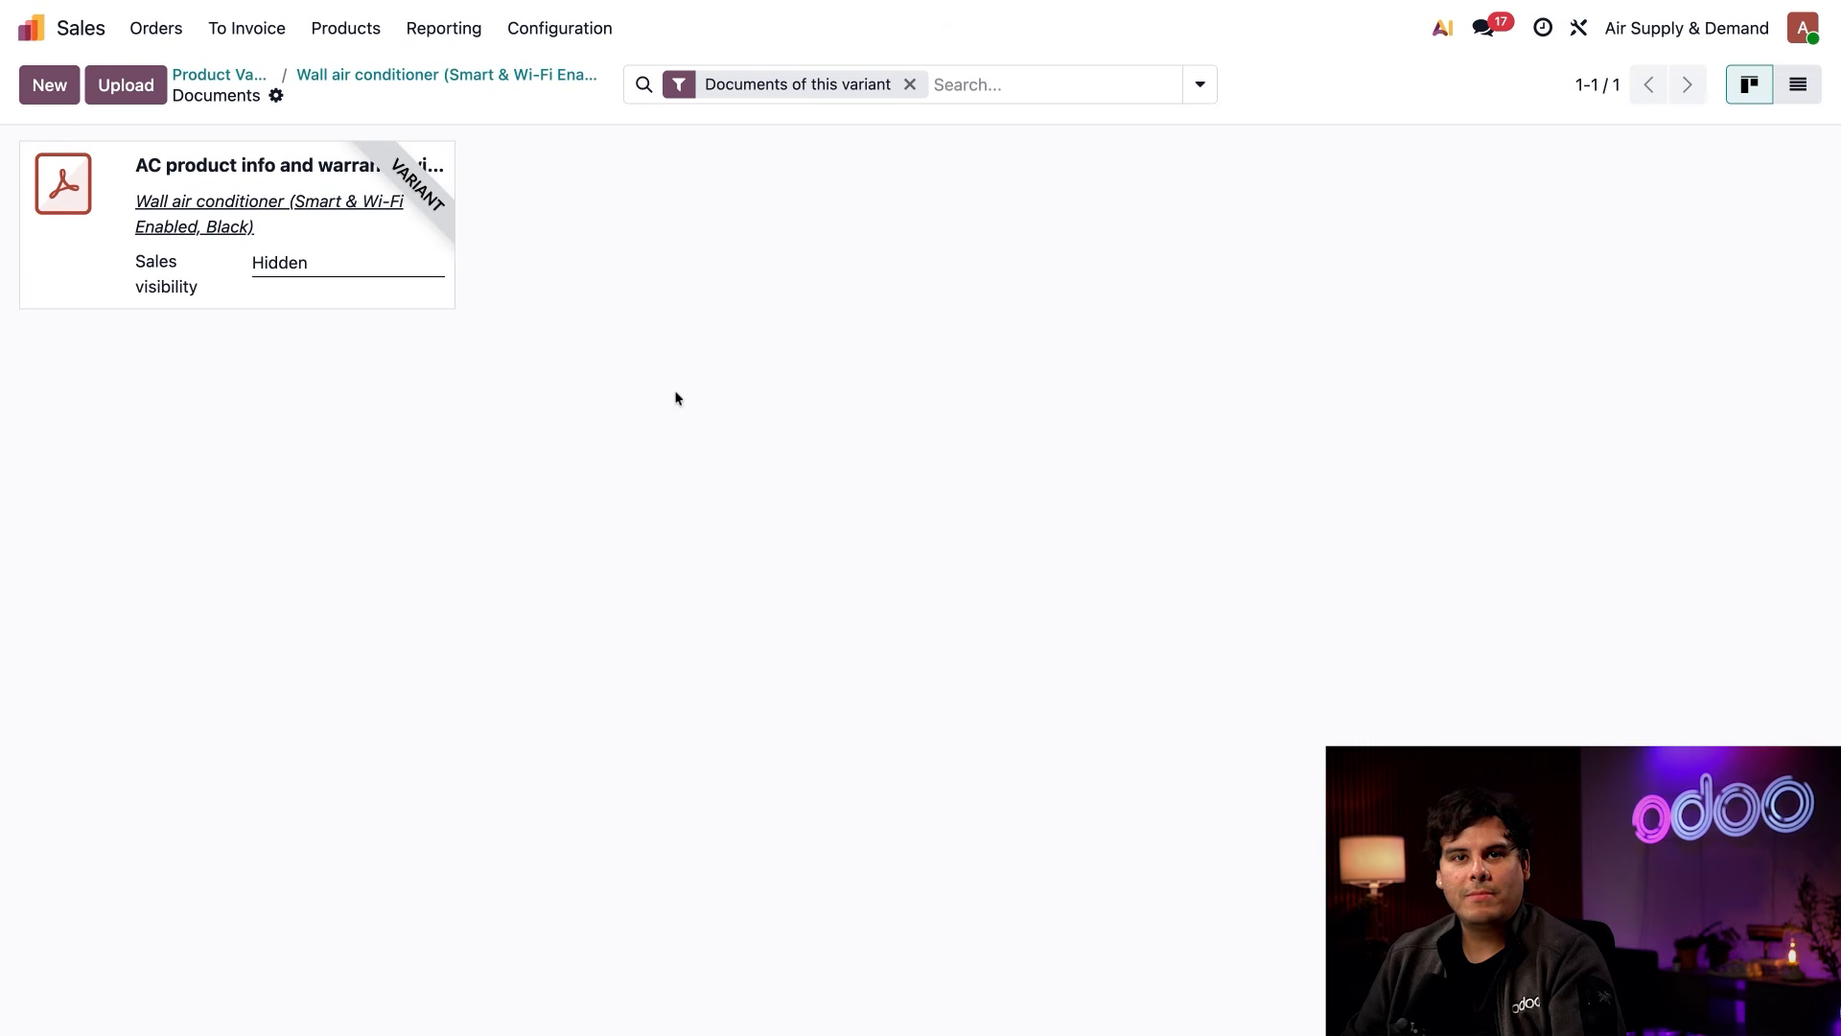
# Set the variant document's sales visibility to Inside quote pdf
pyautogui.click(440, 166)
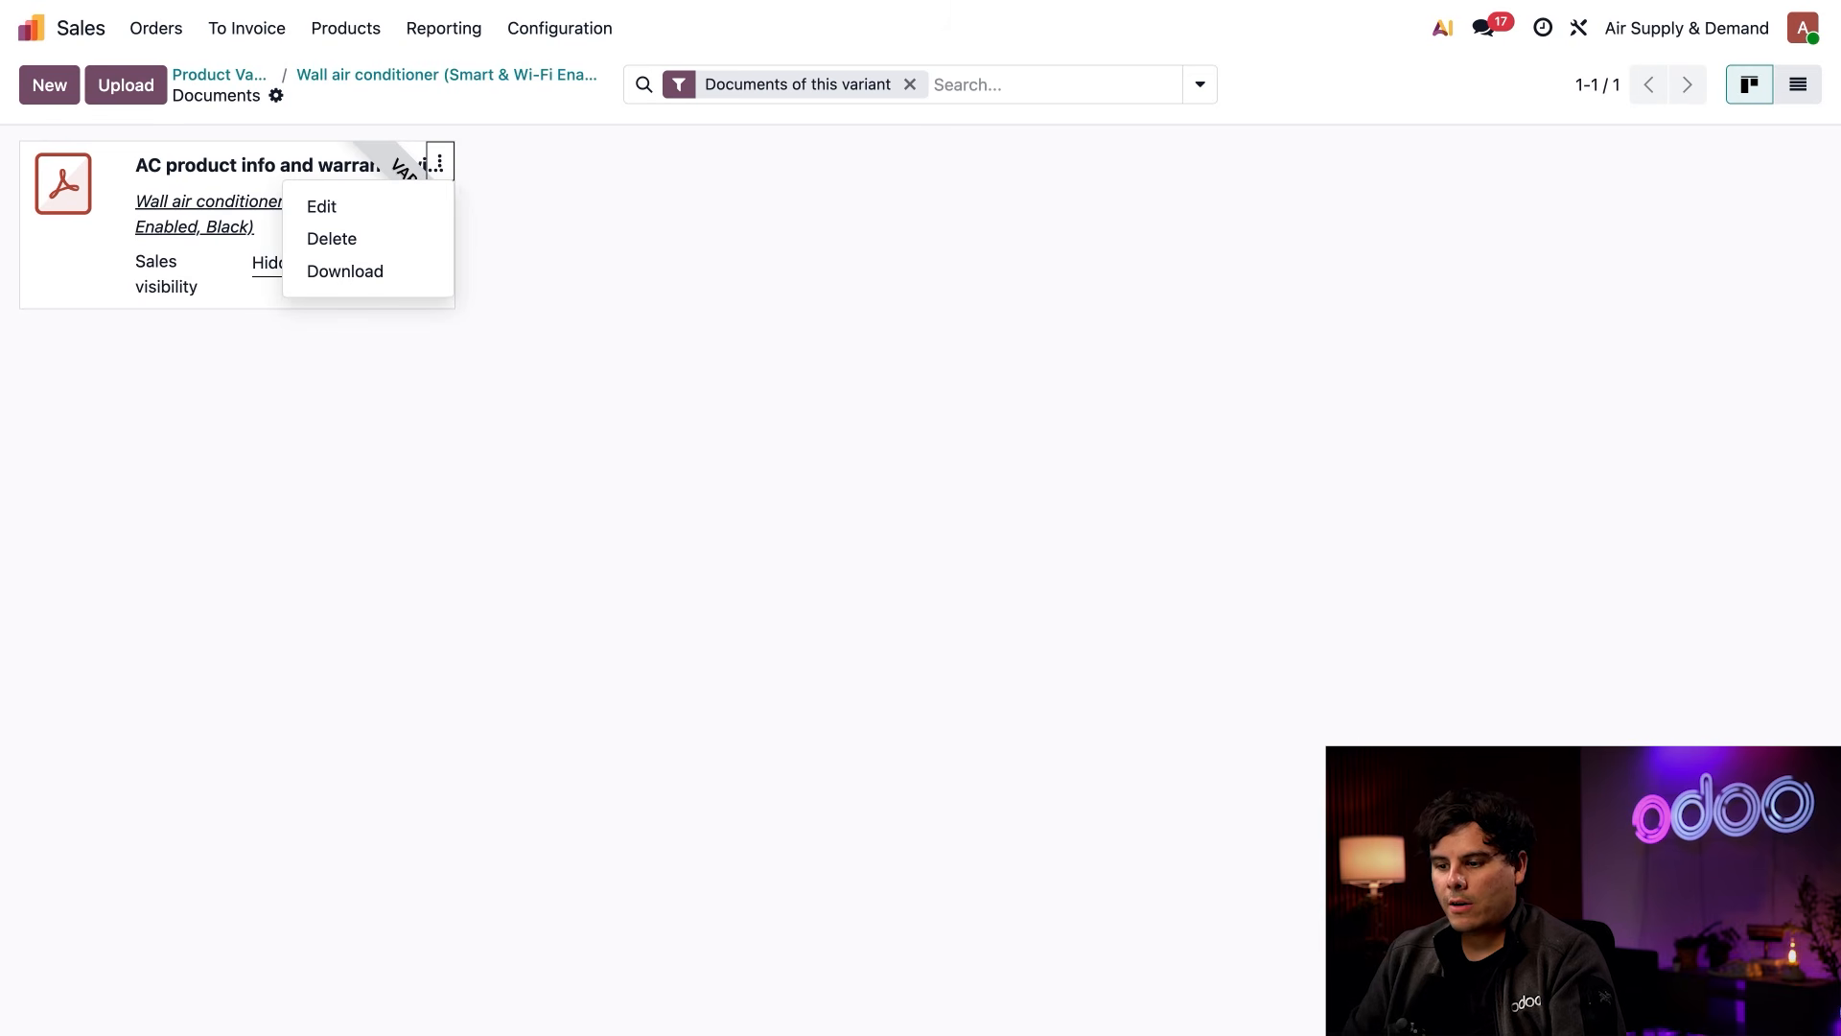
pyautogui.click(385, 205)
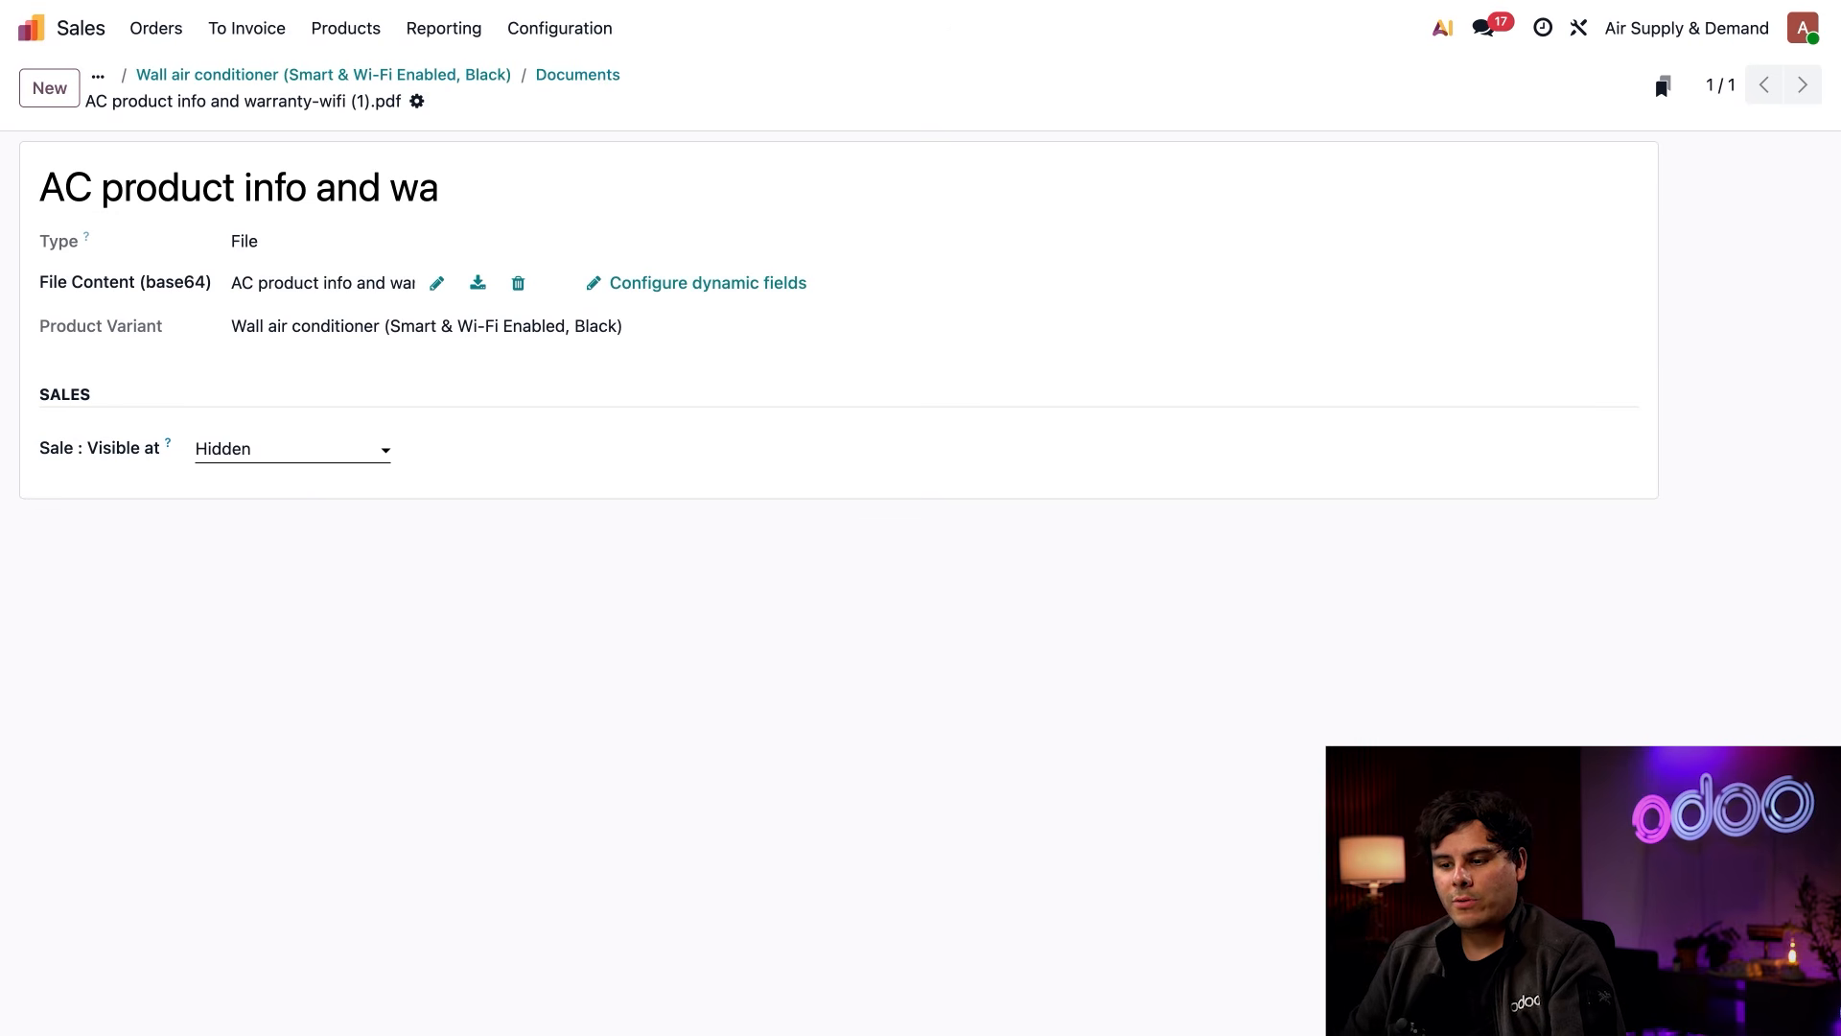
pyautogui.click(292, 449)
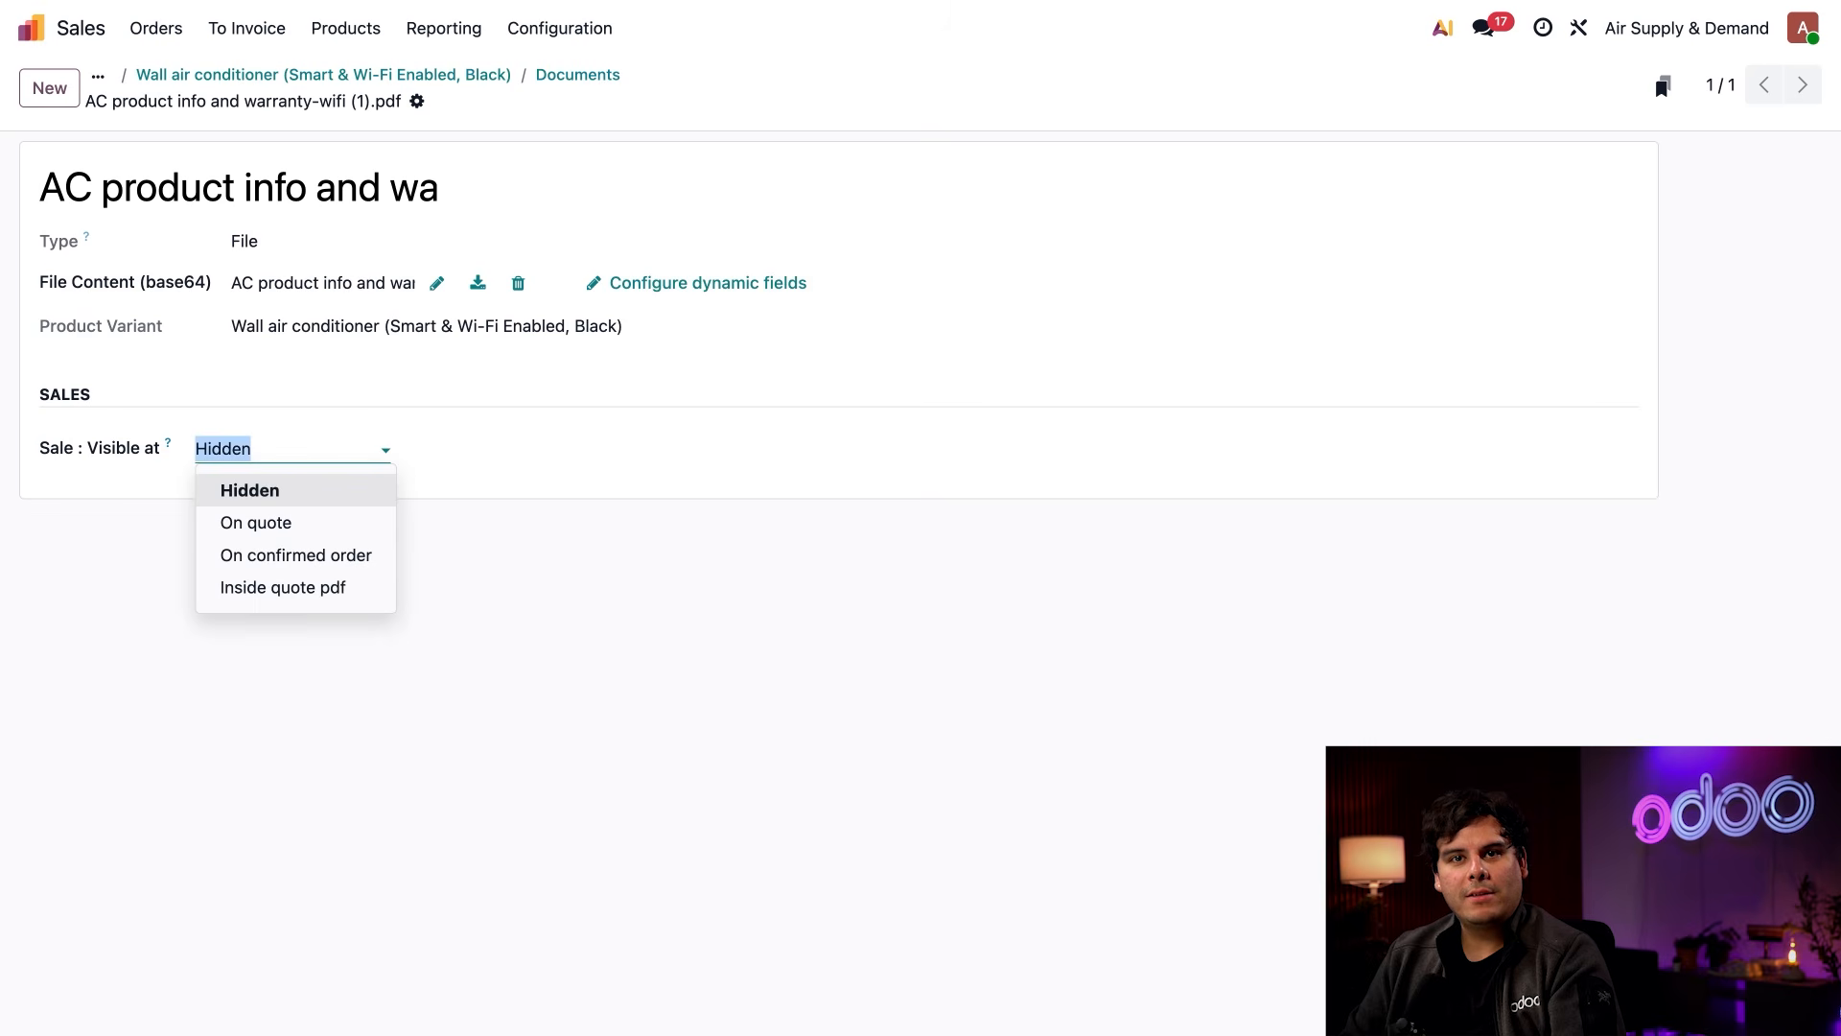
pyautogui.click(284, 587)
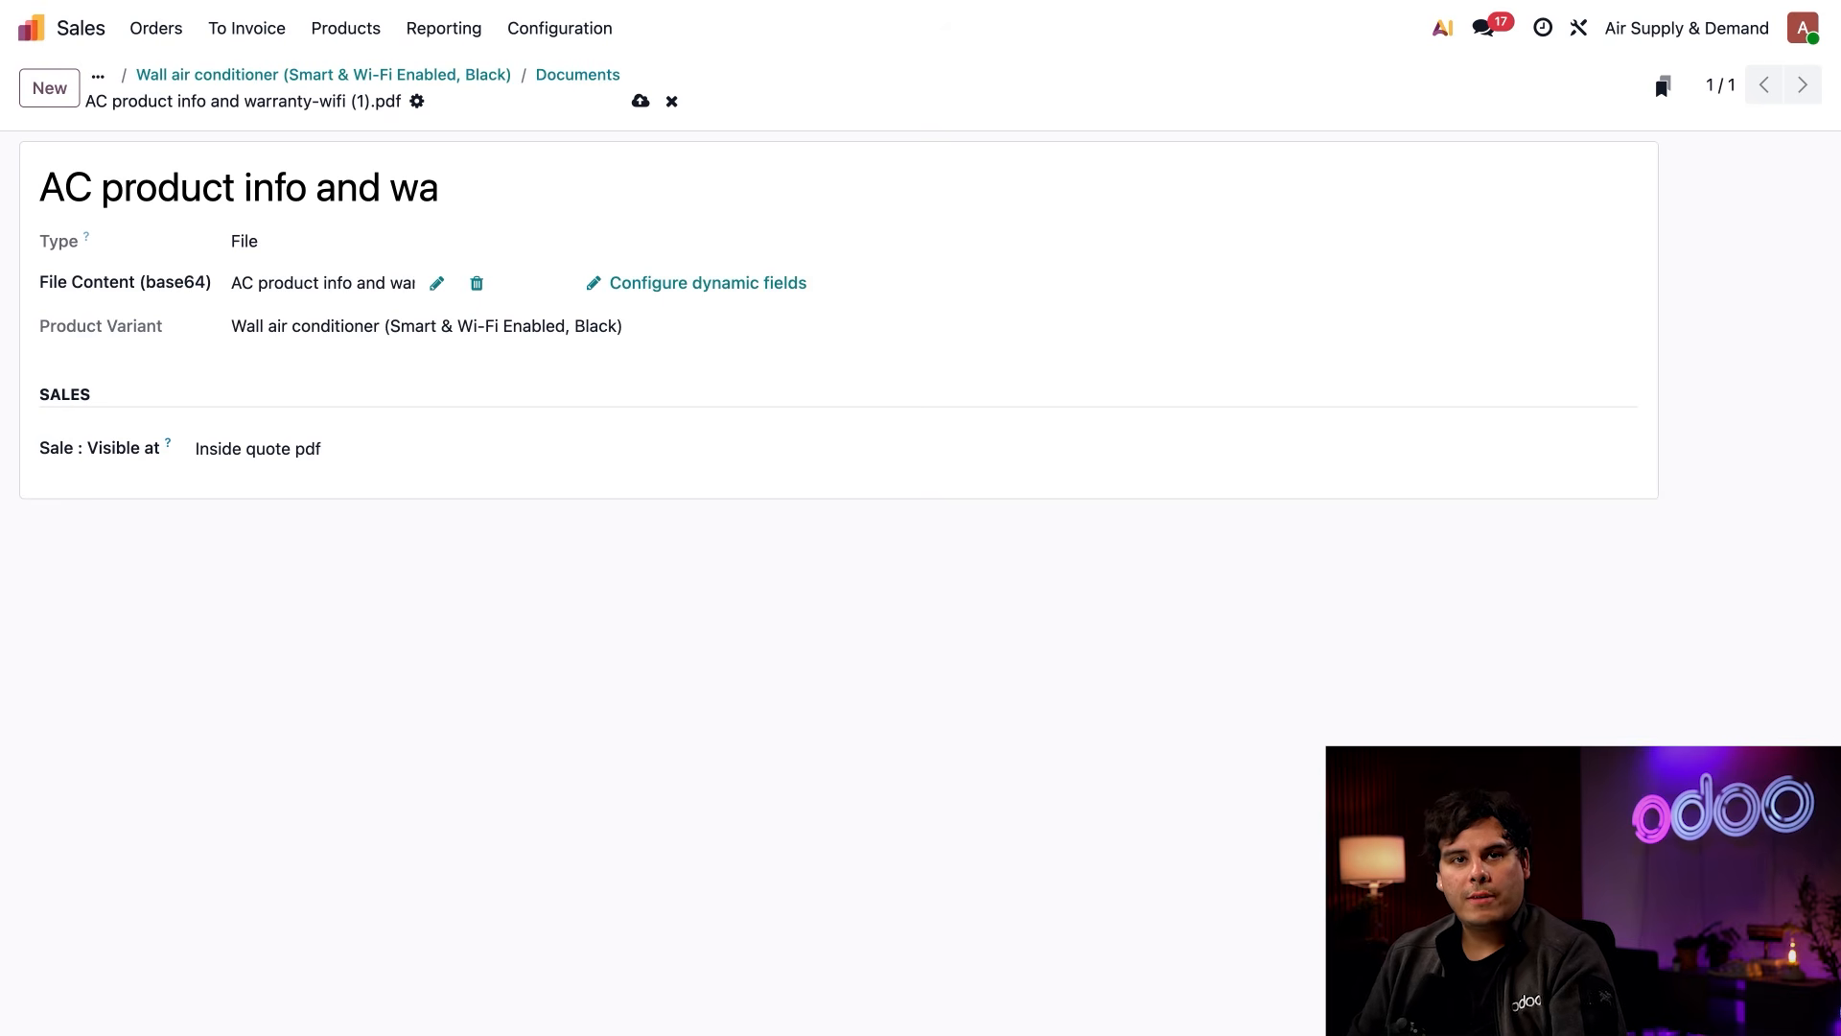
# Publish the Wall air conditioner product's AC product info and warranty.pdf document on the website and save it
pyautogui.click(346, 28)
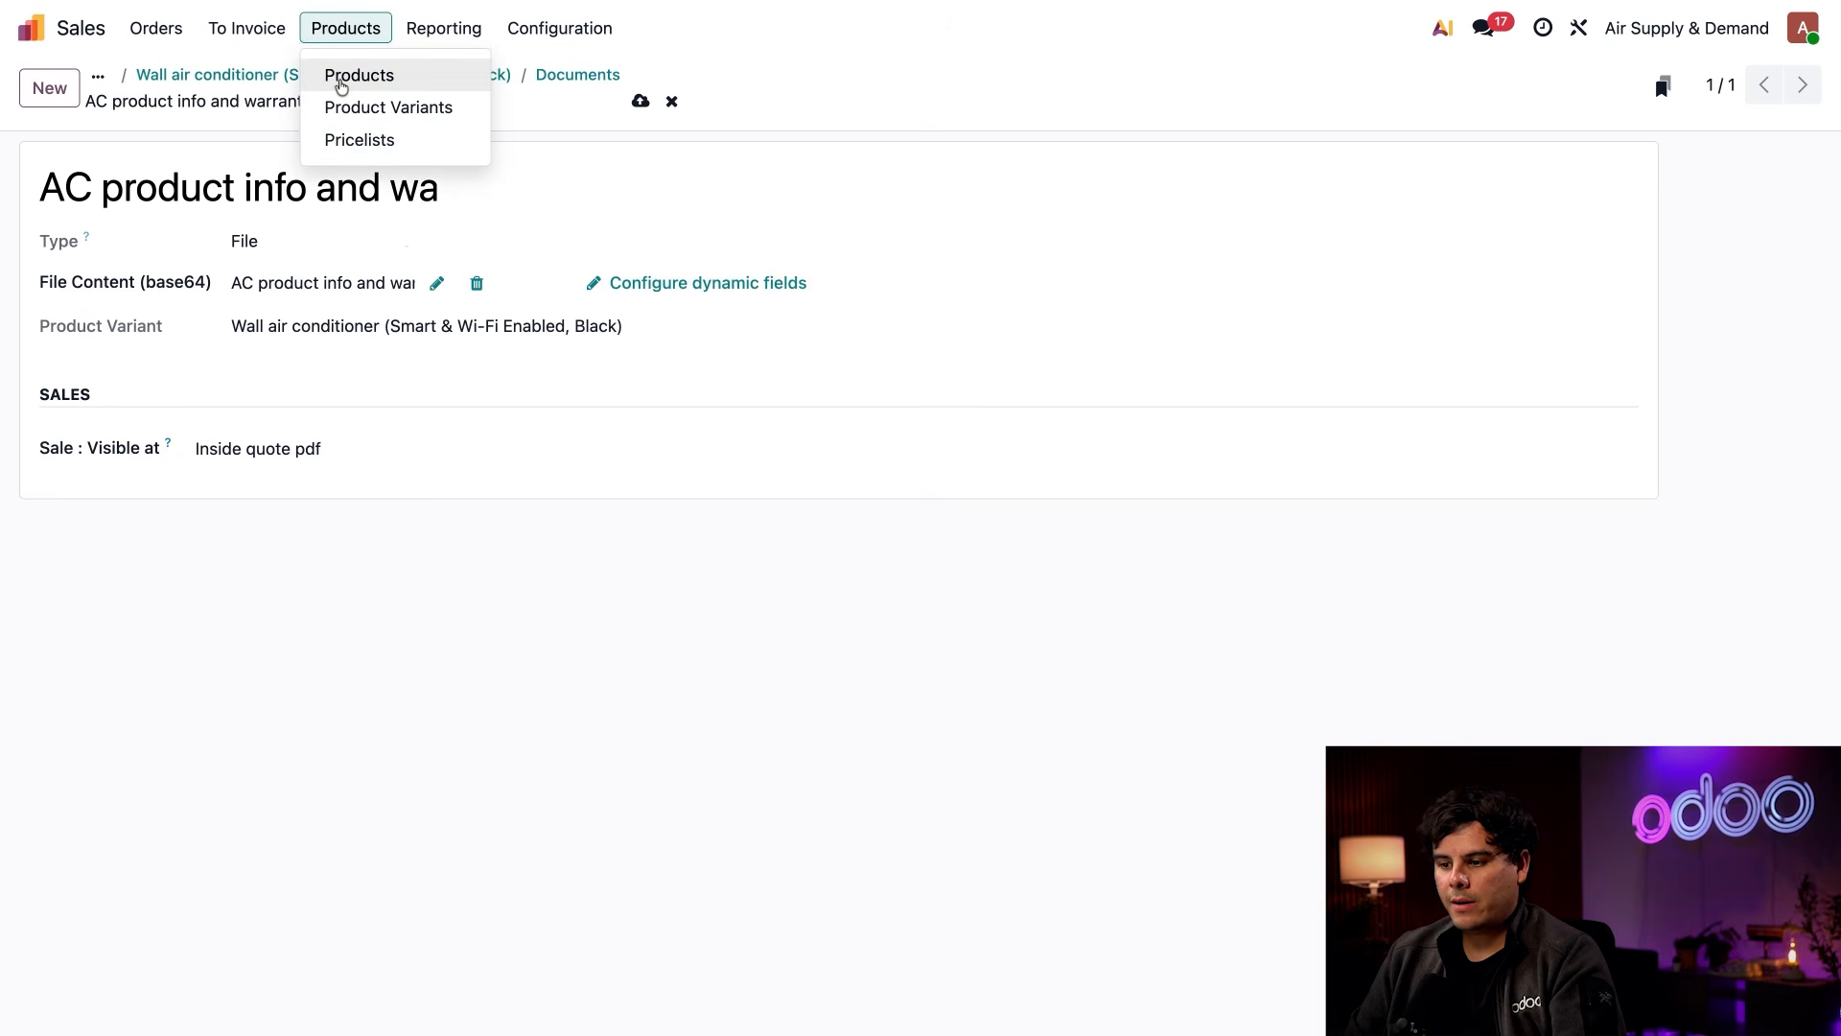
pyautogui.click(341, 85)
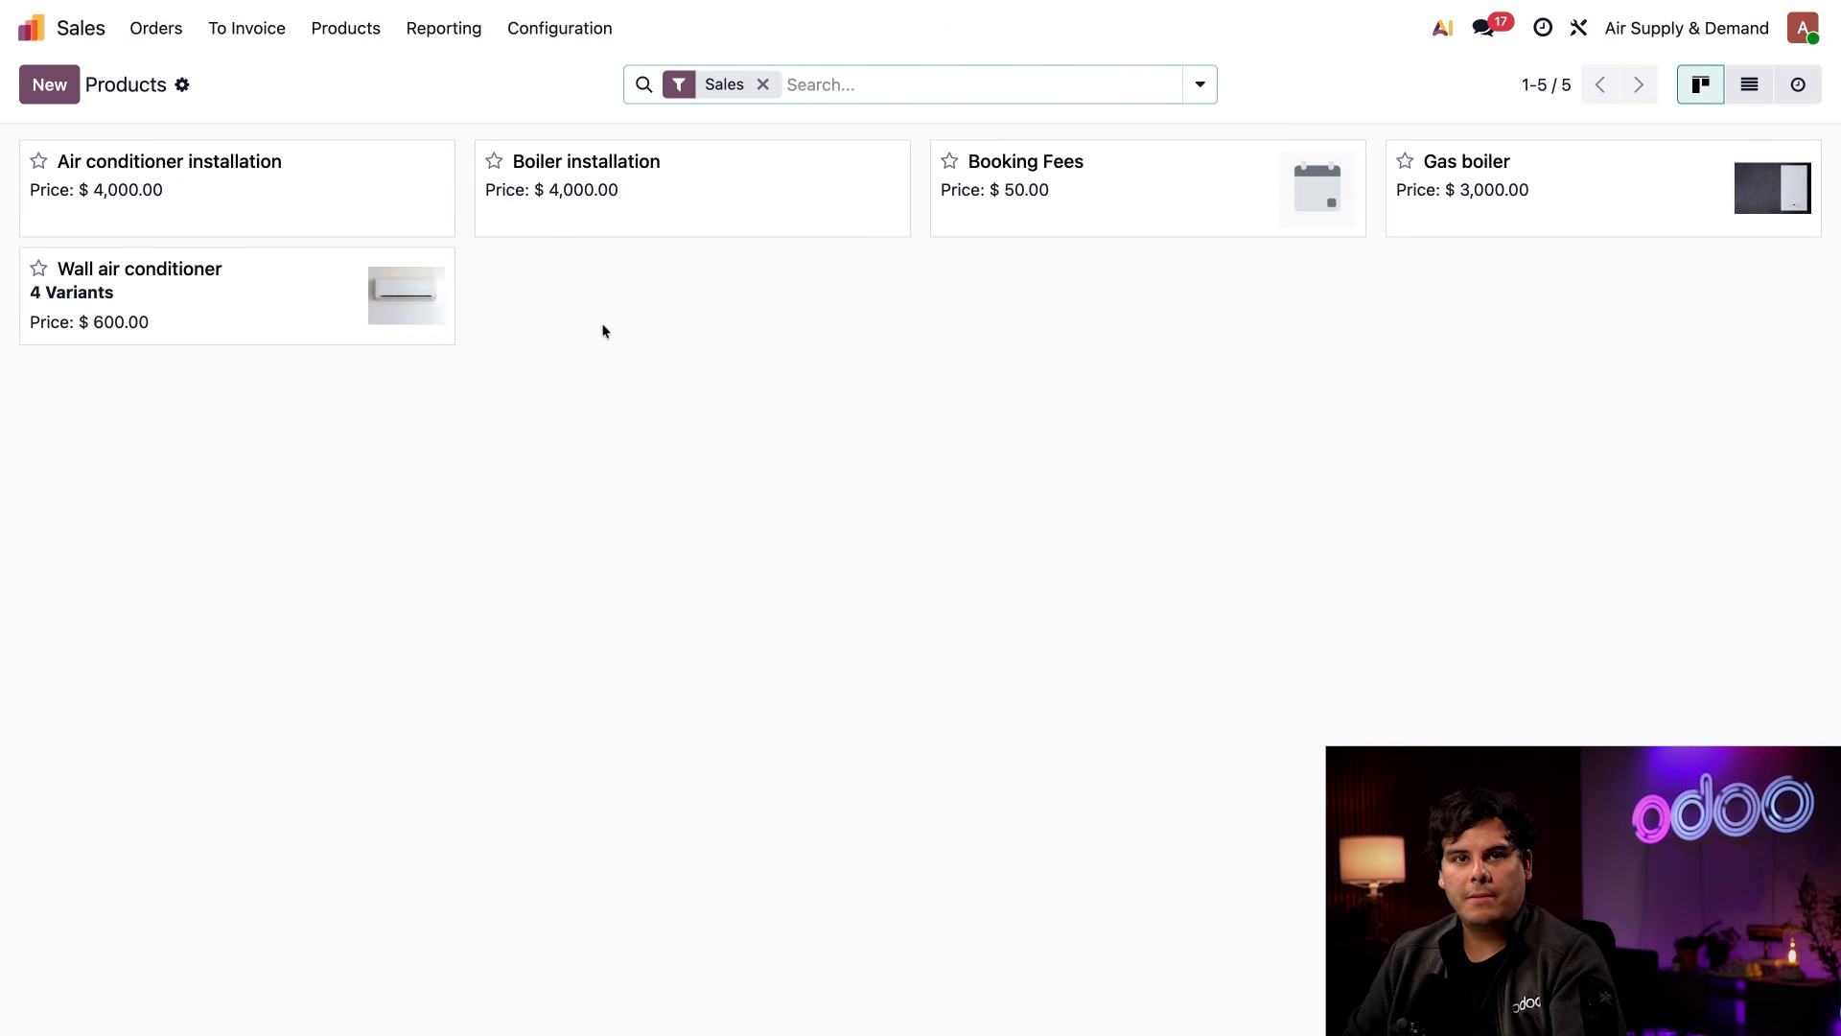
pyautogui.click(246, 288)
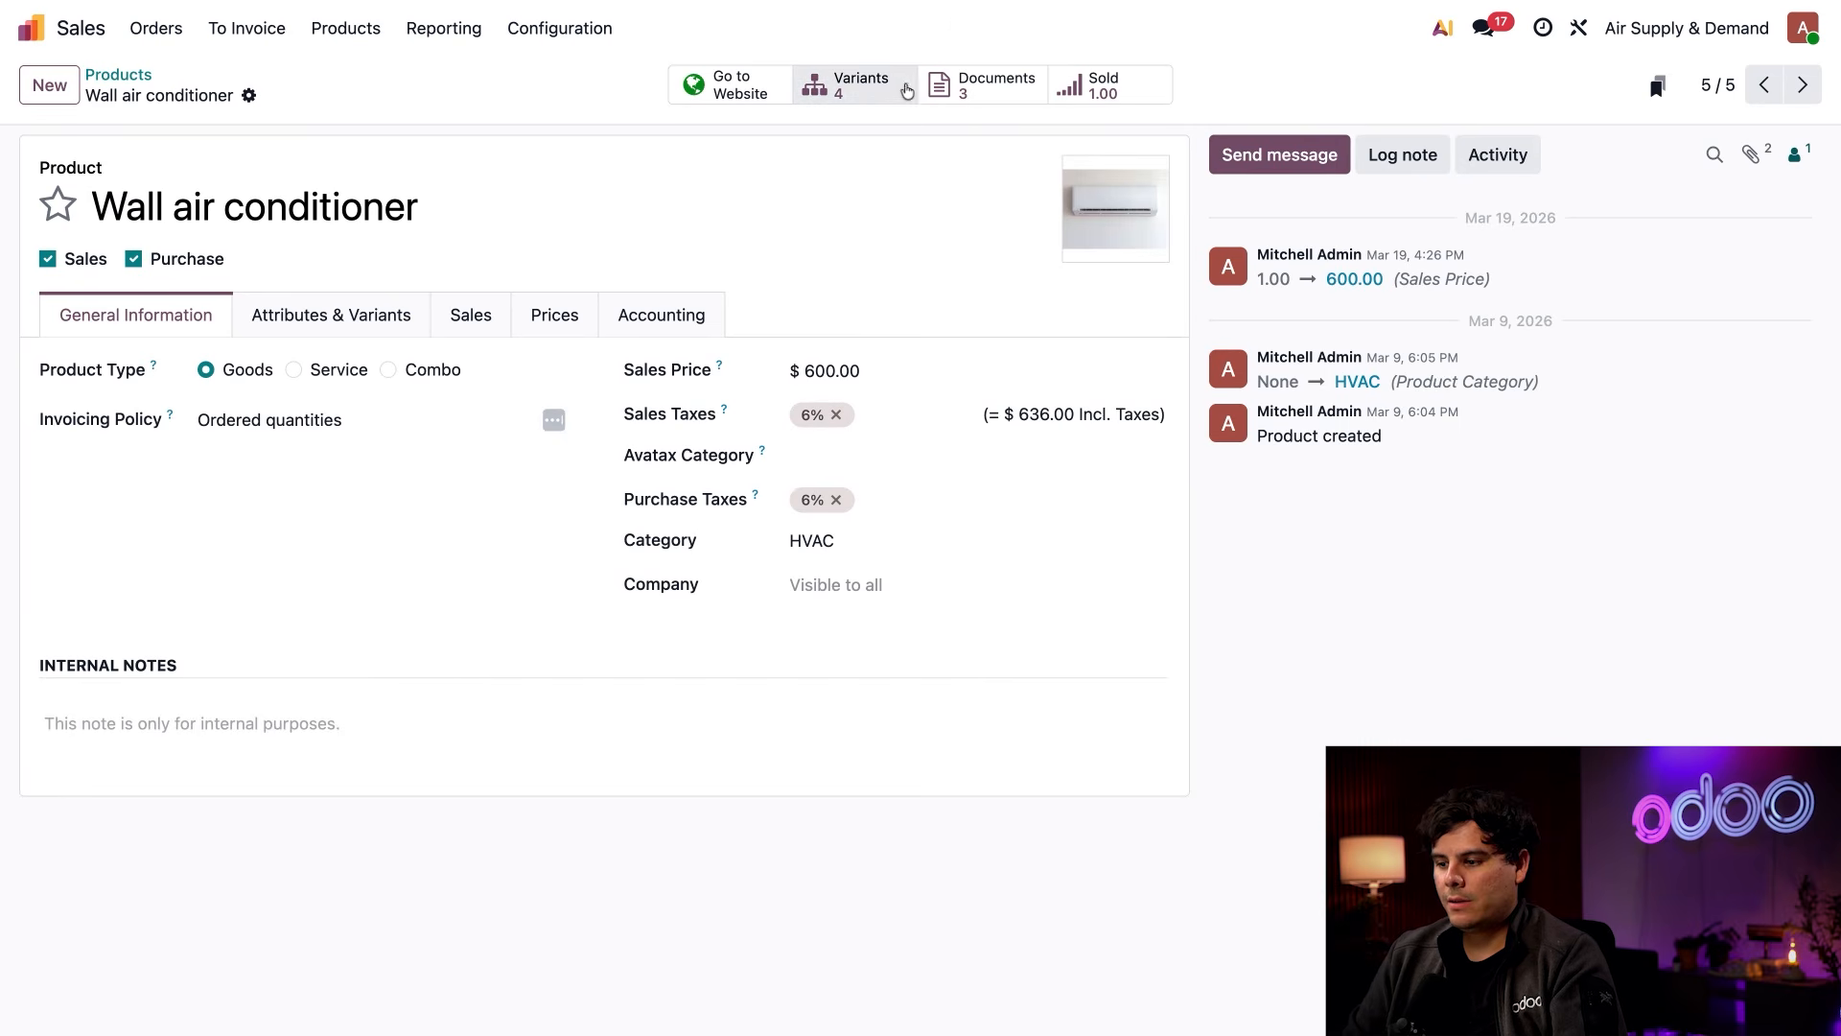
pyautogui.click(967, 92)
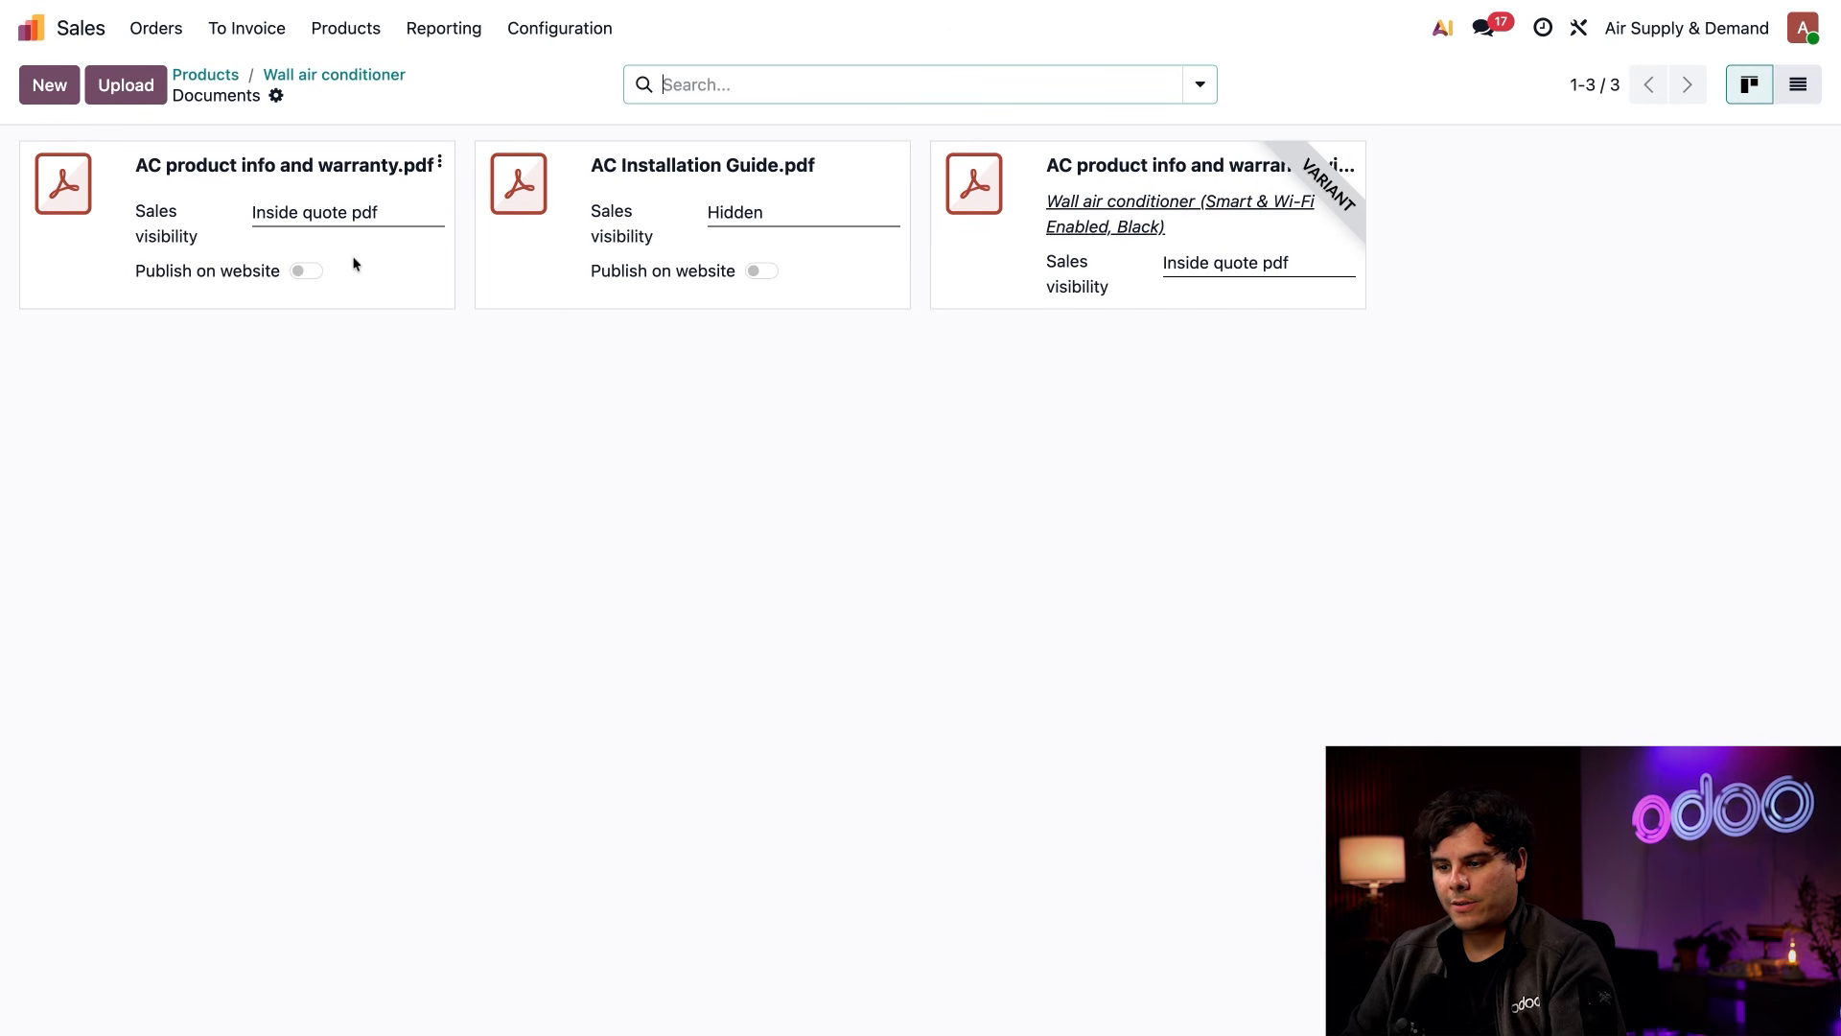
pyautogui.click(305, 271)
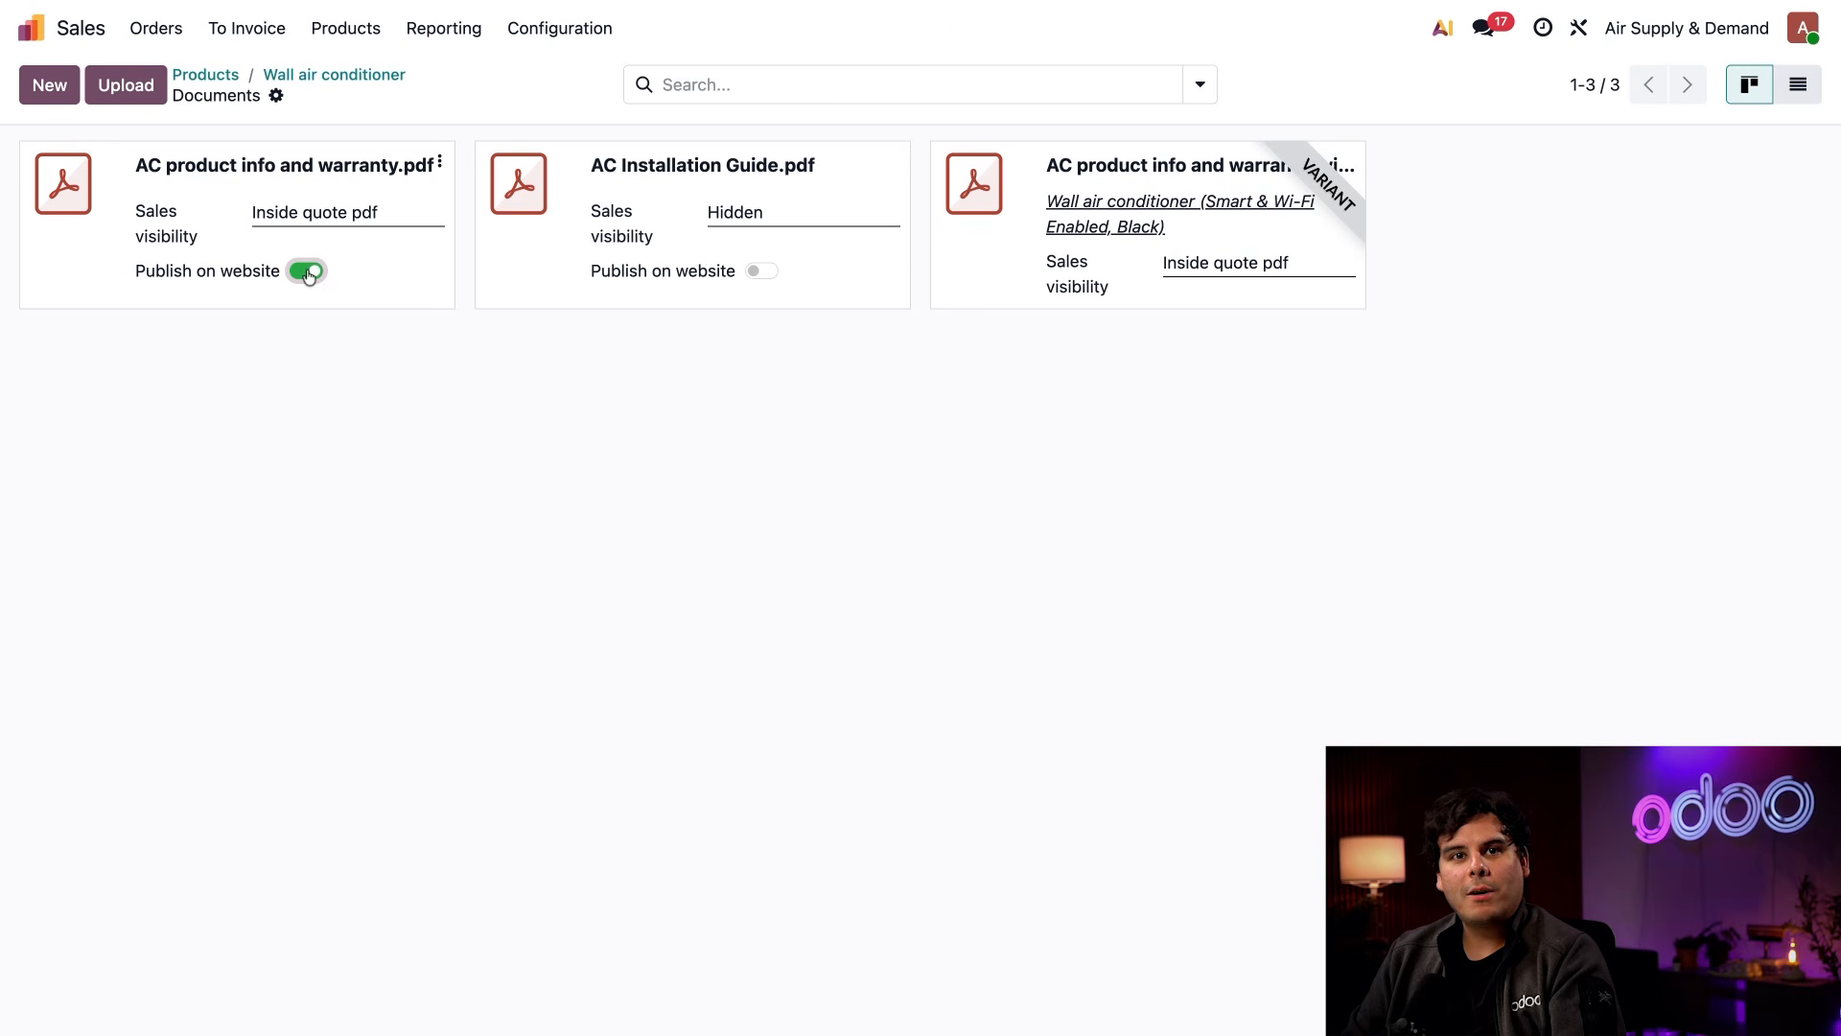
pyautogui.click(439, 162)
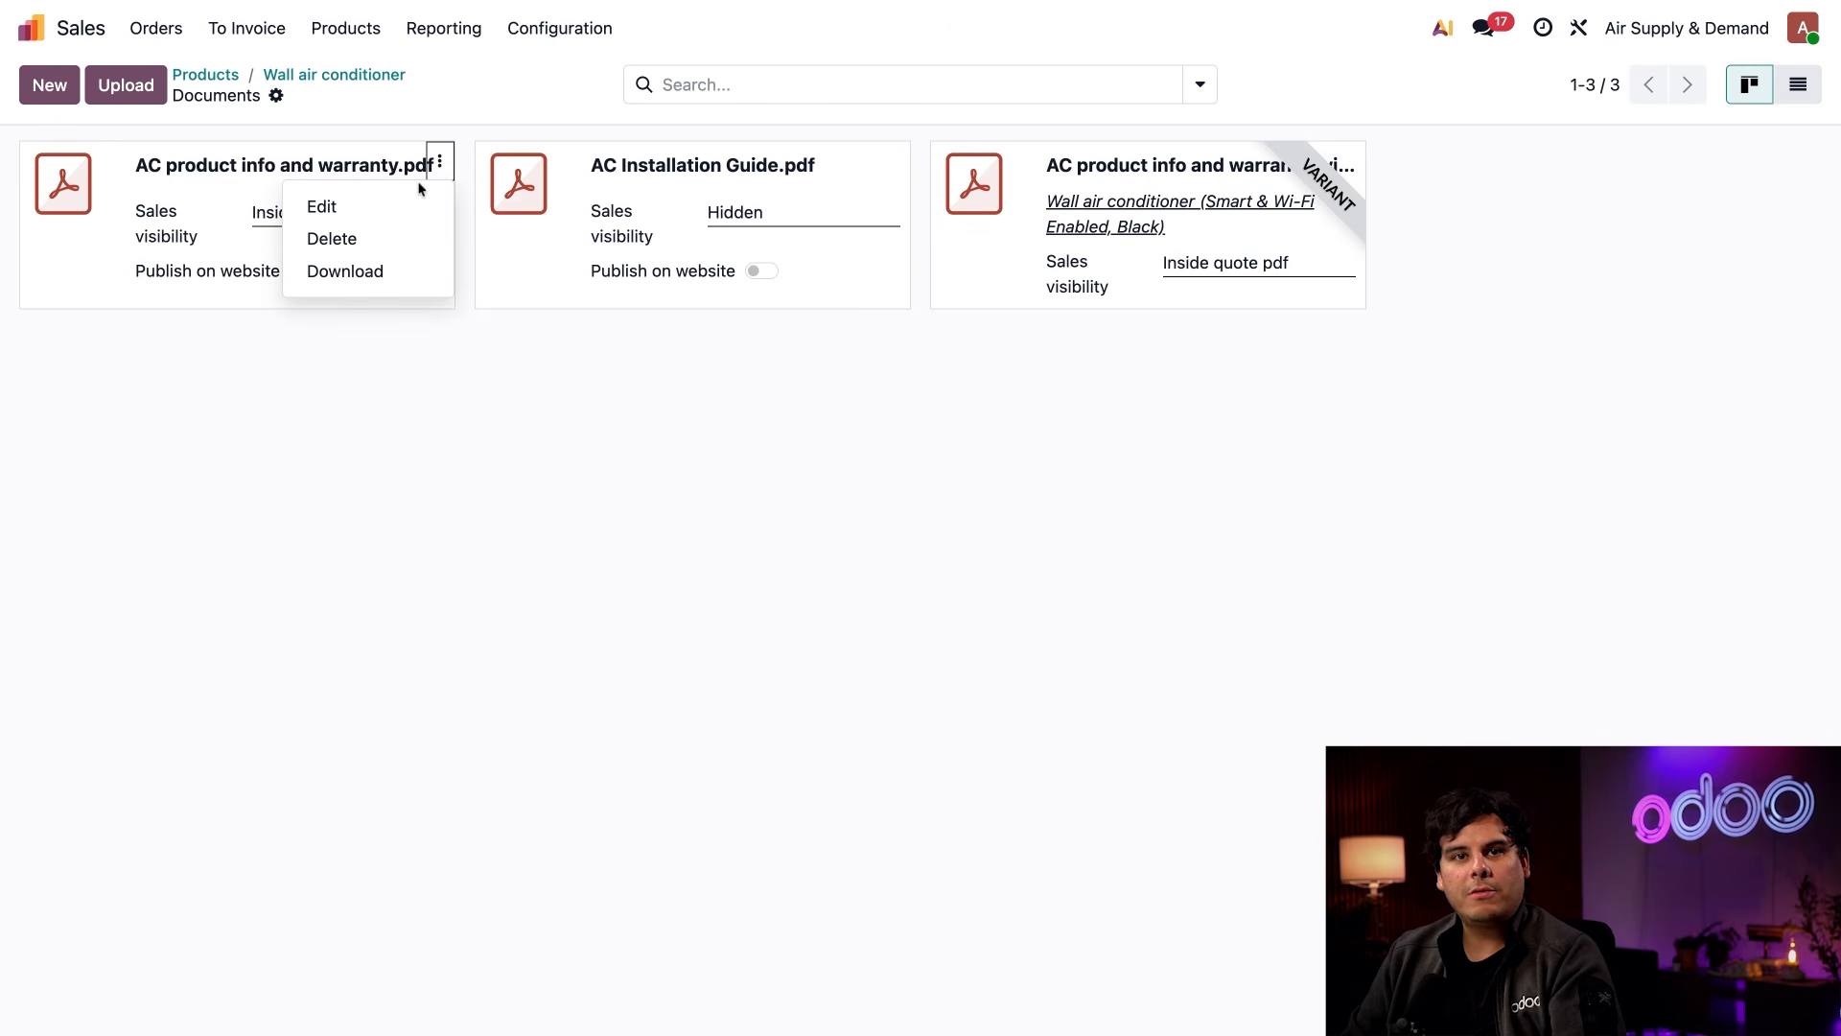
pyautogui.click(403, 206)
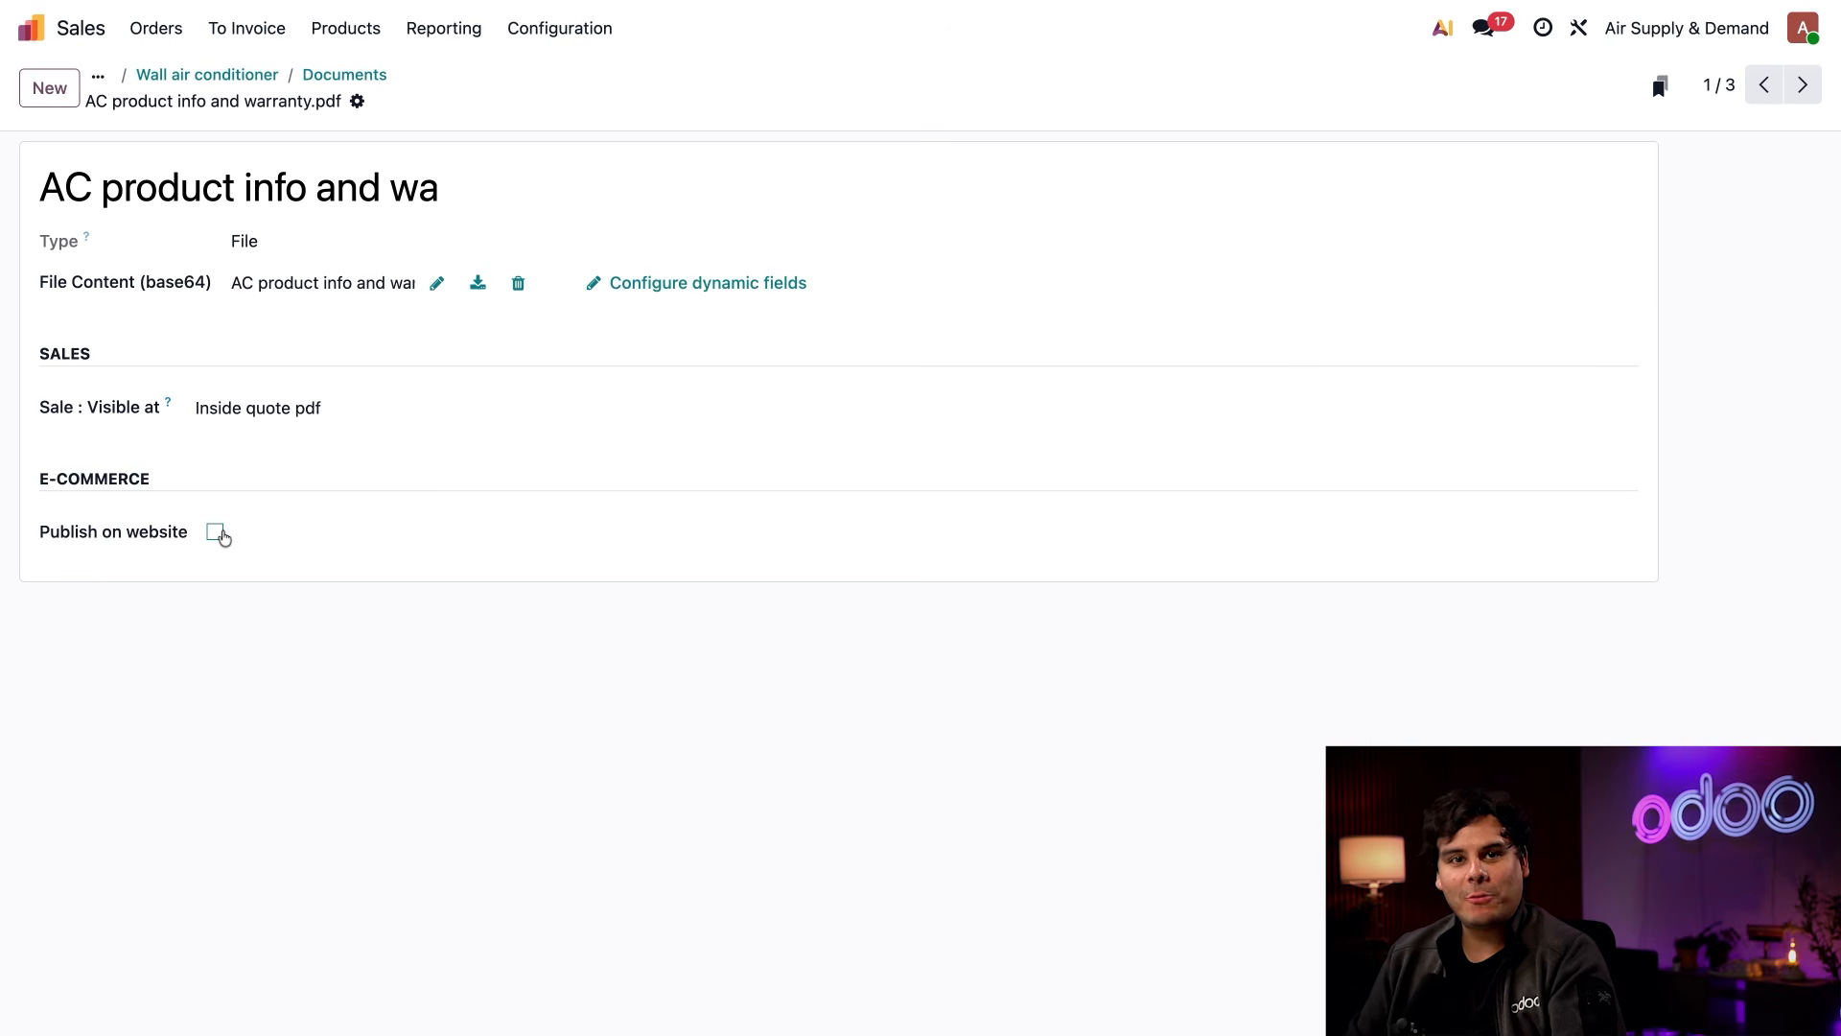
pyautogui.click(218, 533)
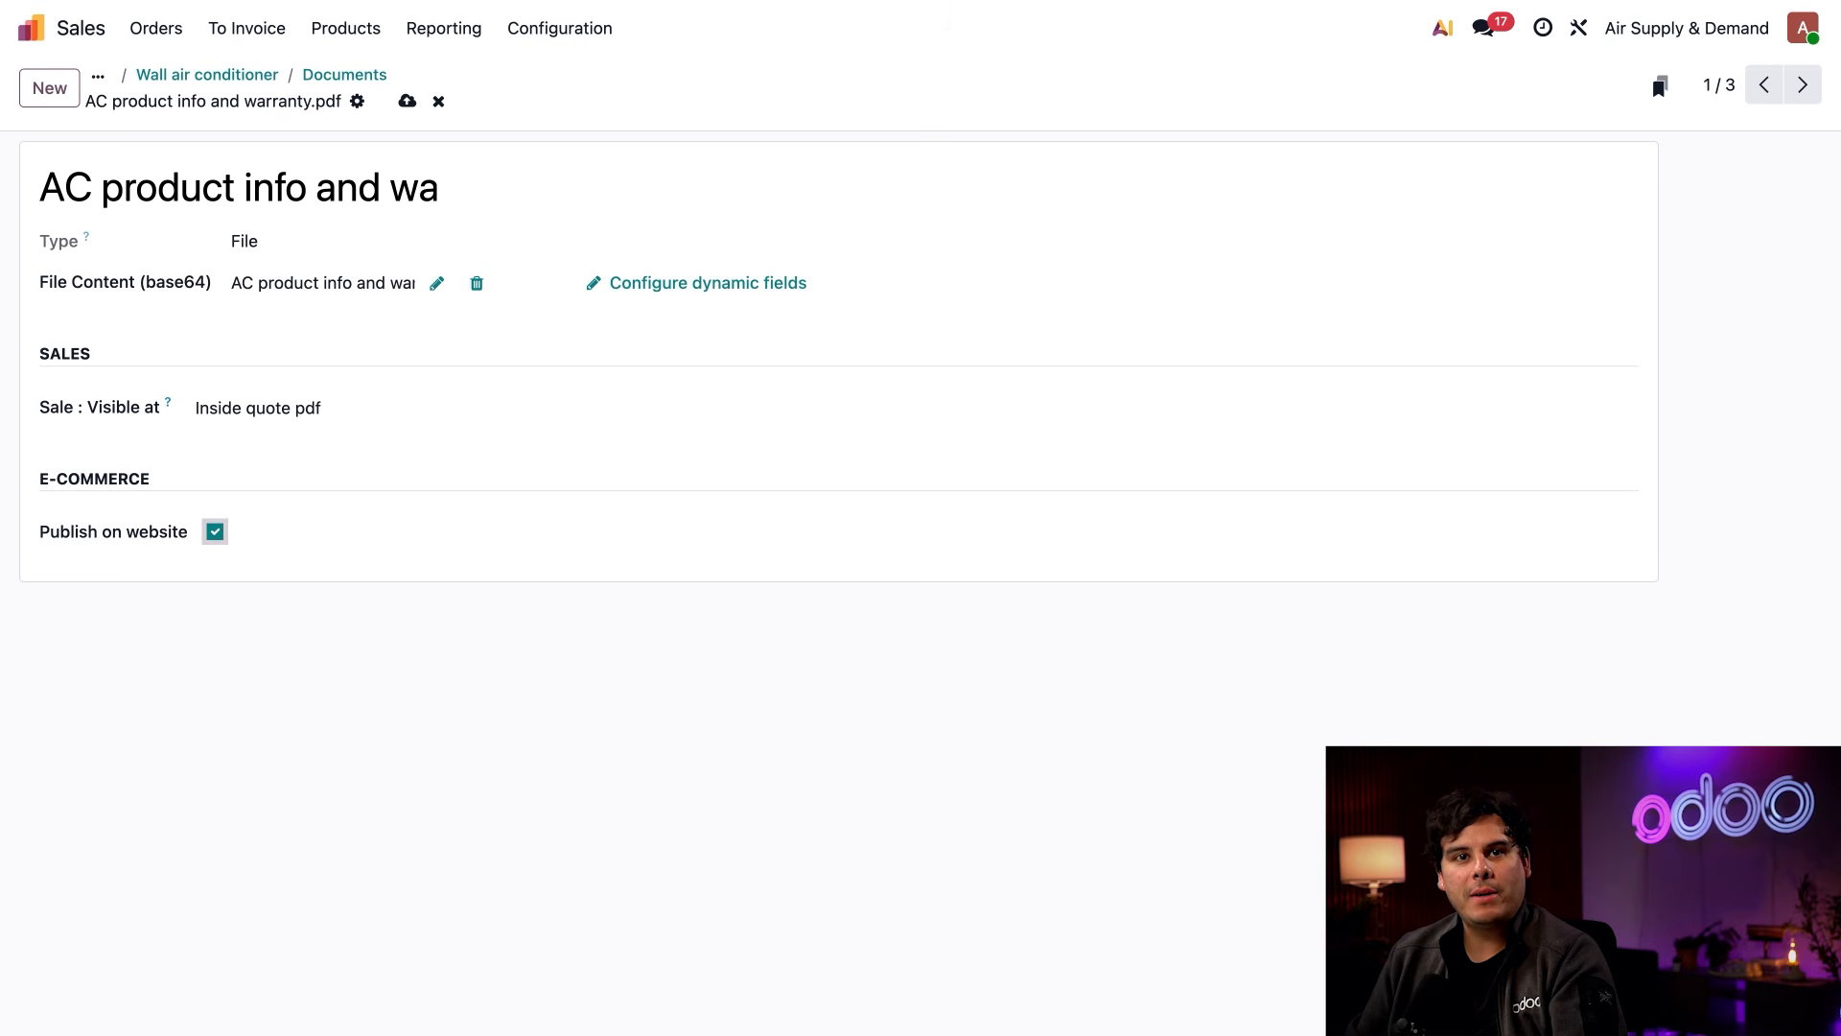
pyautogui.click(404, 103)
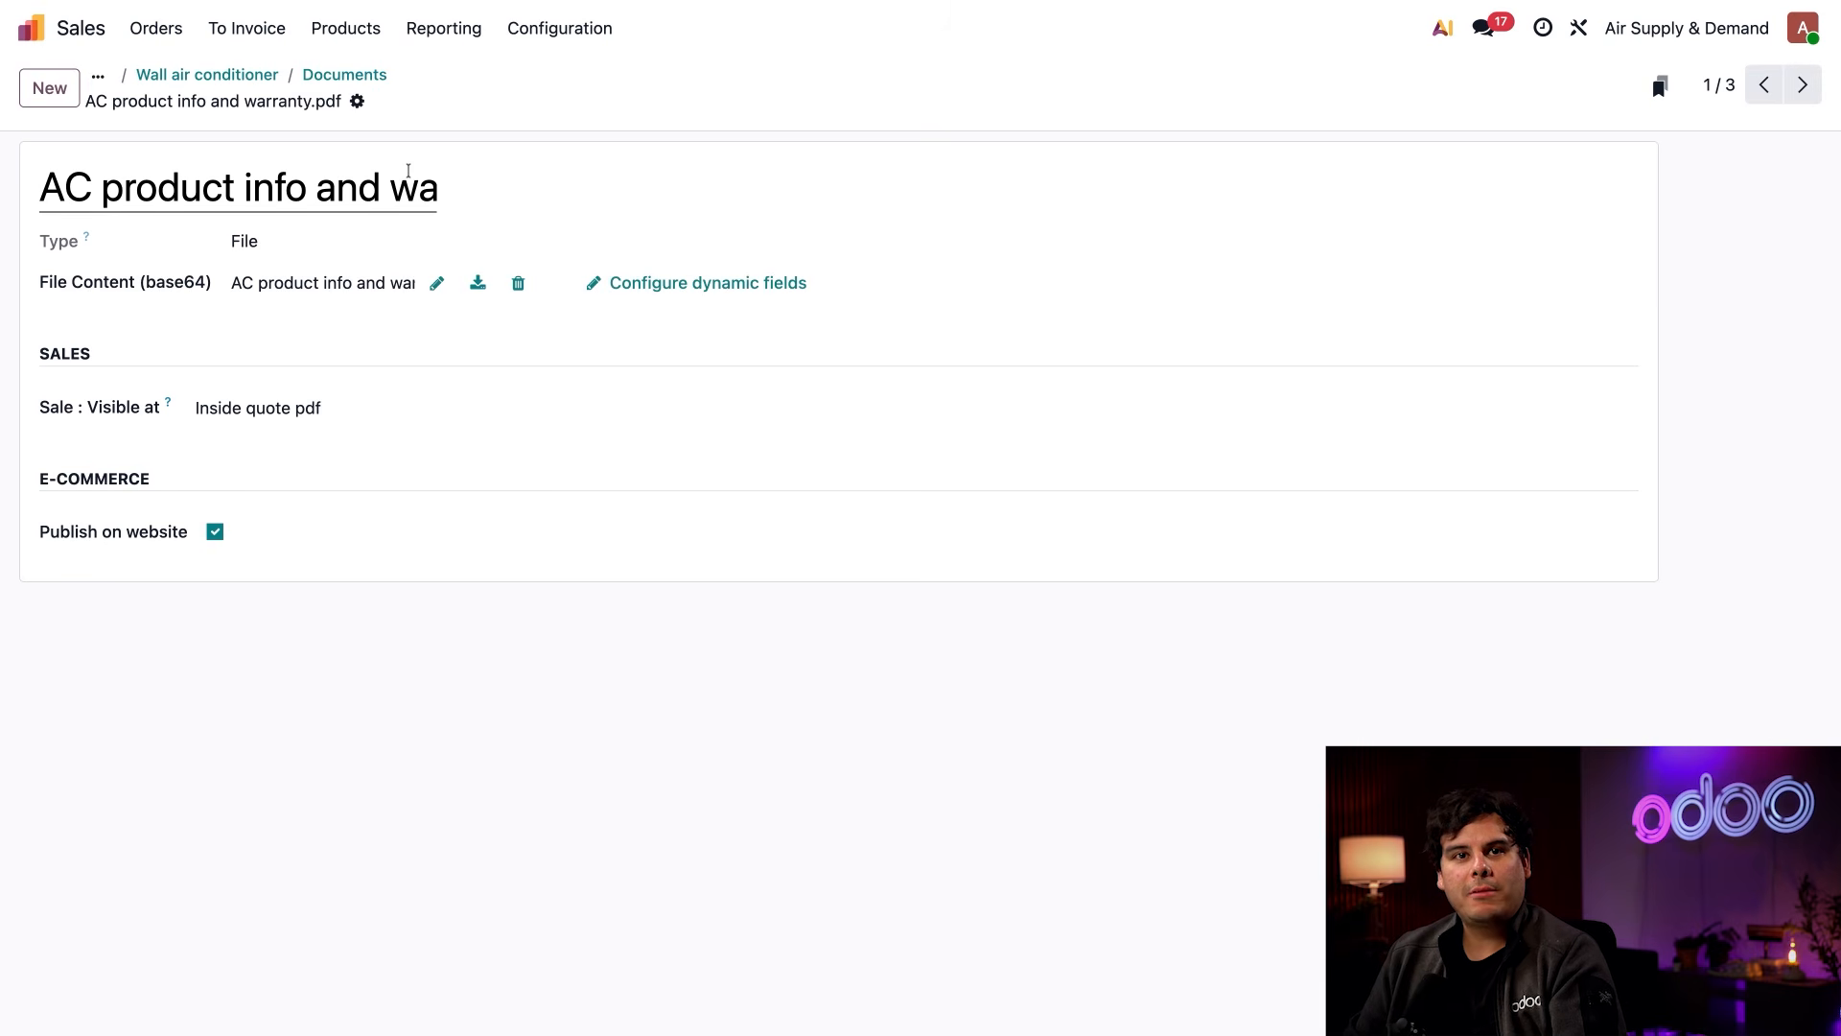
# View the Wall air conditioner's product page on the website
pyautogui.click(246, 75)
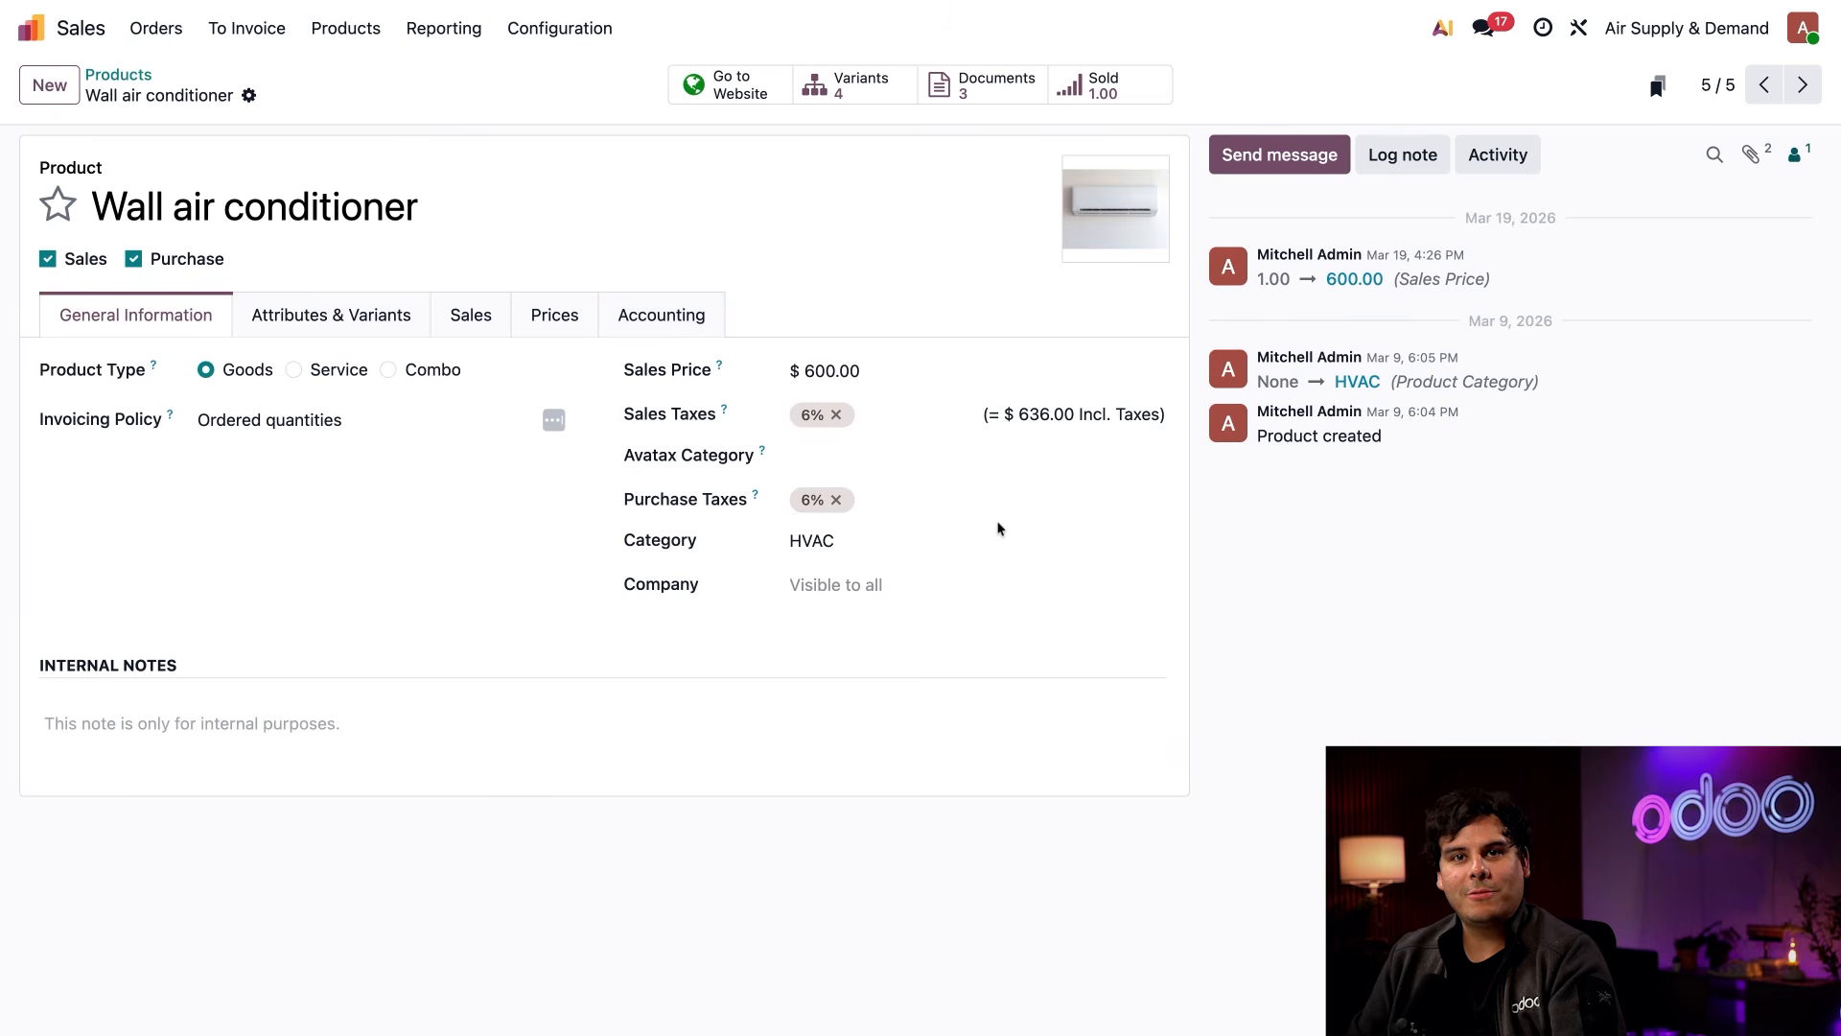
pyautogui.click(704, 86)
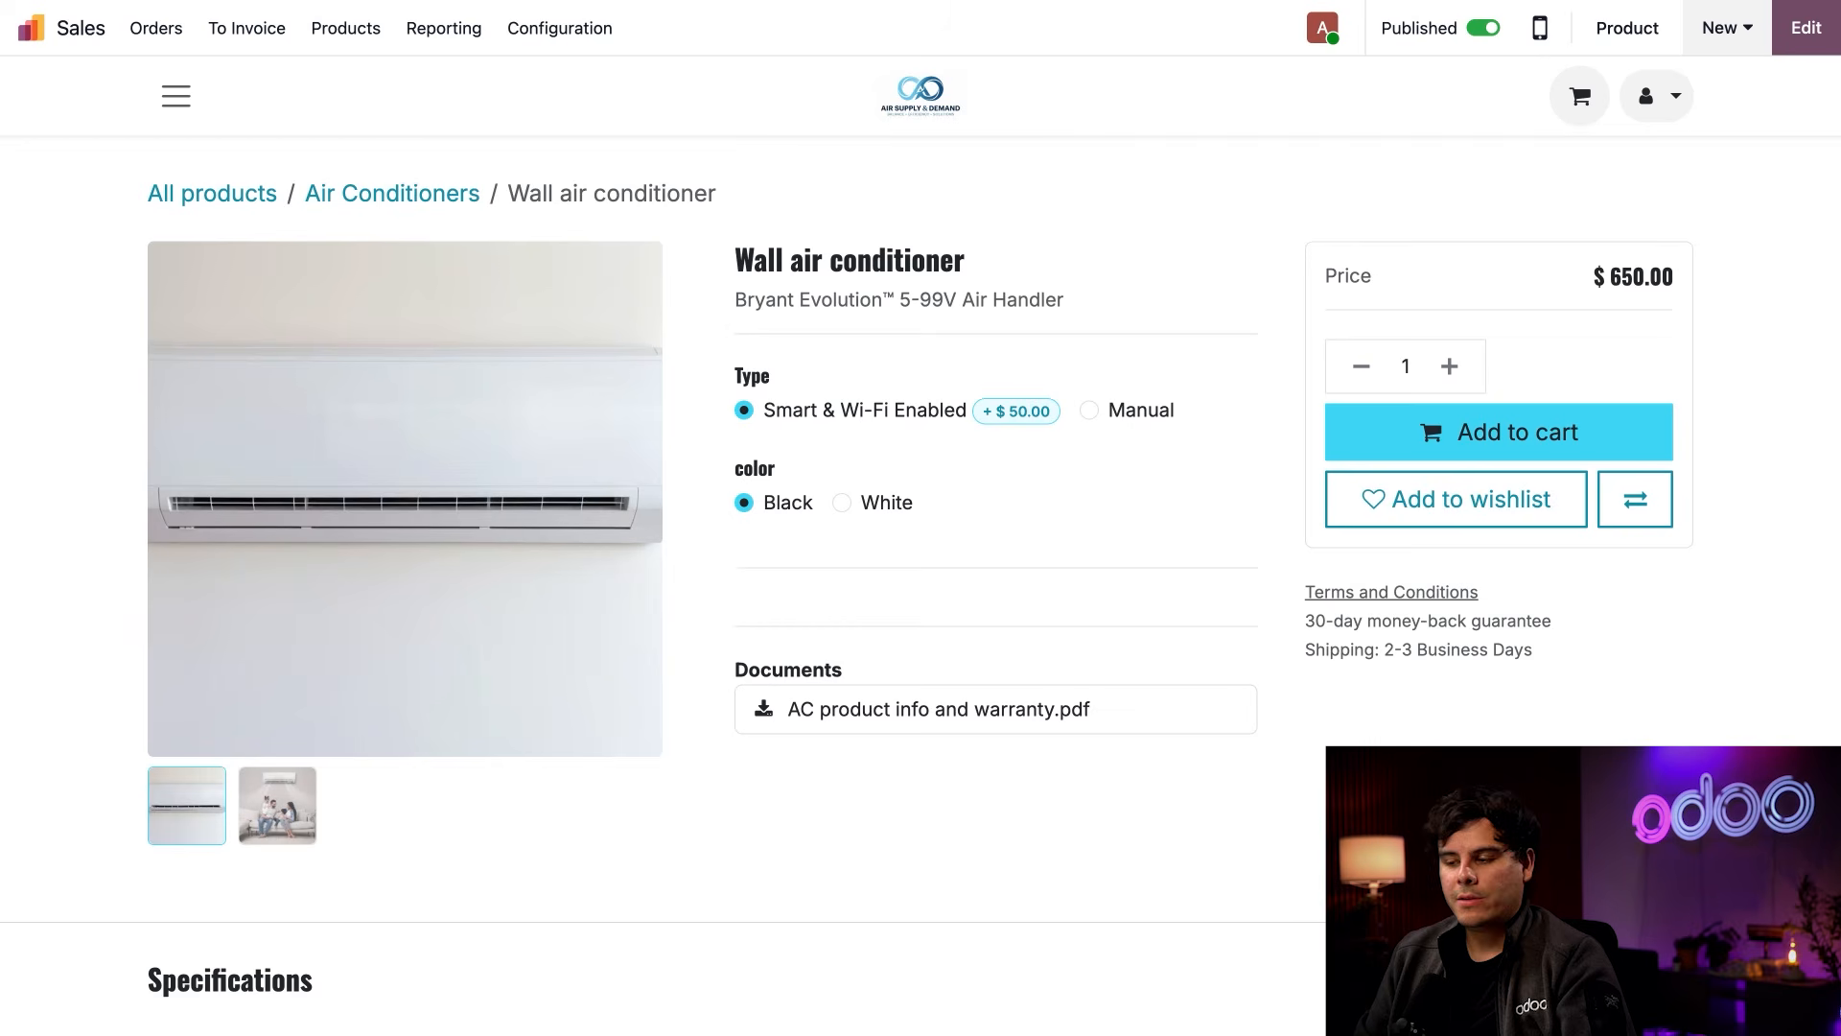
# Add HVAC header.pdf and AC Installation Guide.pdf to the AC Installation quotation template's quote builder and save
pyautogui.click(589, 37)
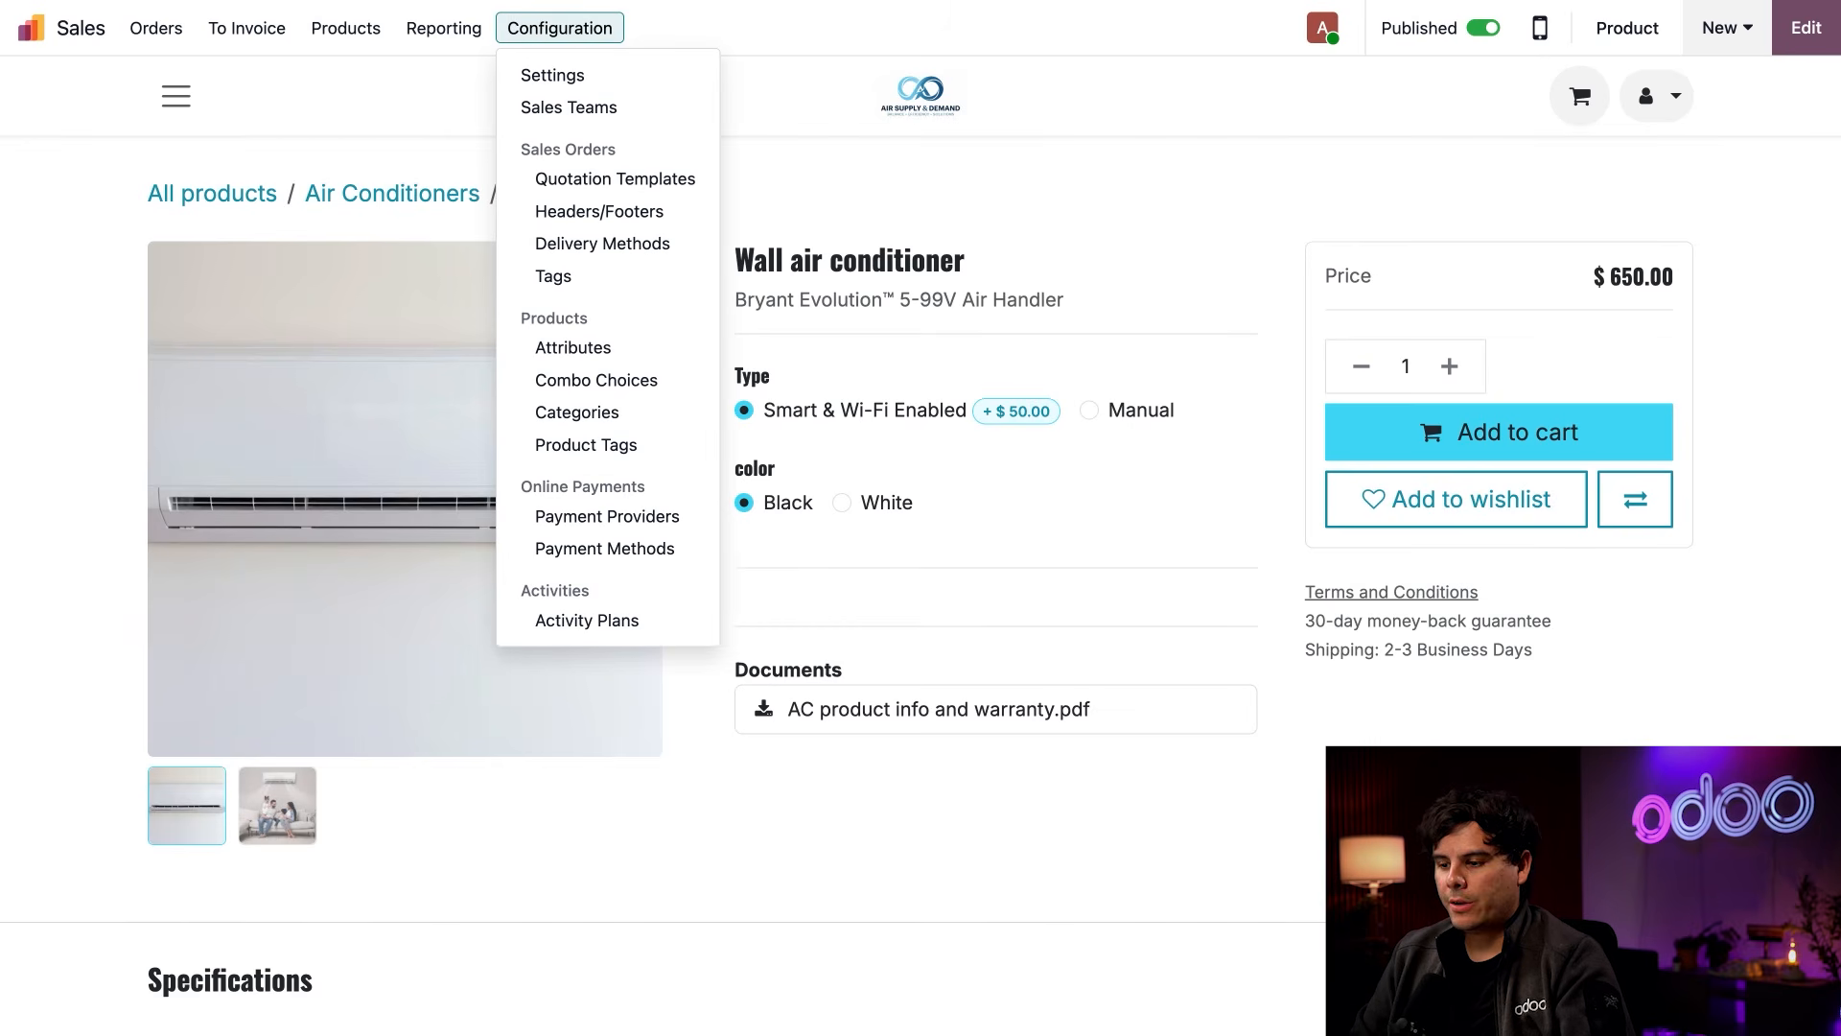
pyautogui.click(605, 187)
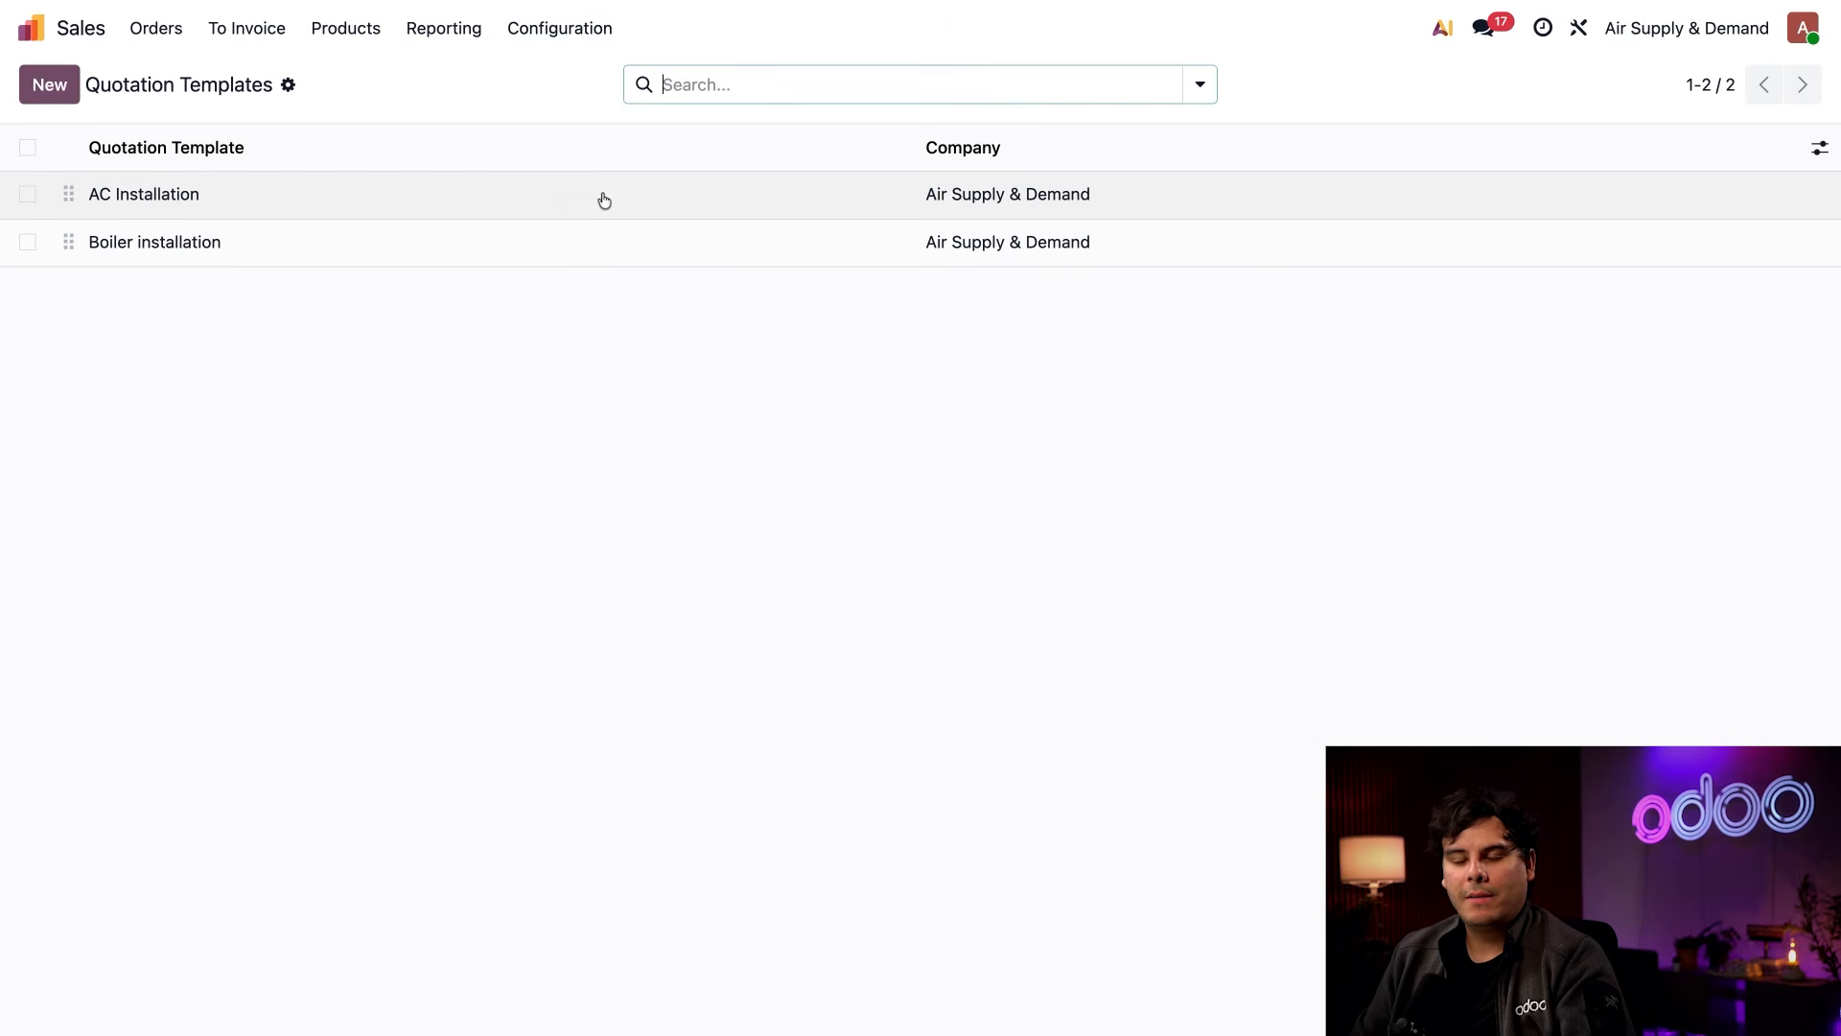
pyautogui.click(264, 201)
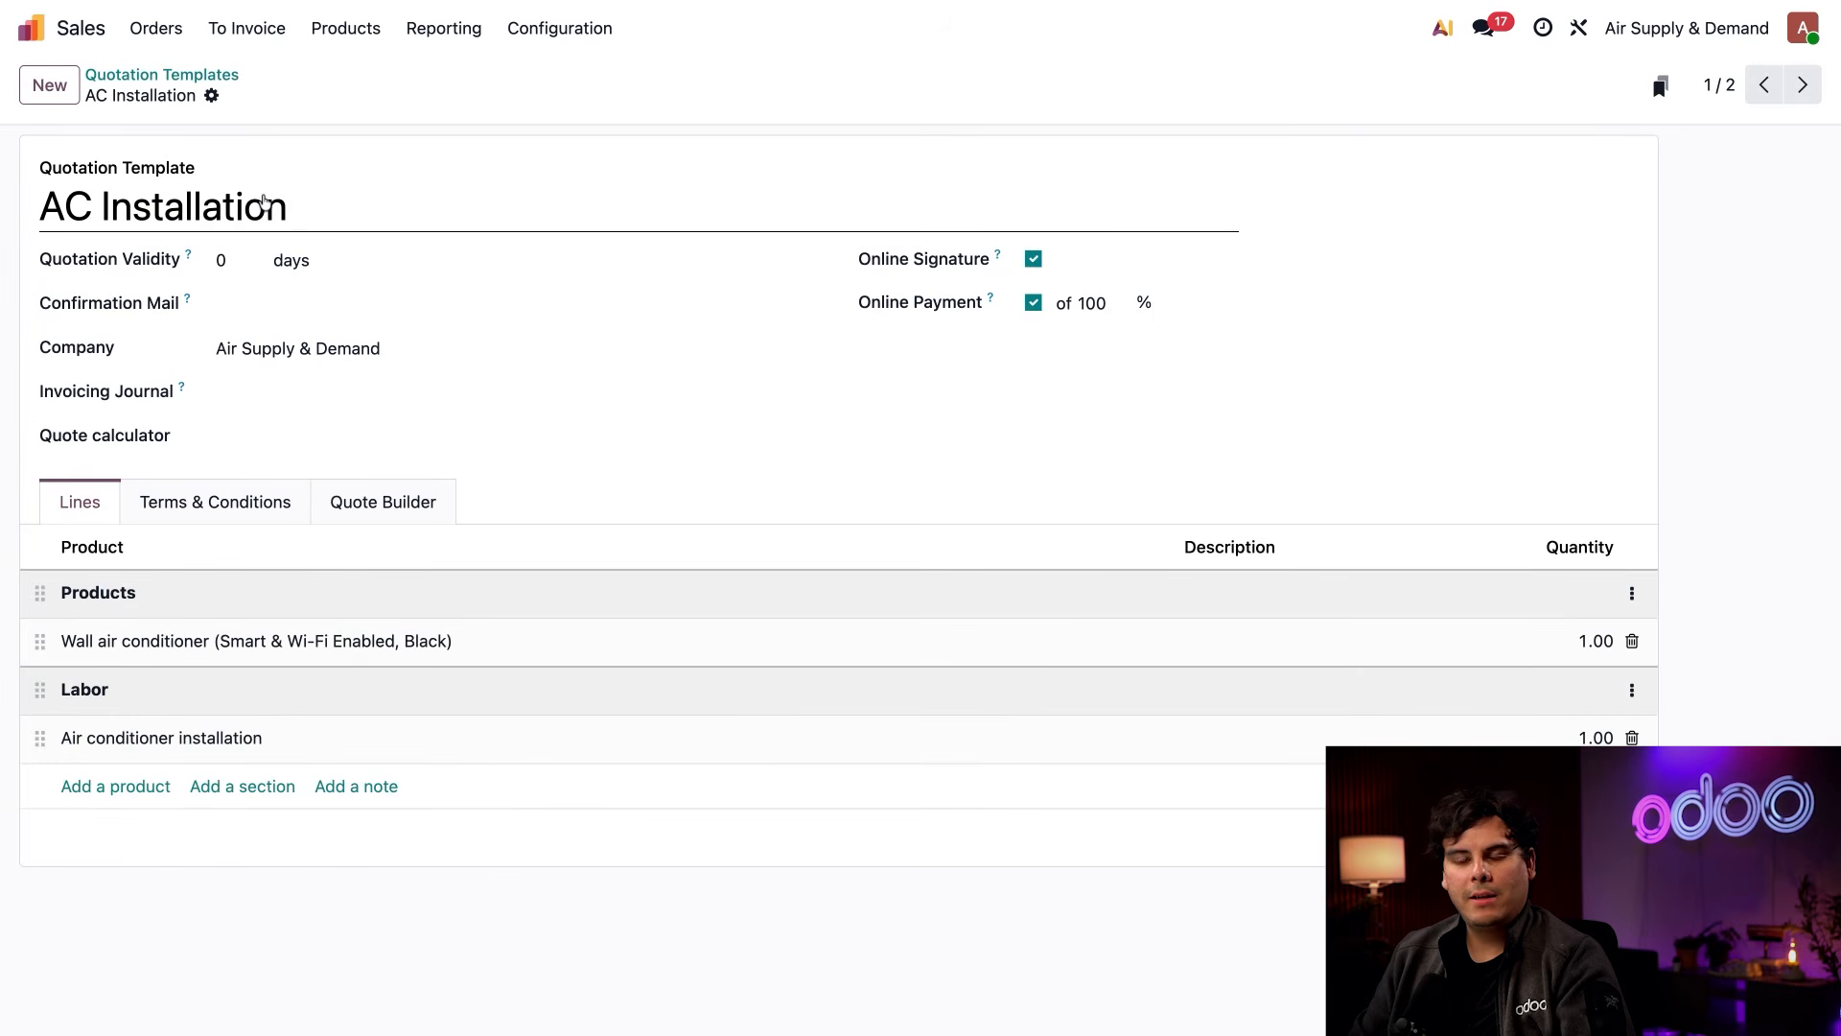
pyautogui.click(379, 500)
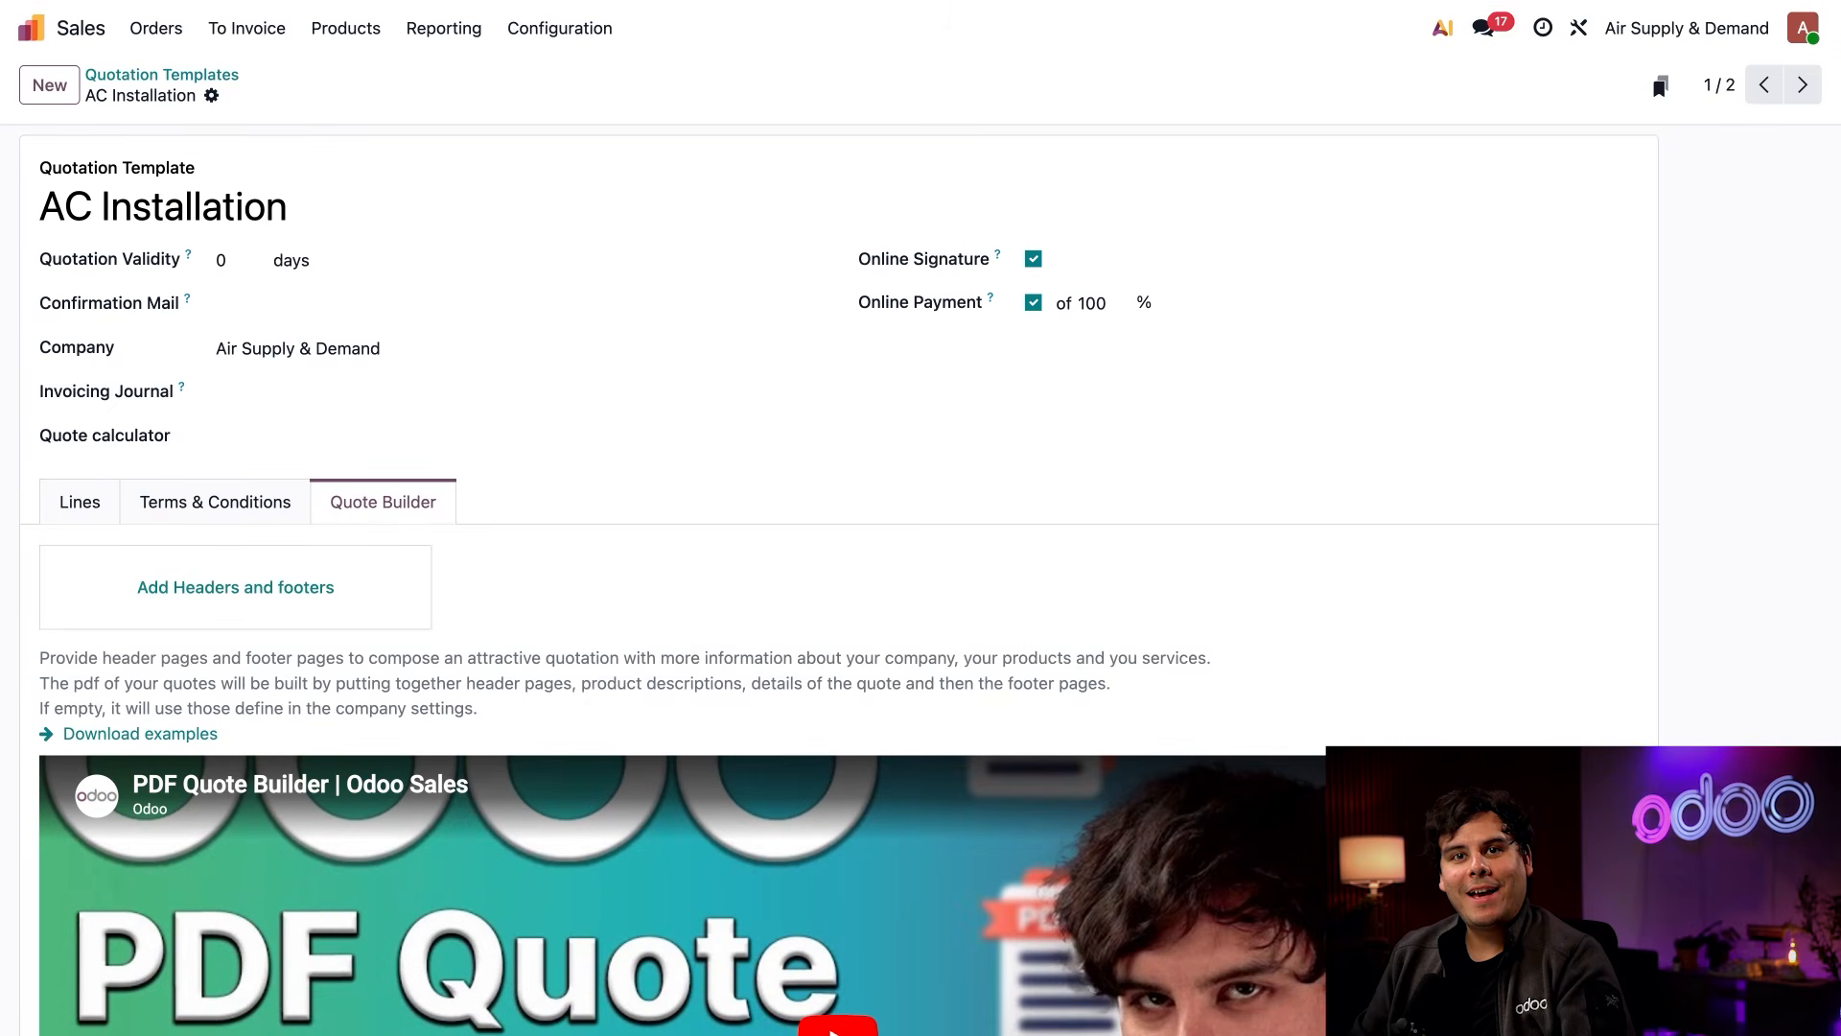
pyautogui.click(273, 595)
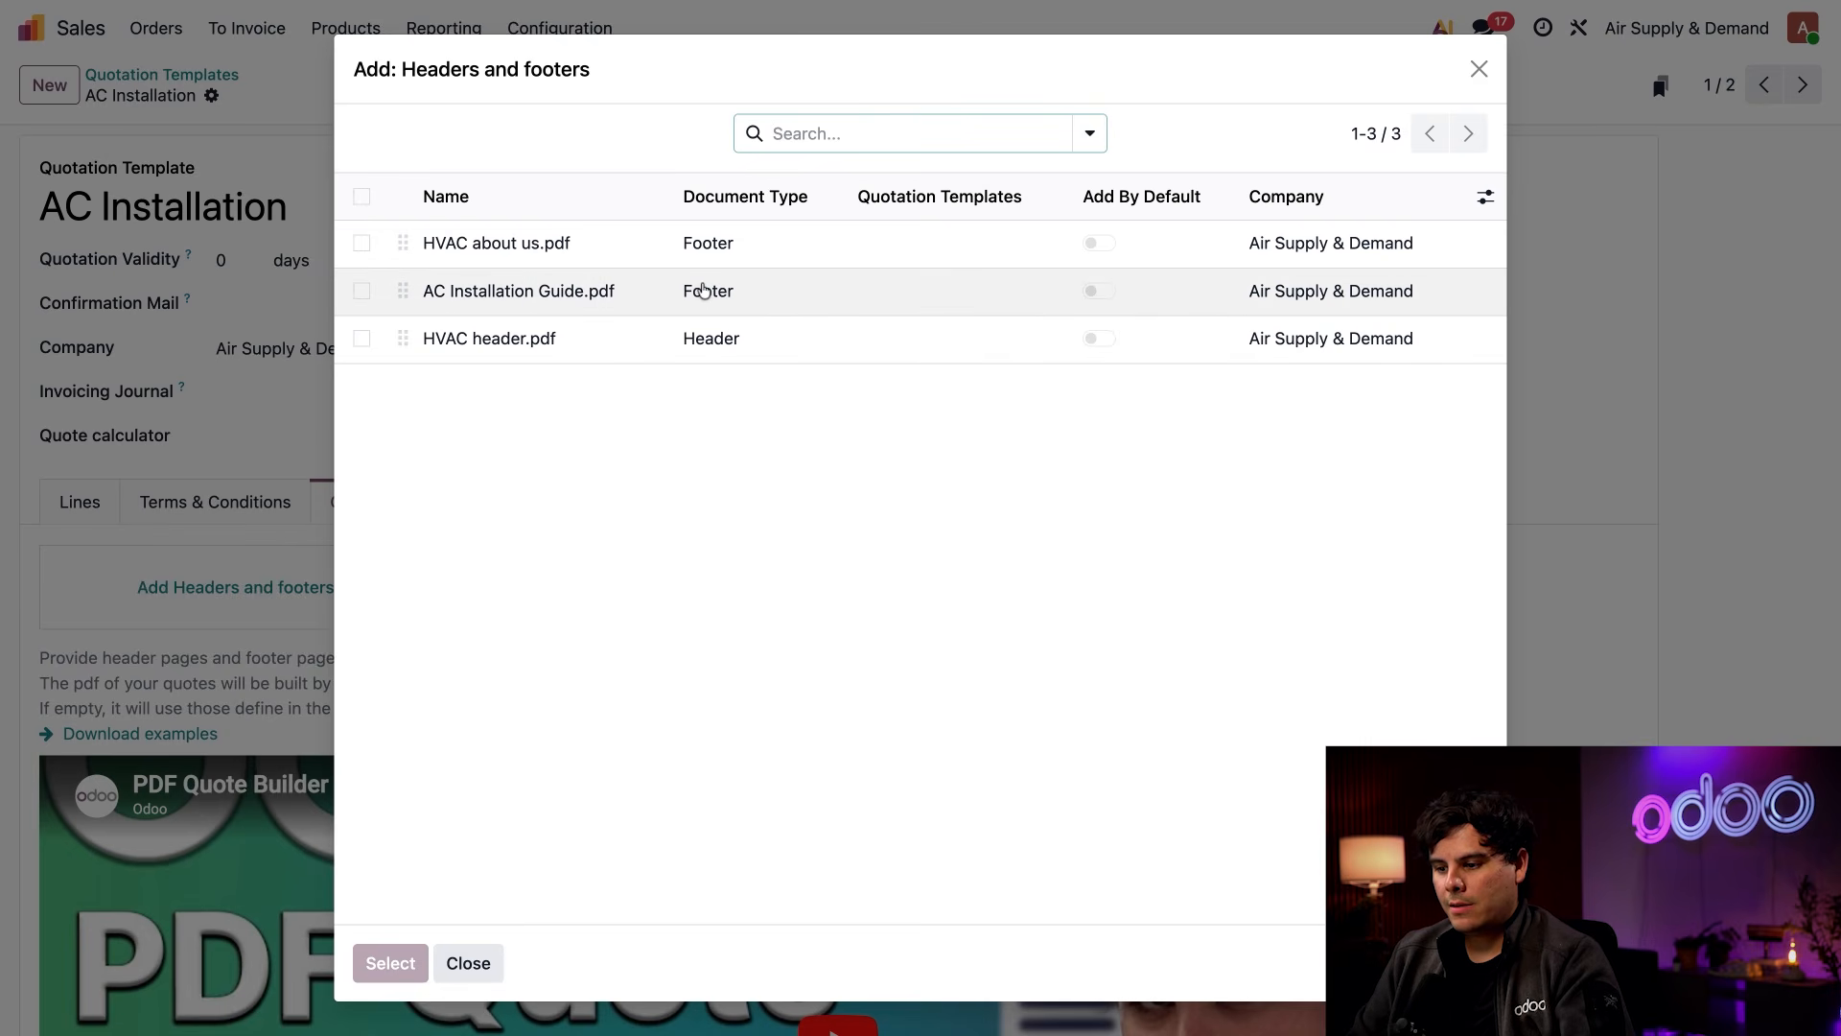
pyautogui.click(361, 338)
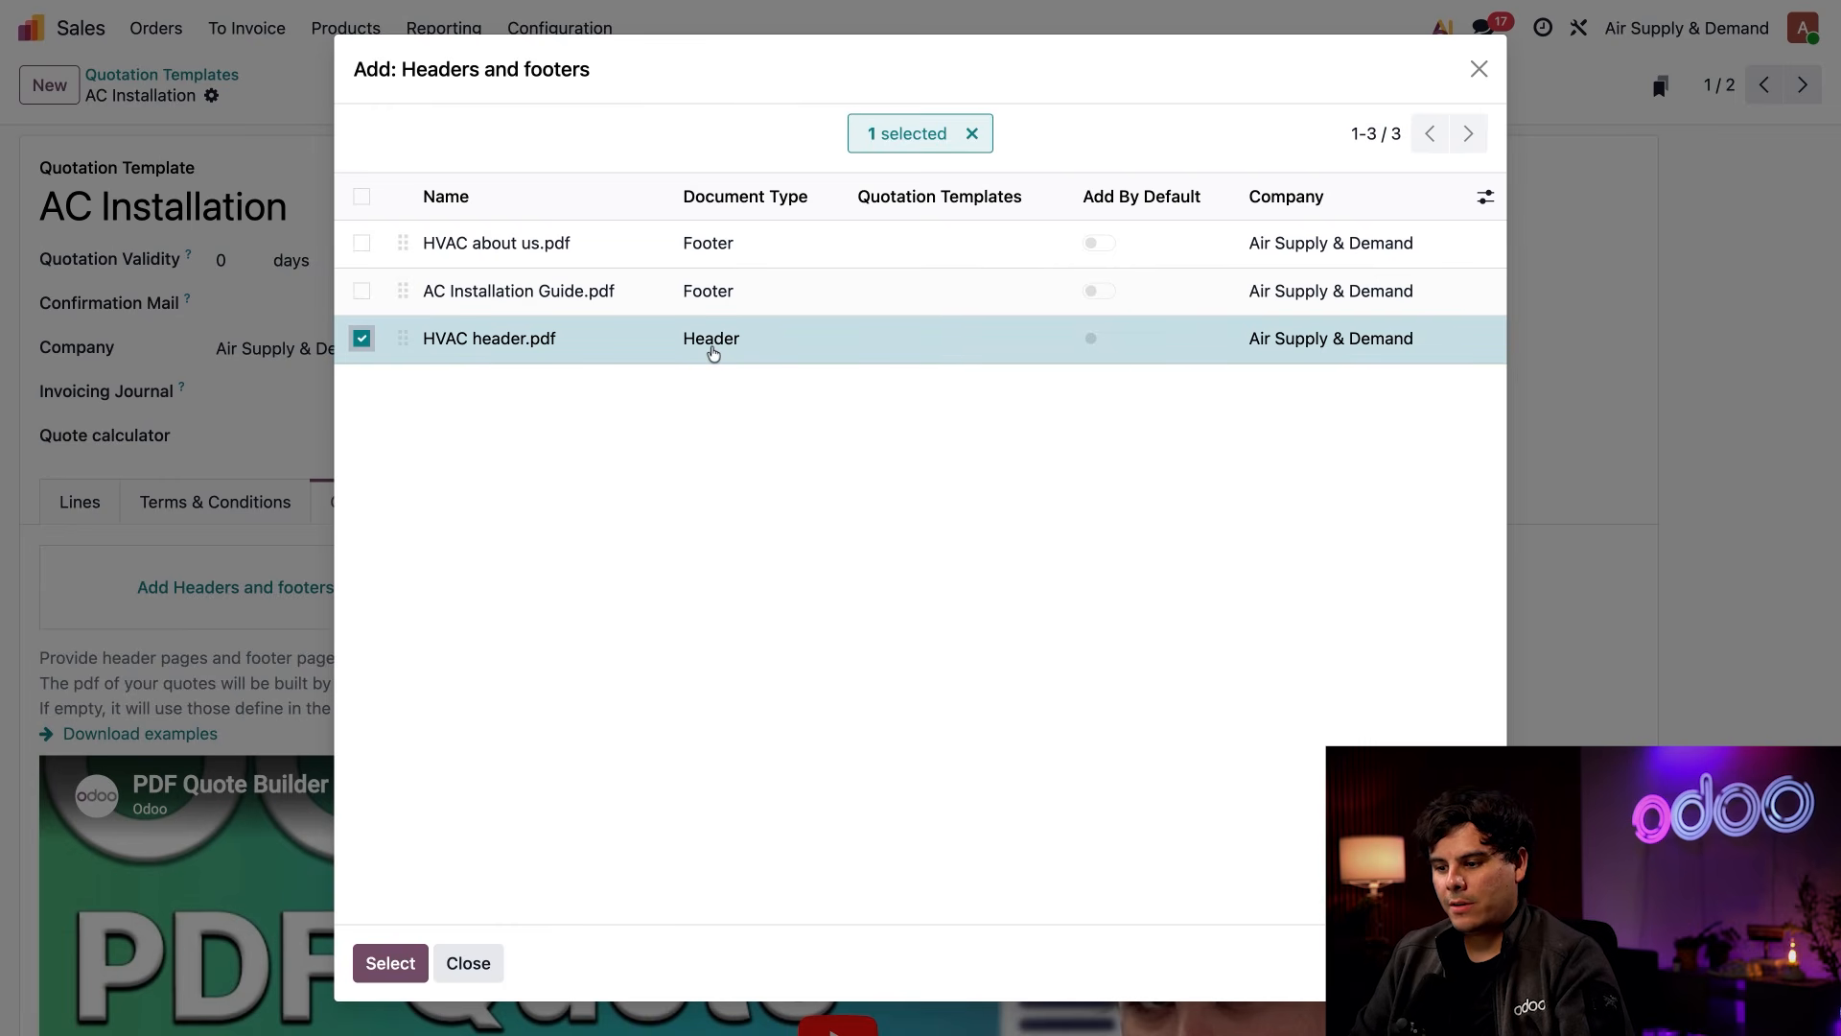
pyautogui.click(363, 292)
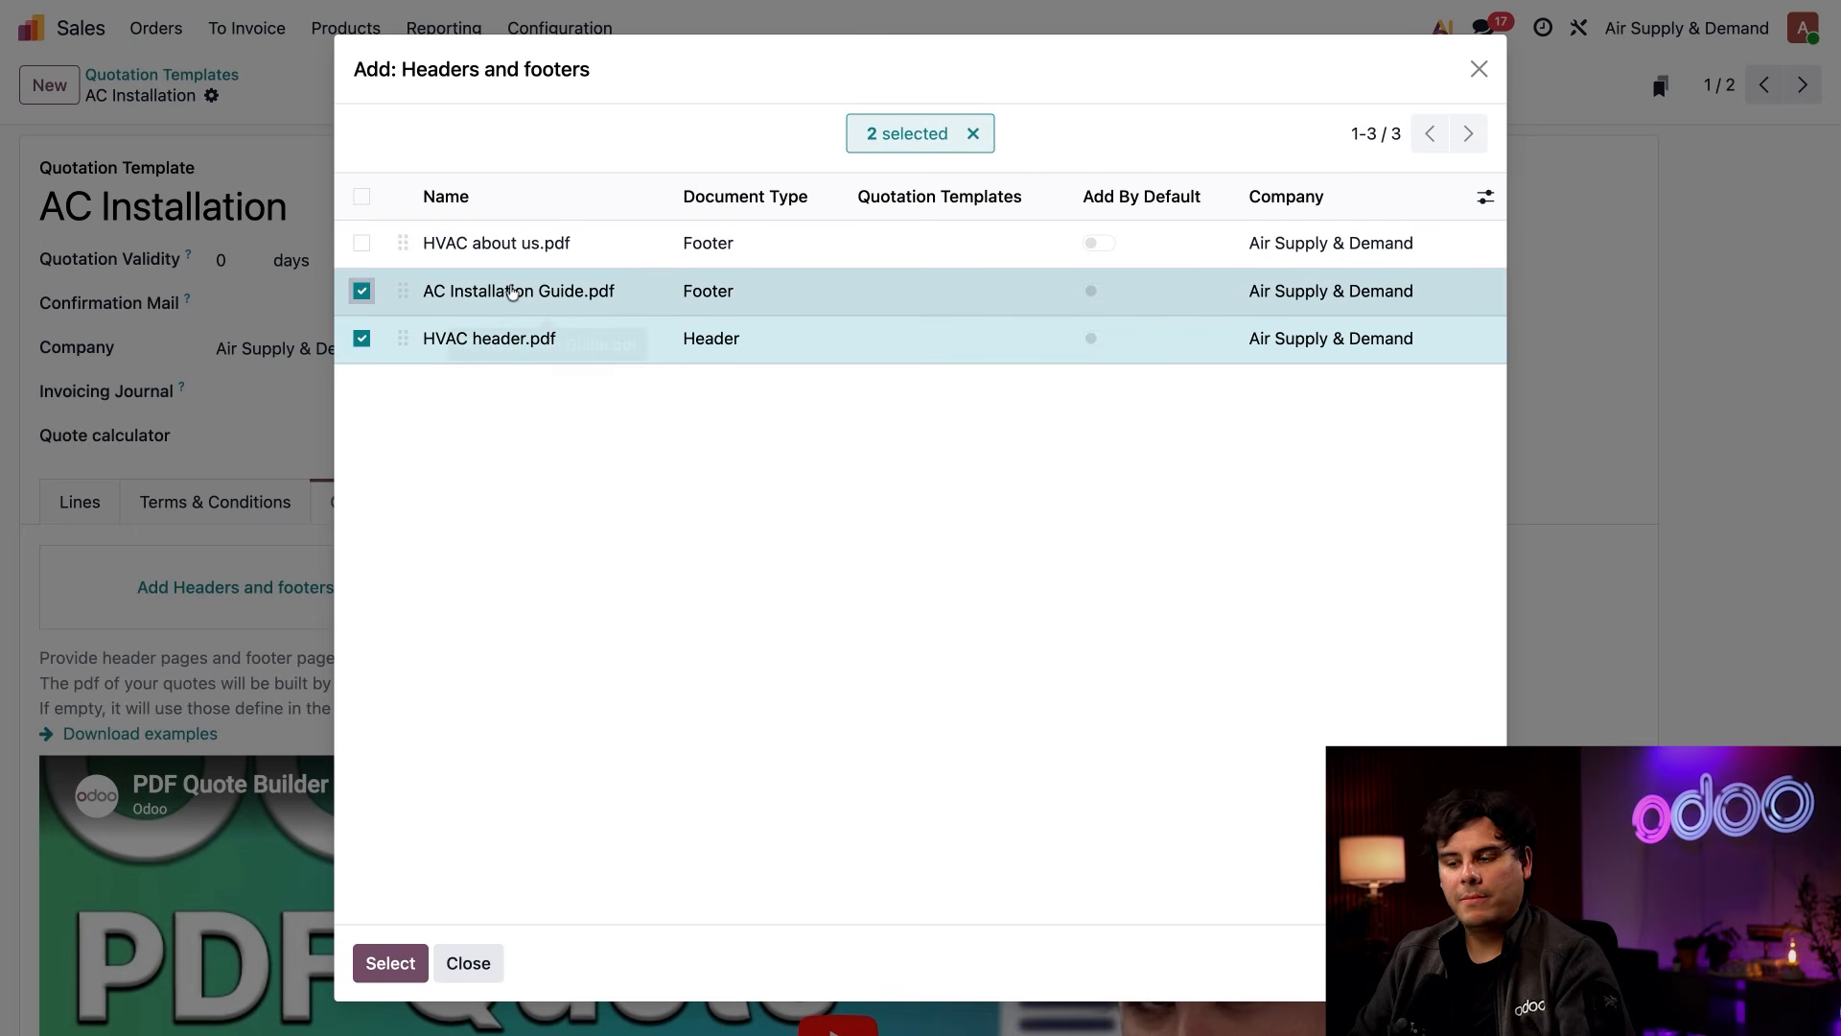
pyautogui.click(391, 960)
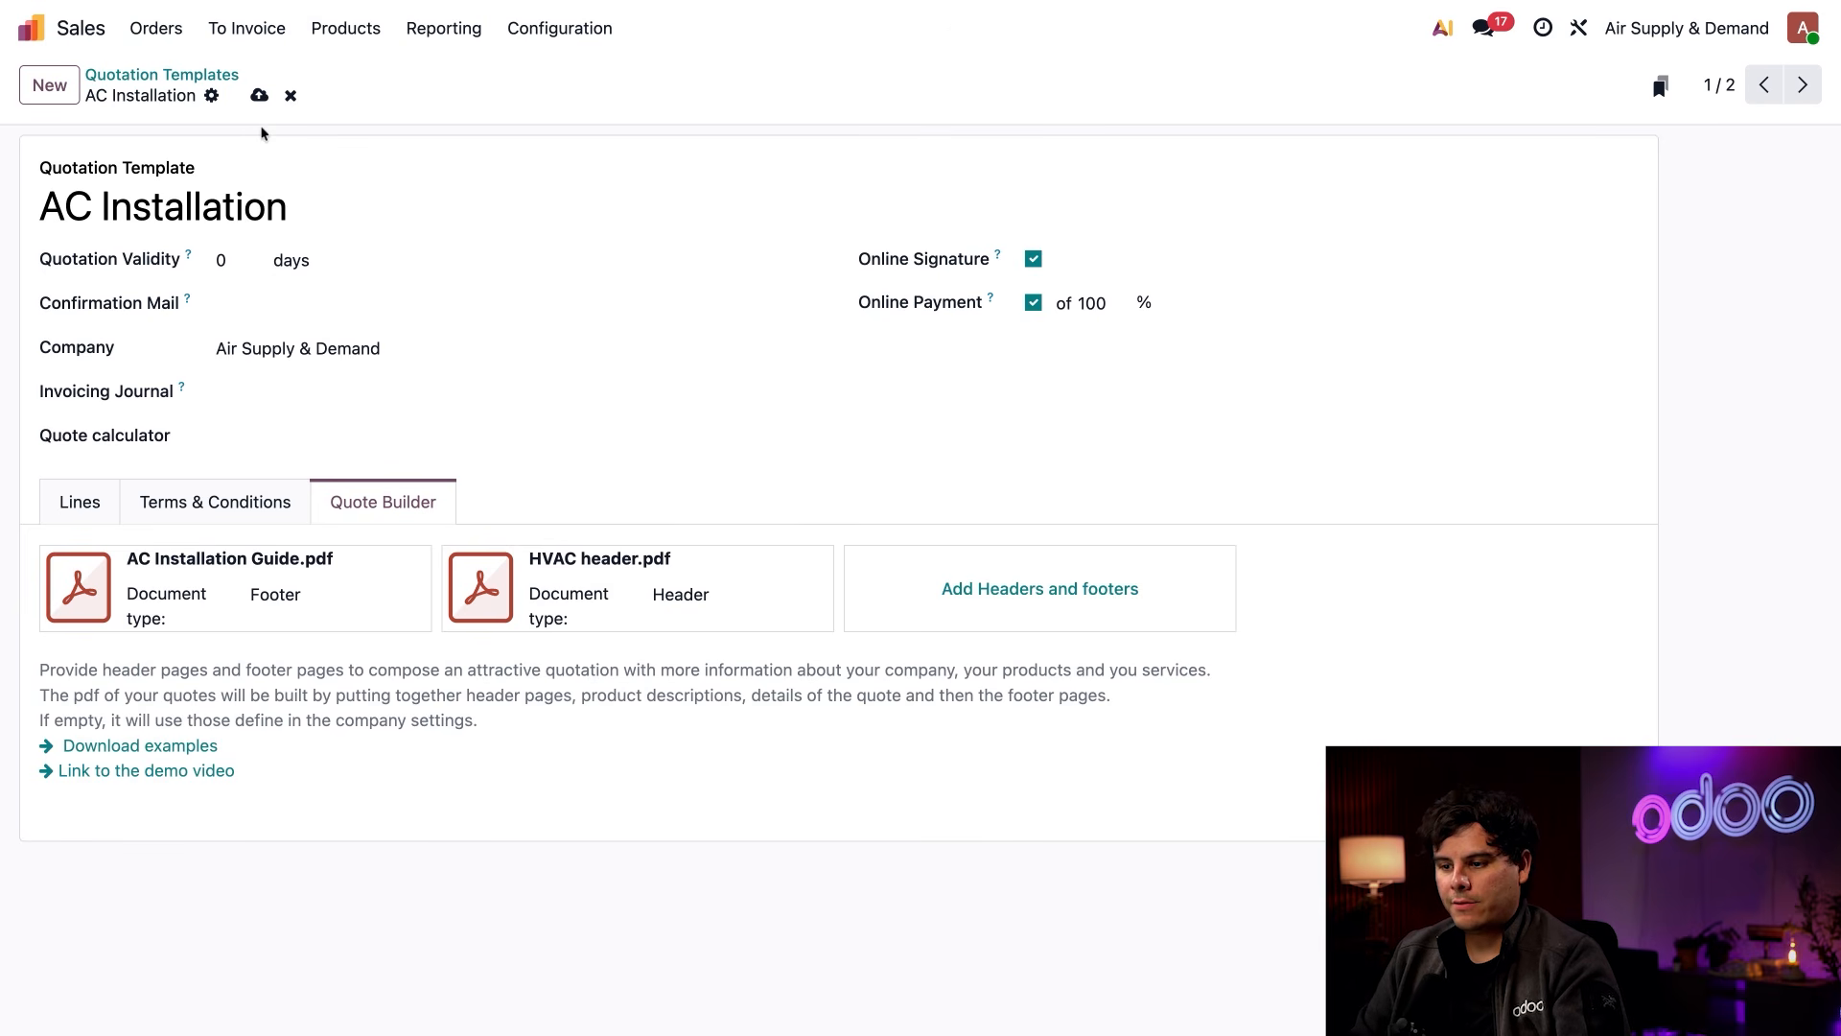
pyautogui.click(259, 96)
# Create a new quotation and select the customer by searching their name
pyautogui.click(158, 31)
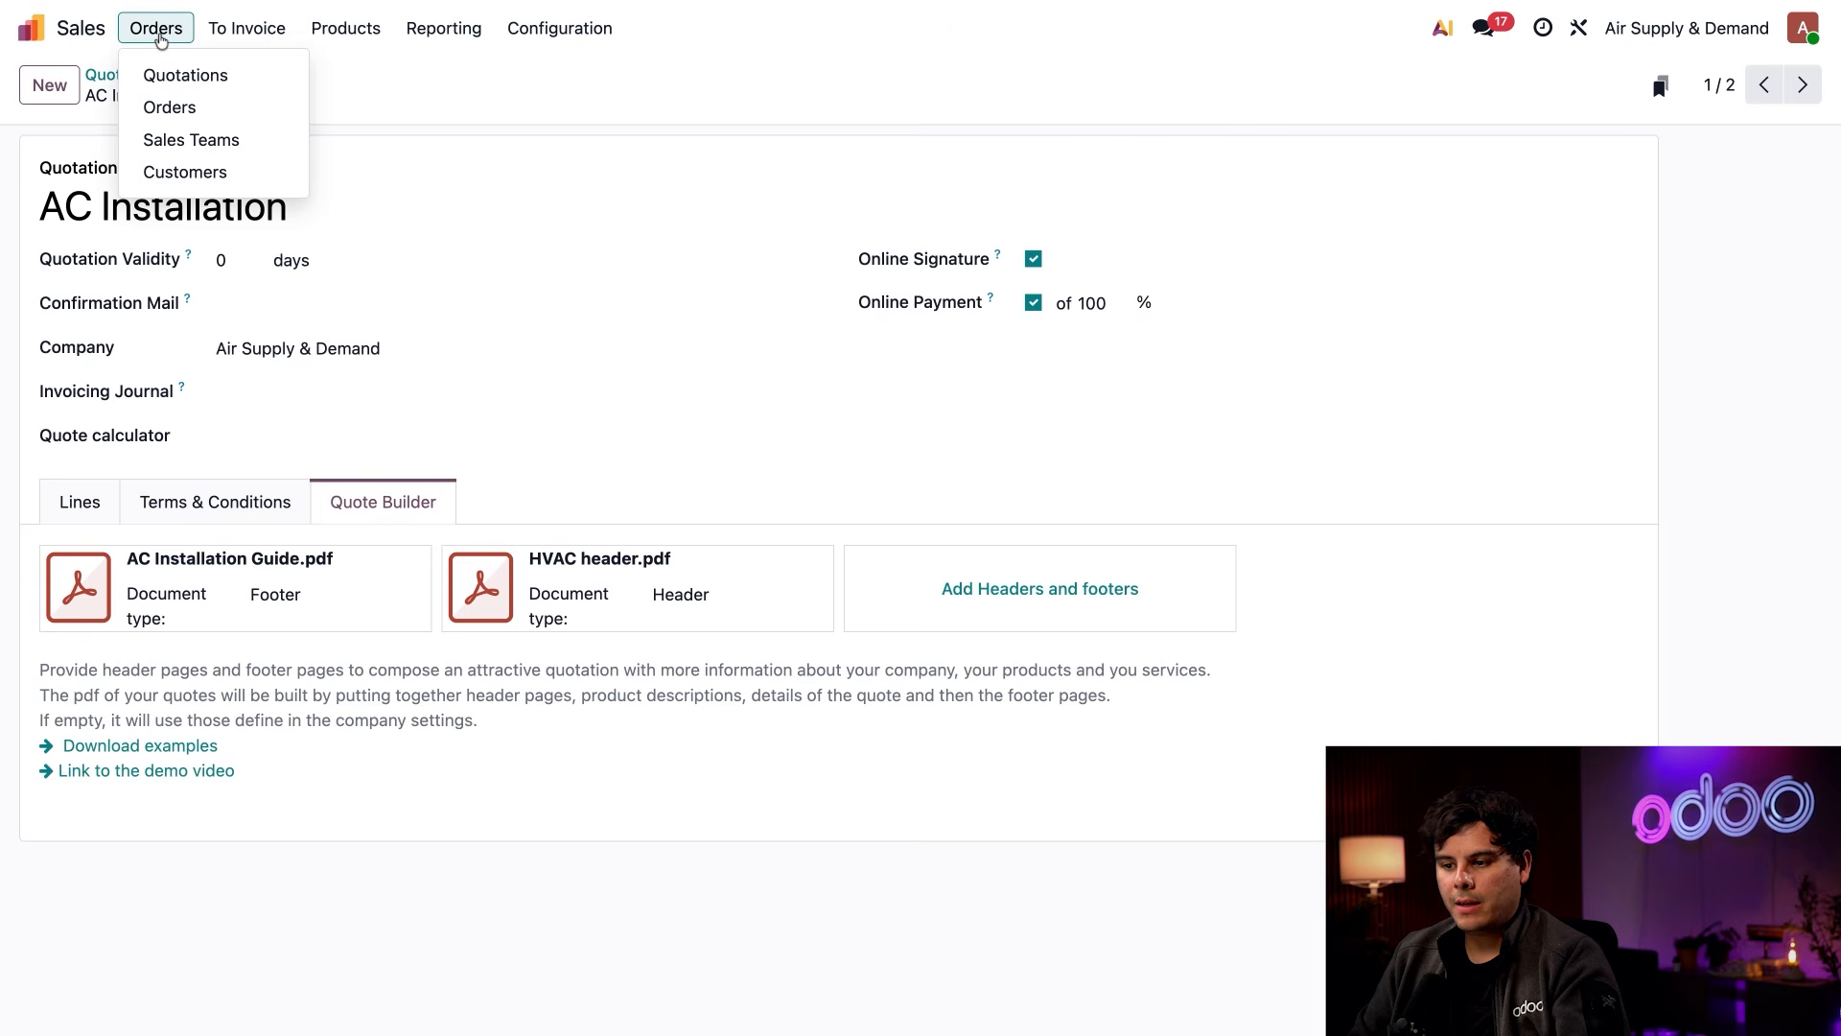
pyautogui.click(185, 75)
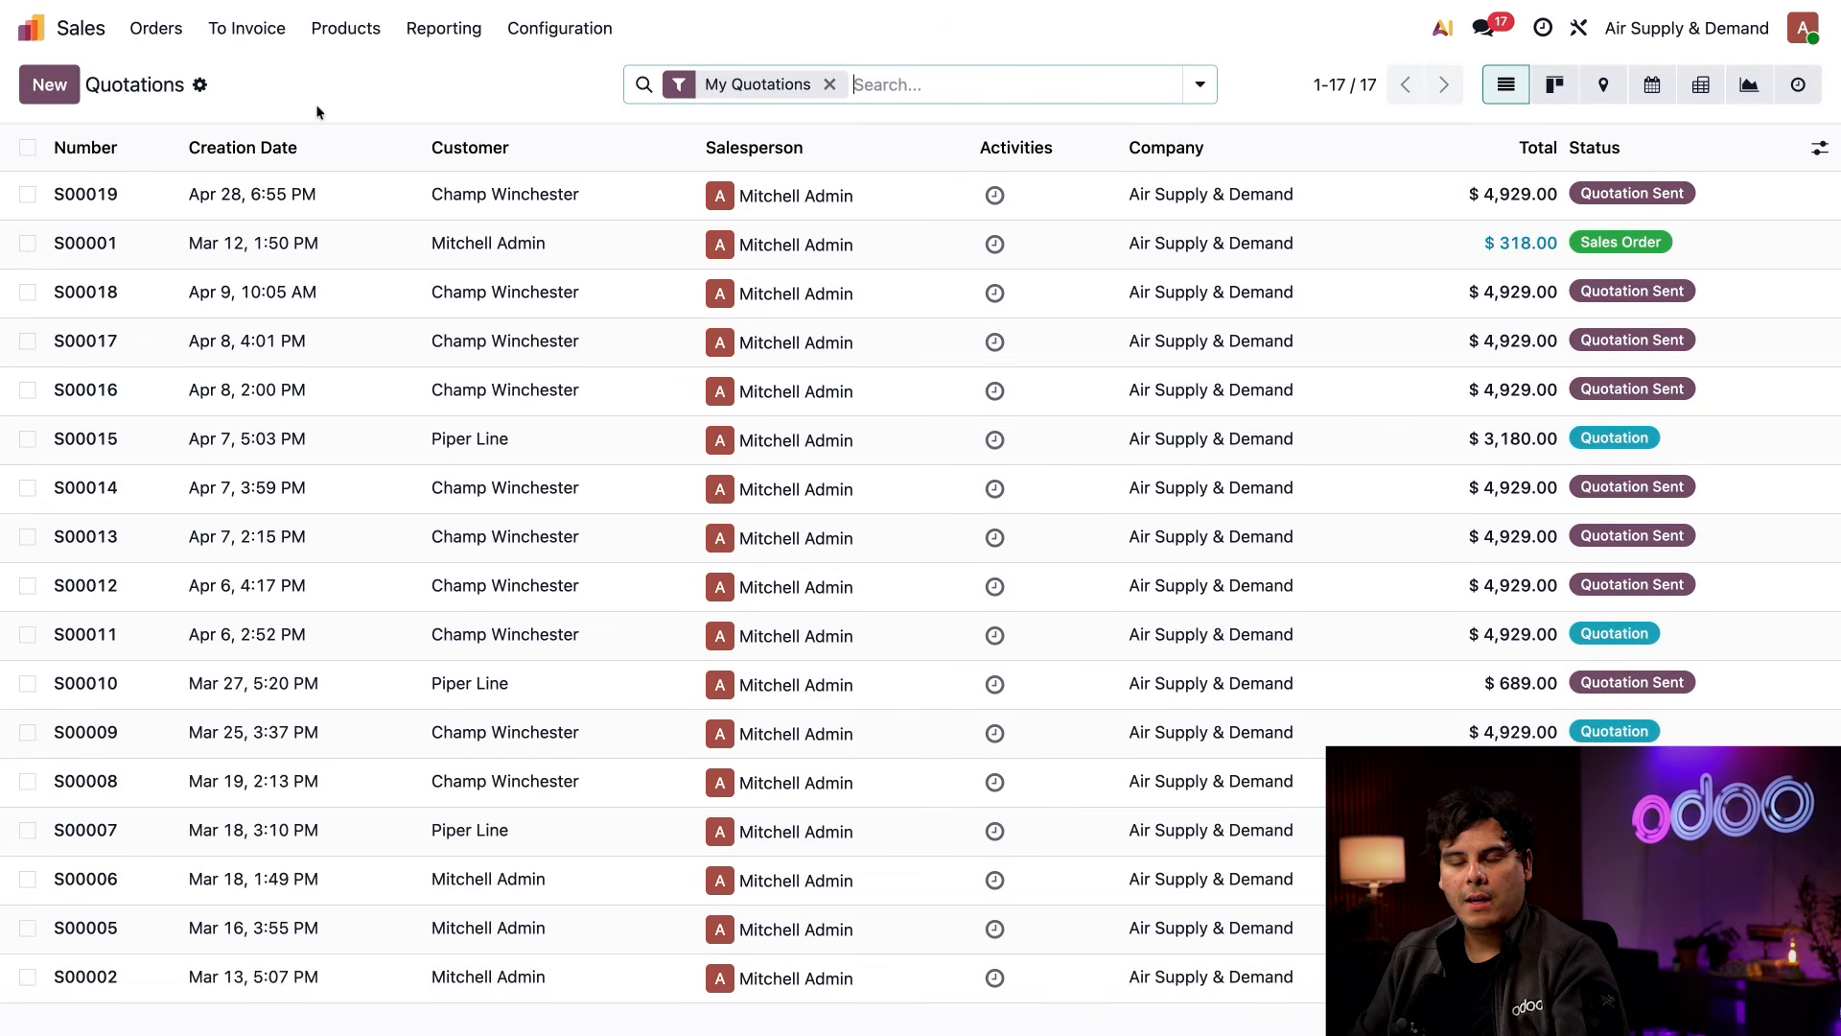
pyautogui.click(50, 85)
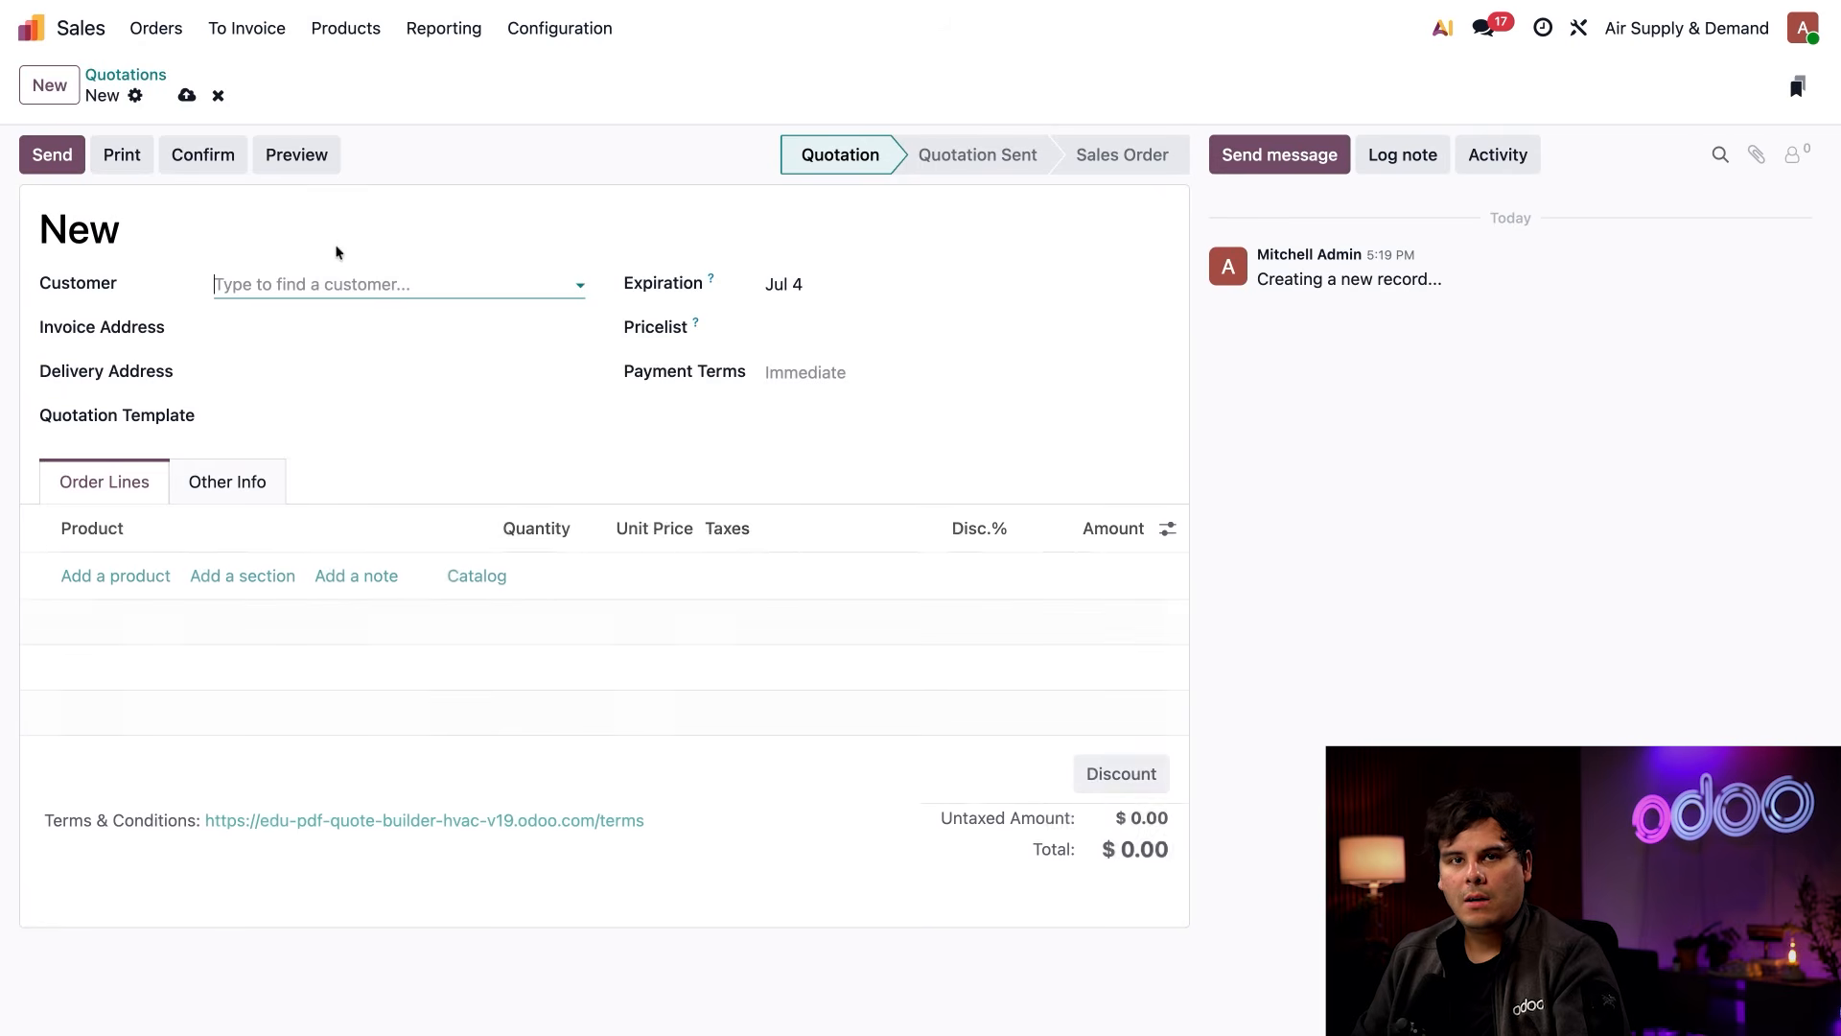
pyautogui.write('champ')
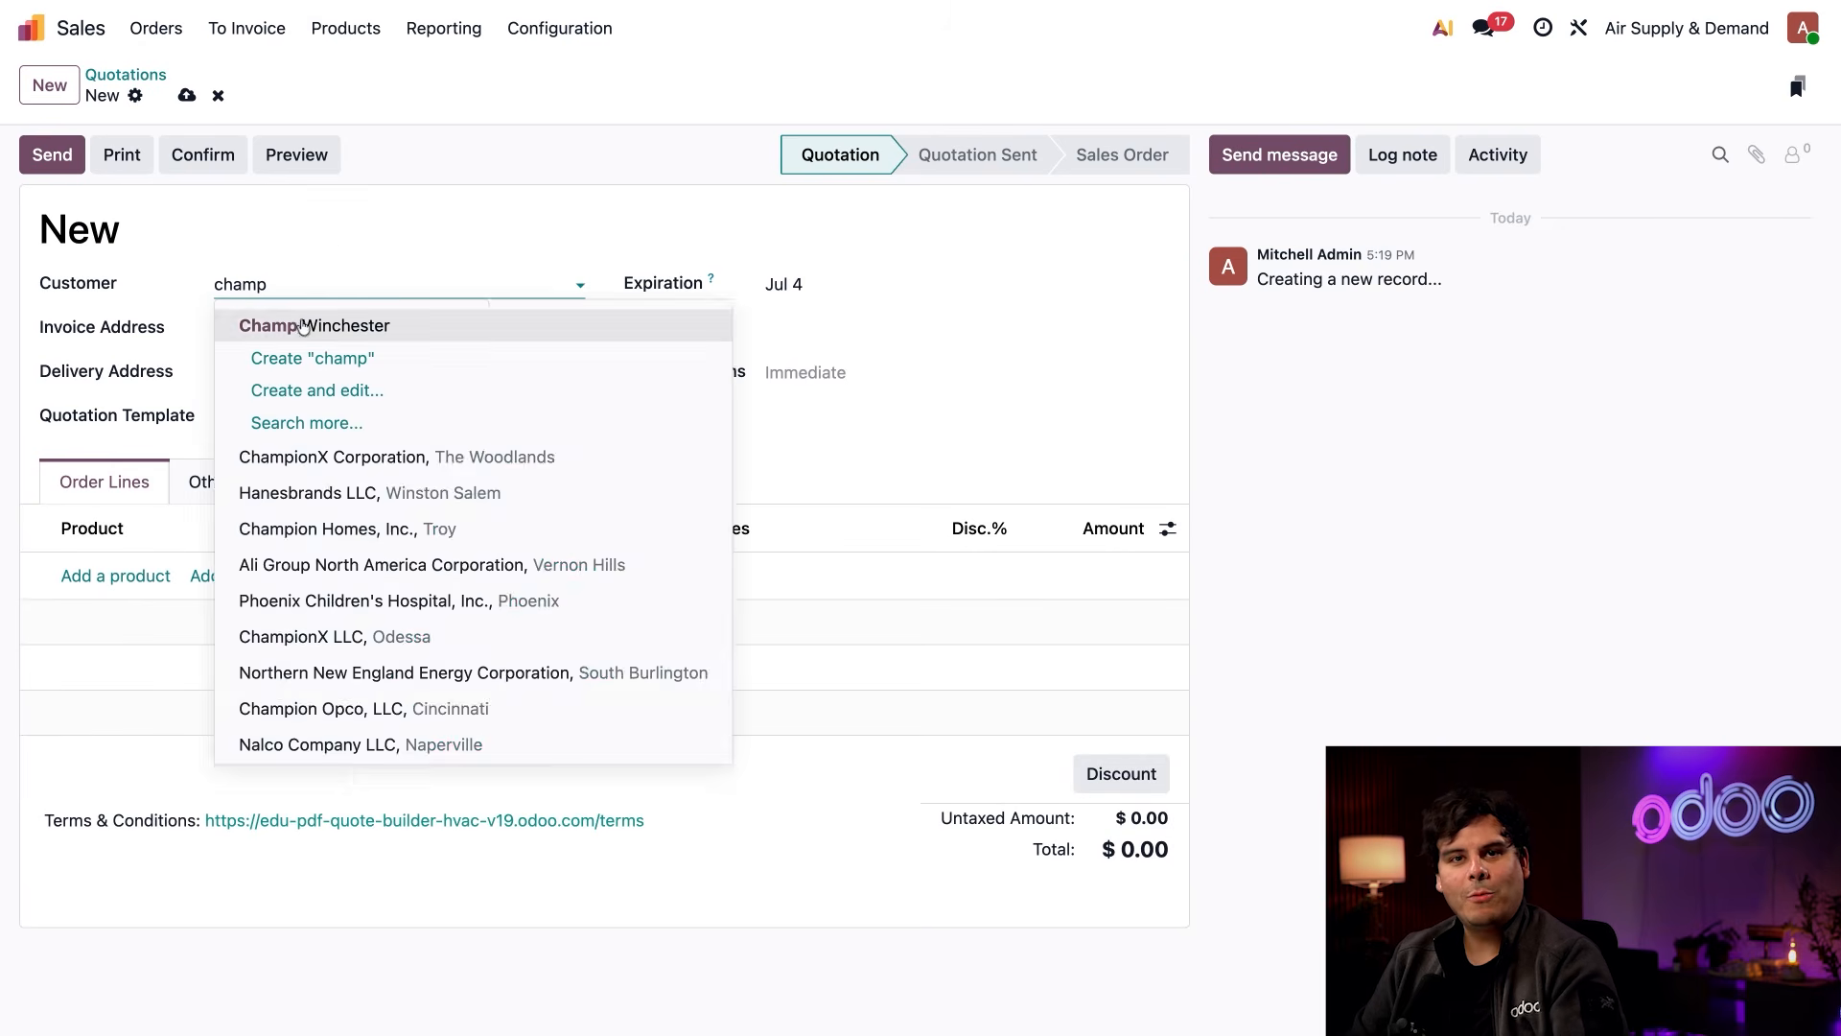
pyautogui.click(303, 327)
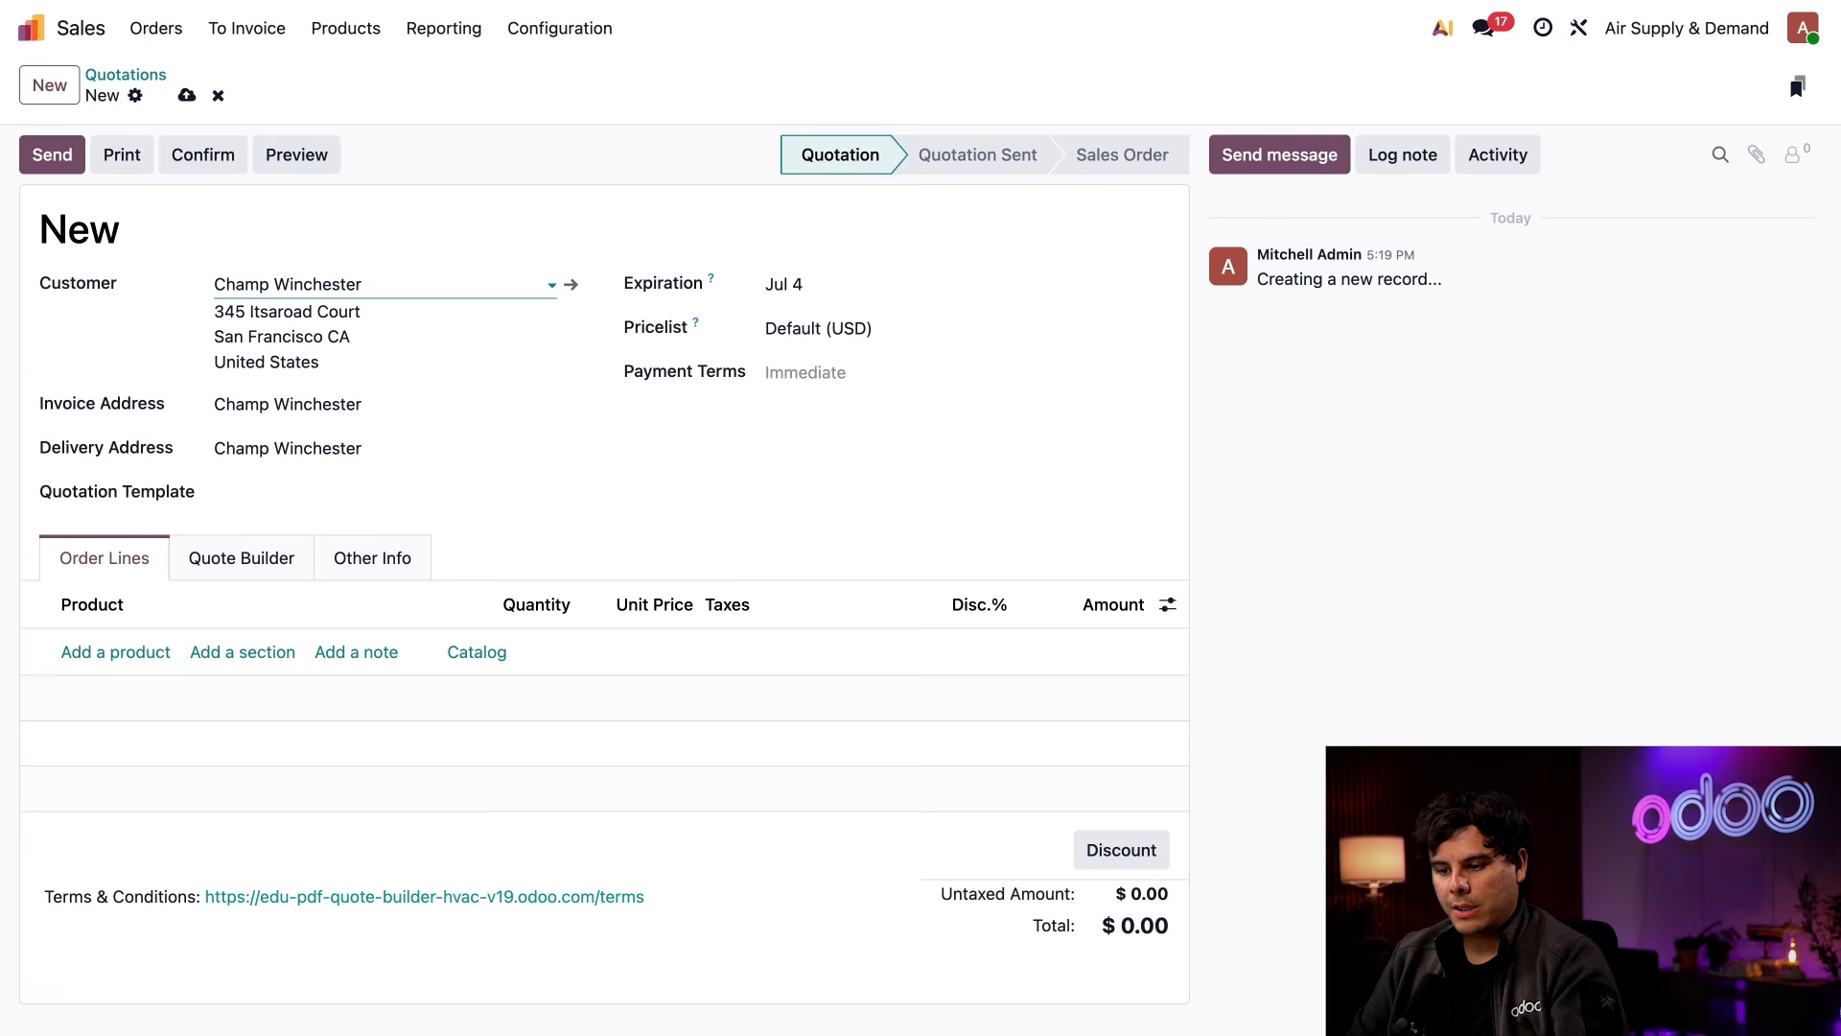
# Set the quotation template to AC Installation
pyautogui.click(253, 492)
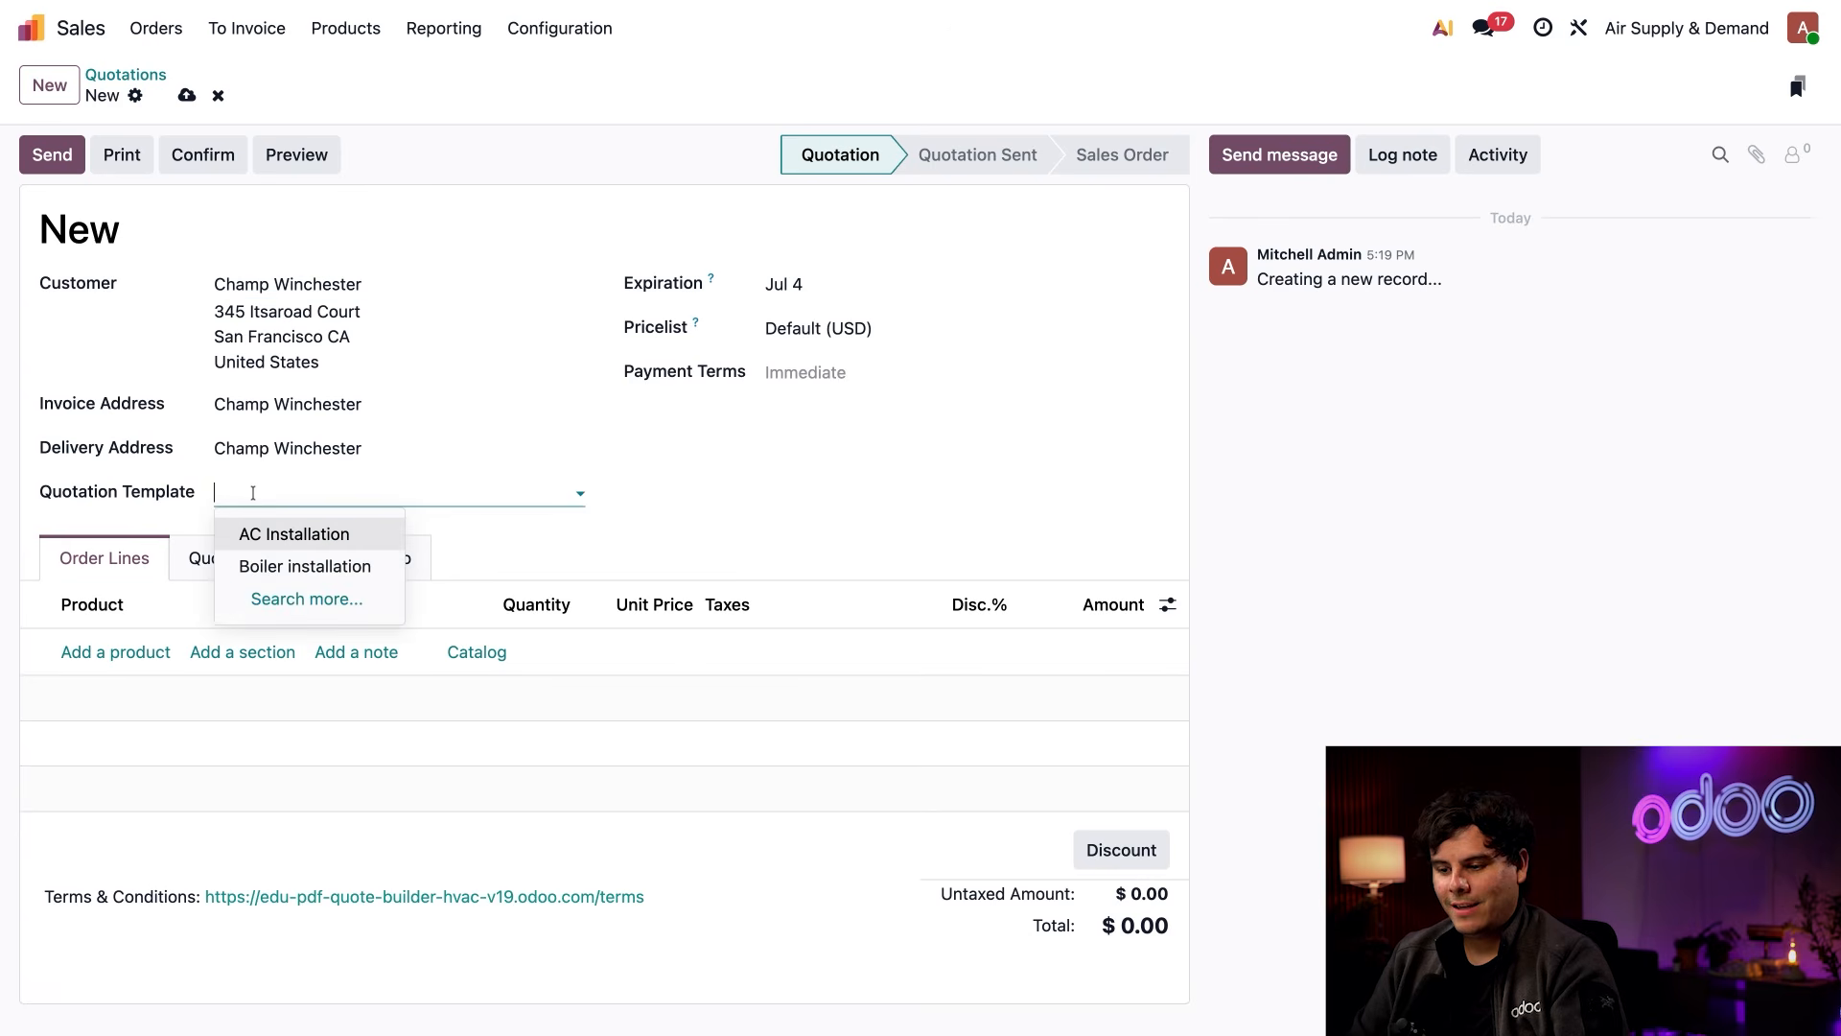
pyautogui.click(265, 535)
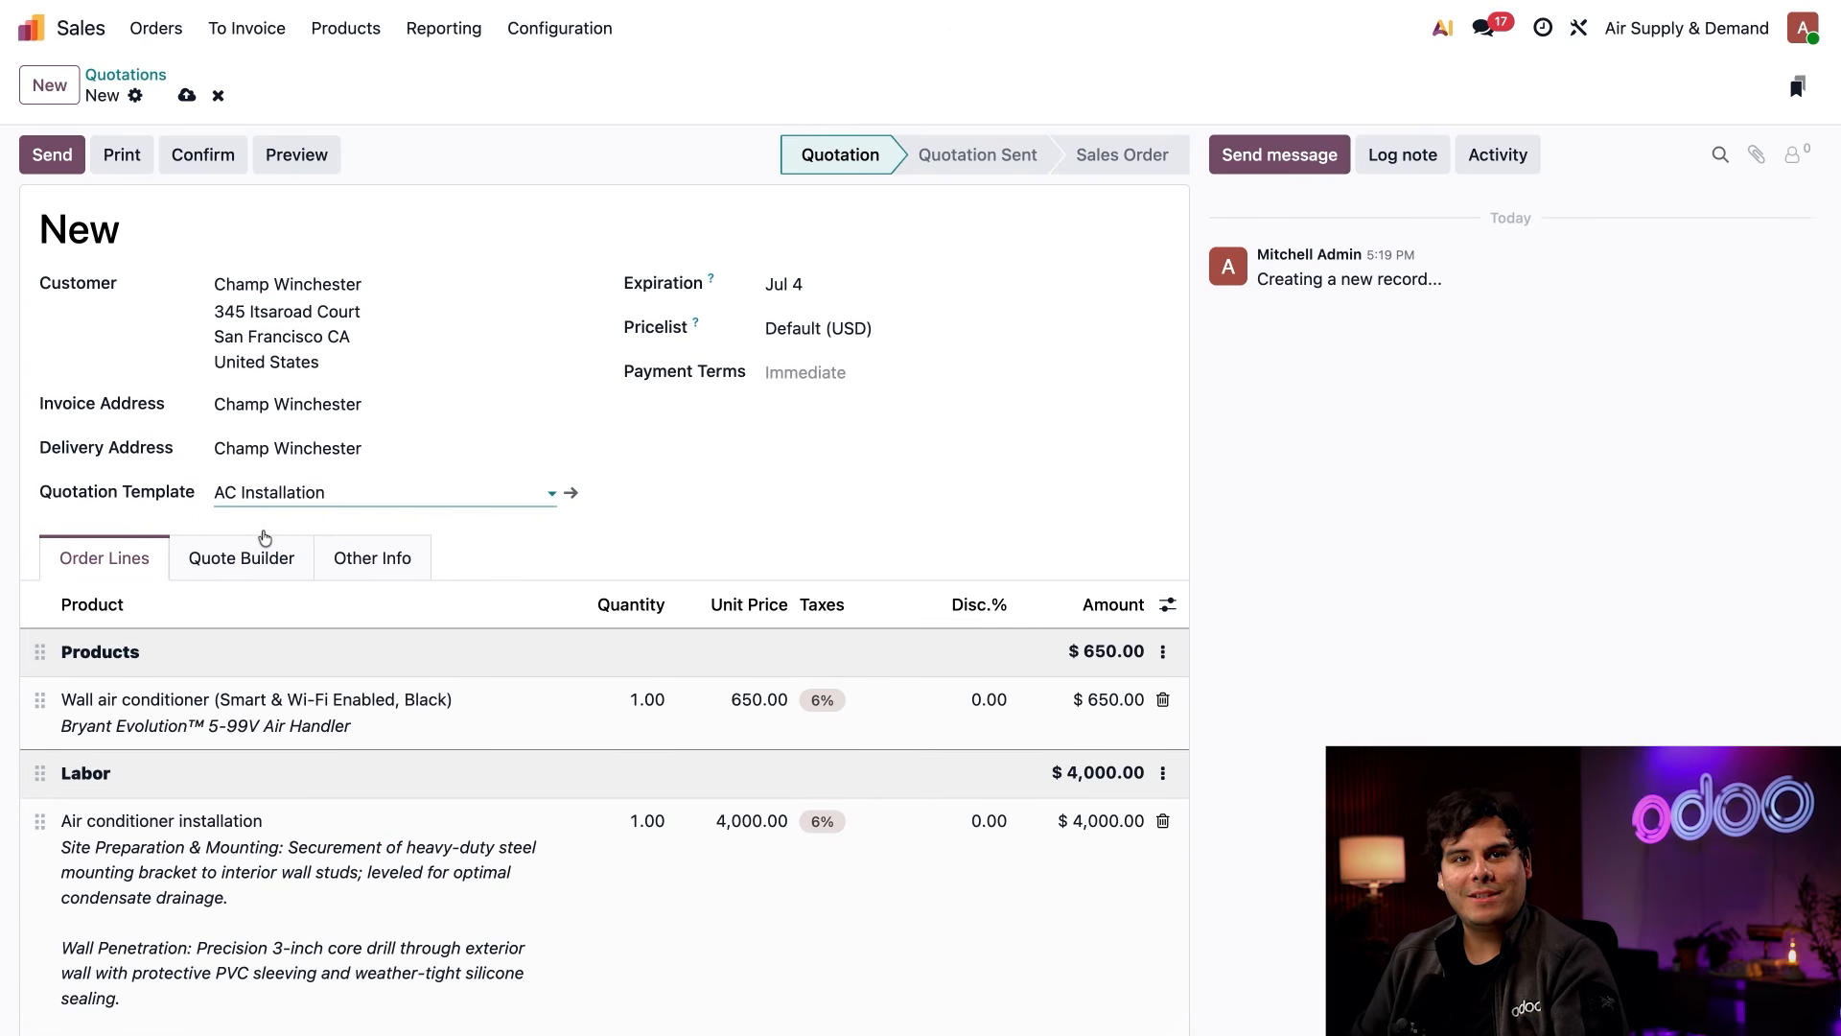
pyautogui.scroll(-2, 554, 585)
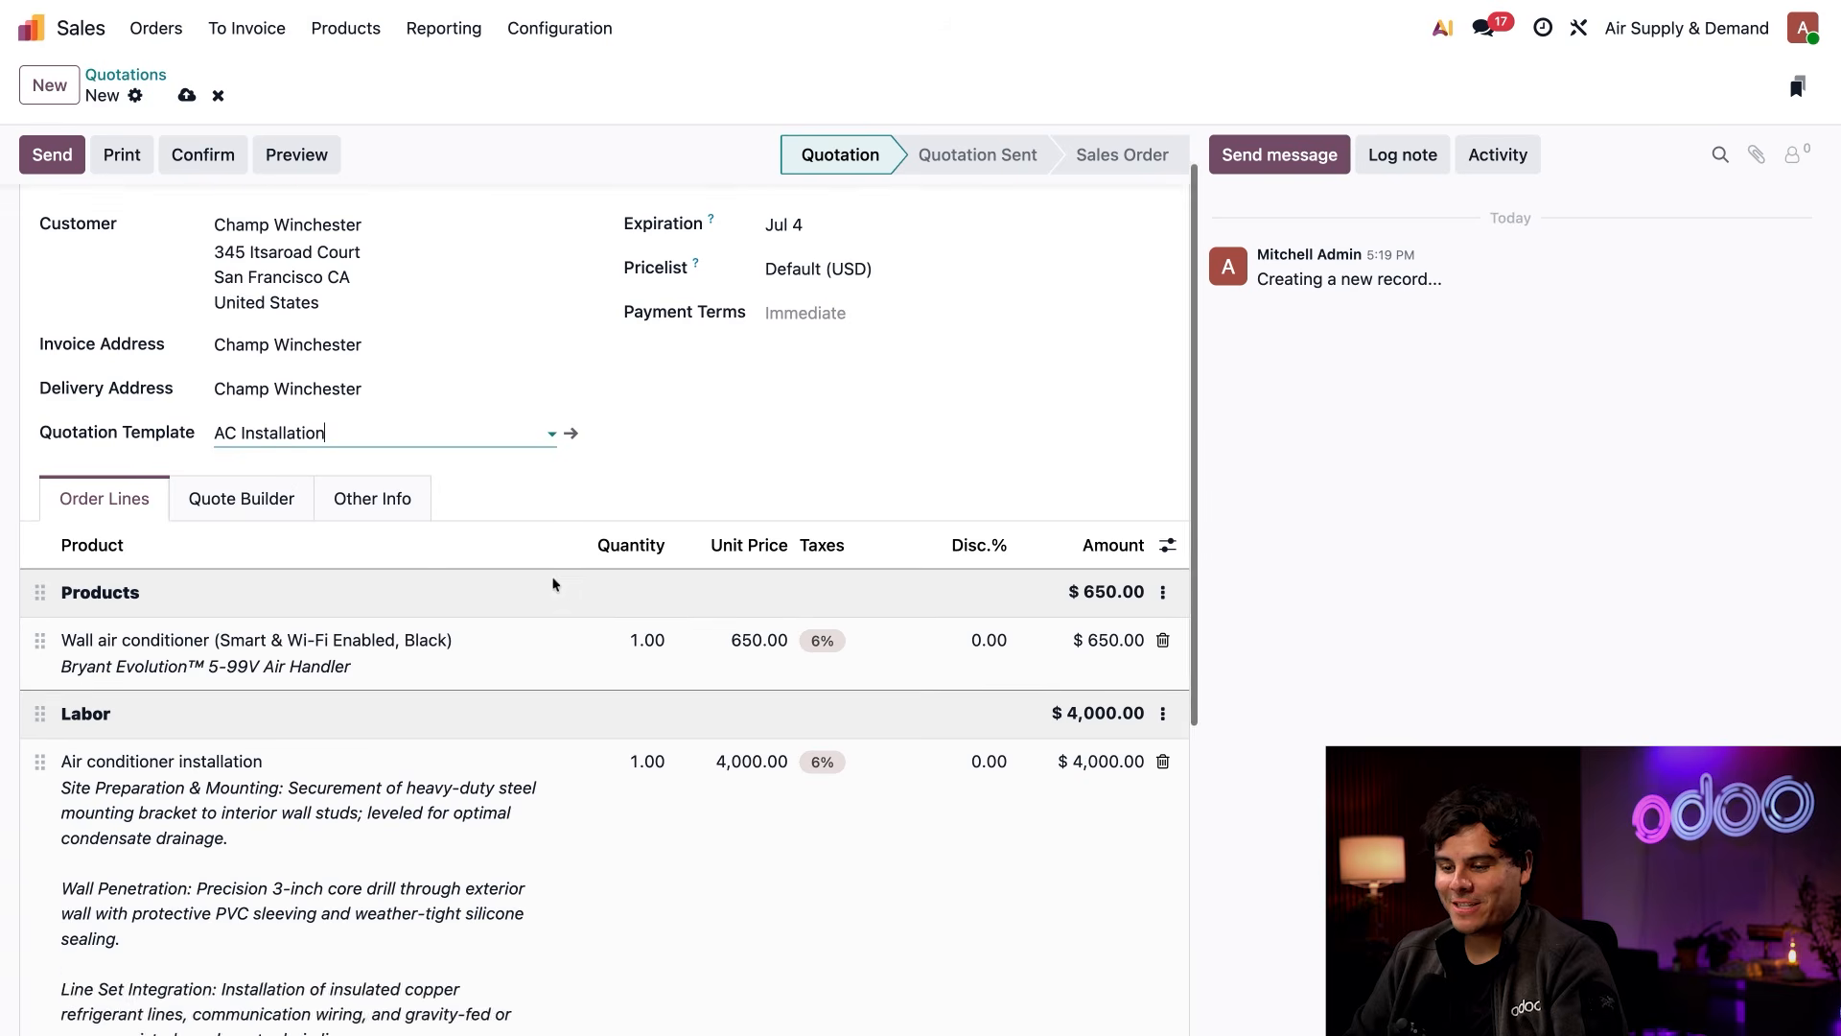
pyautogui.scroll(-2, 554, 583)
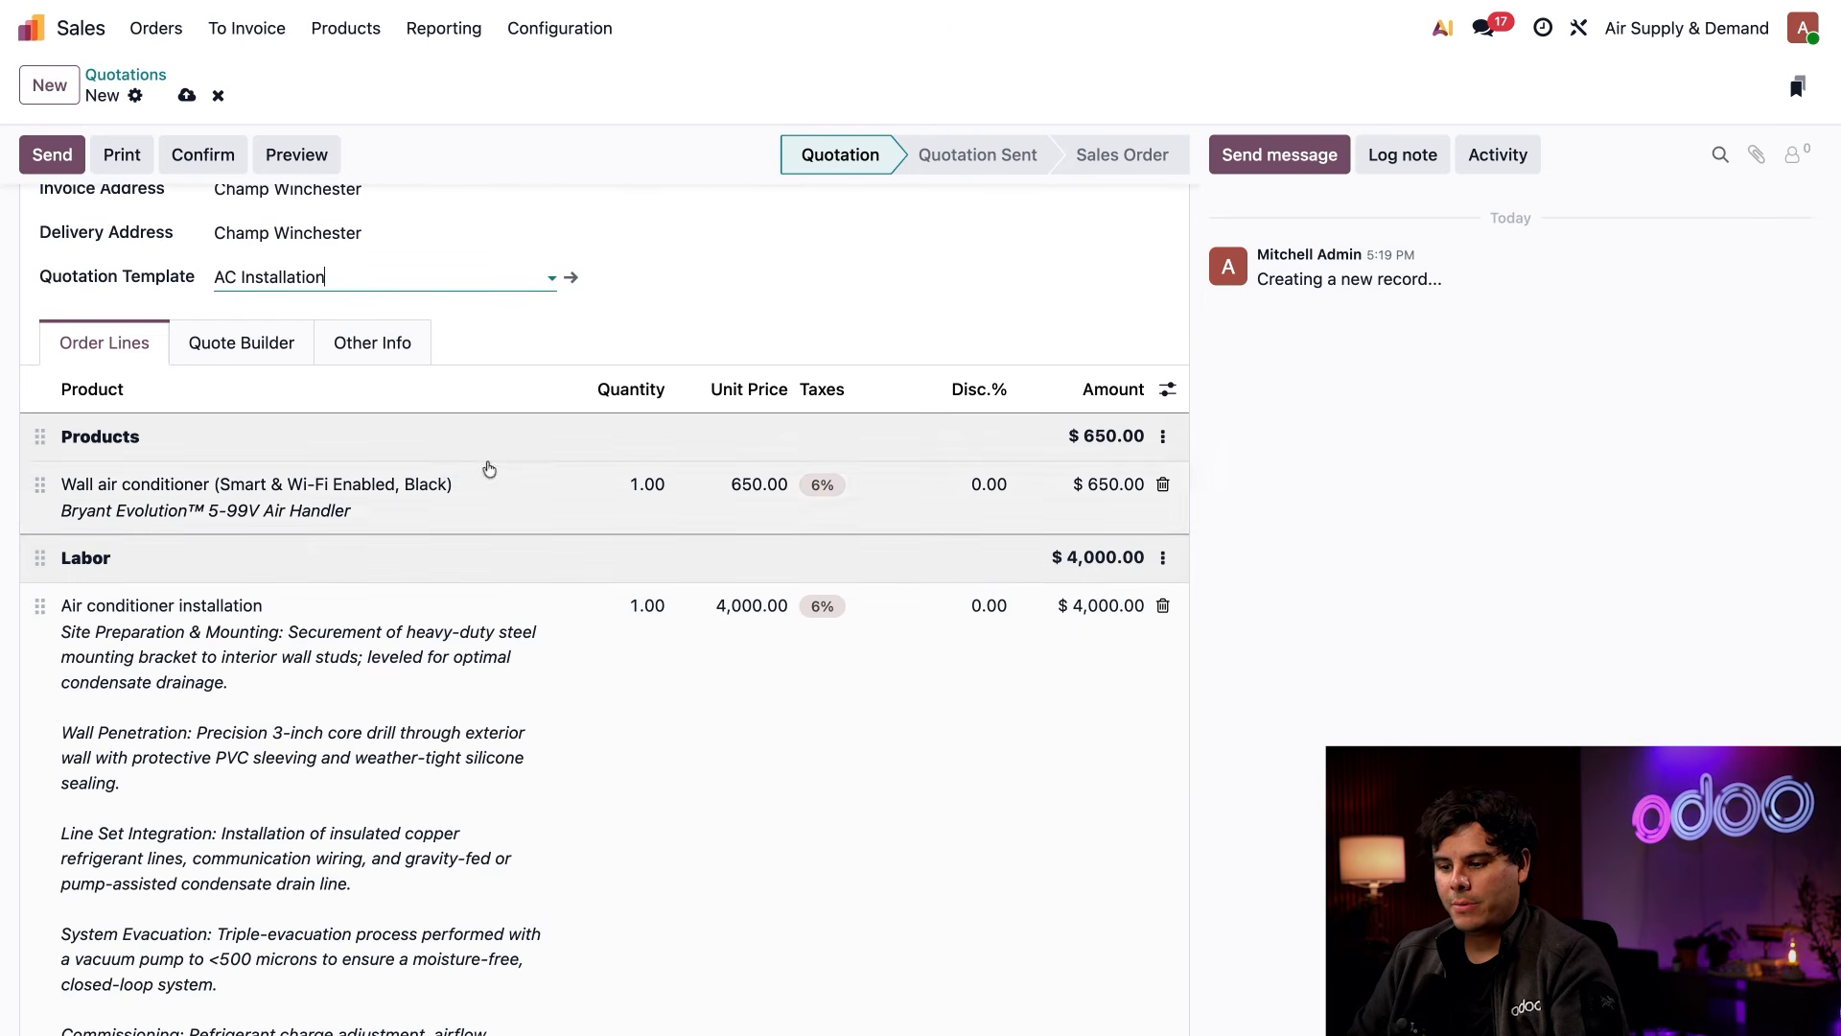
# In the quote builder, include HVAC header.pdf, AC product info and warranty-wifi (1), HVAC about us.pdf and AC Installation Guide.pdf
pyautogui.click(275, 346)
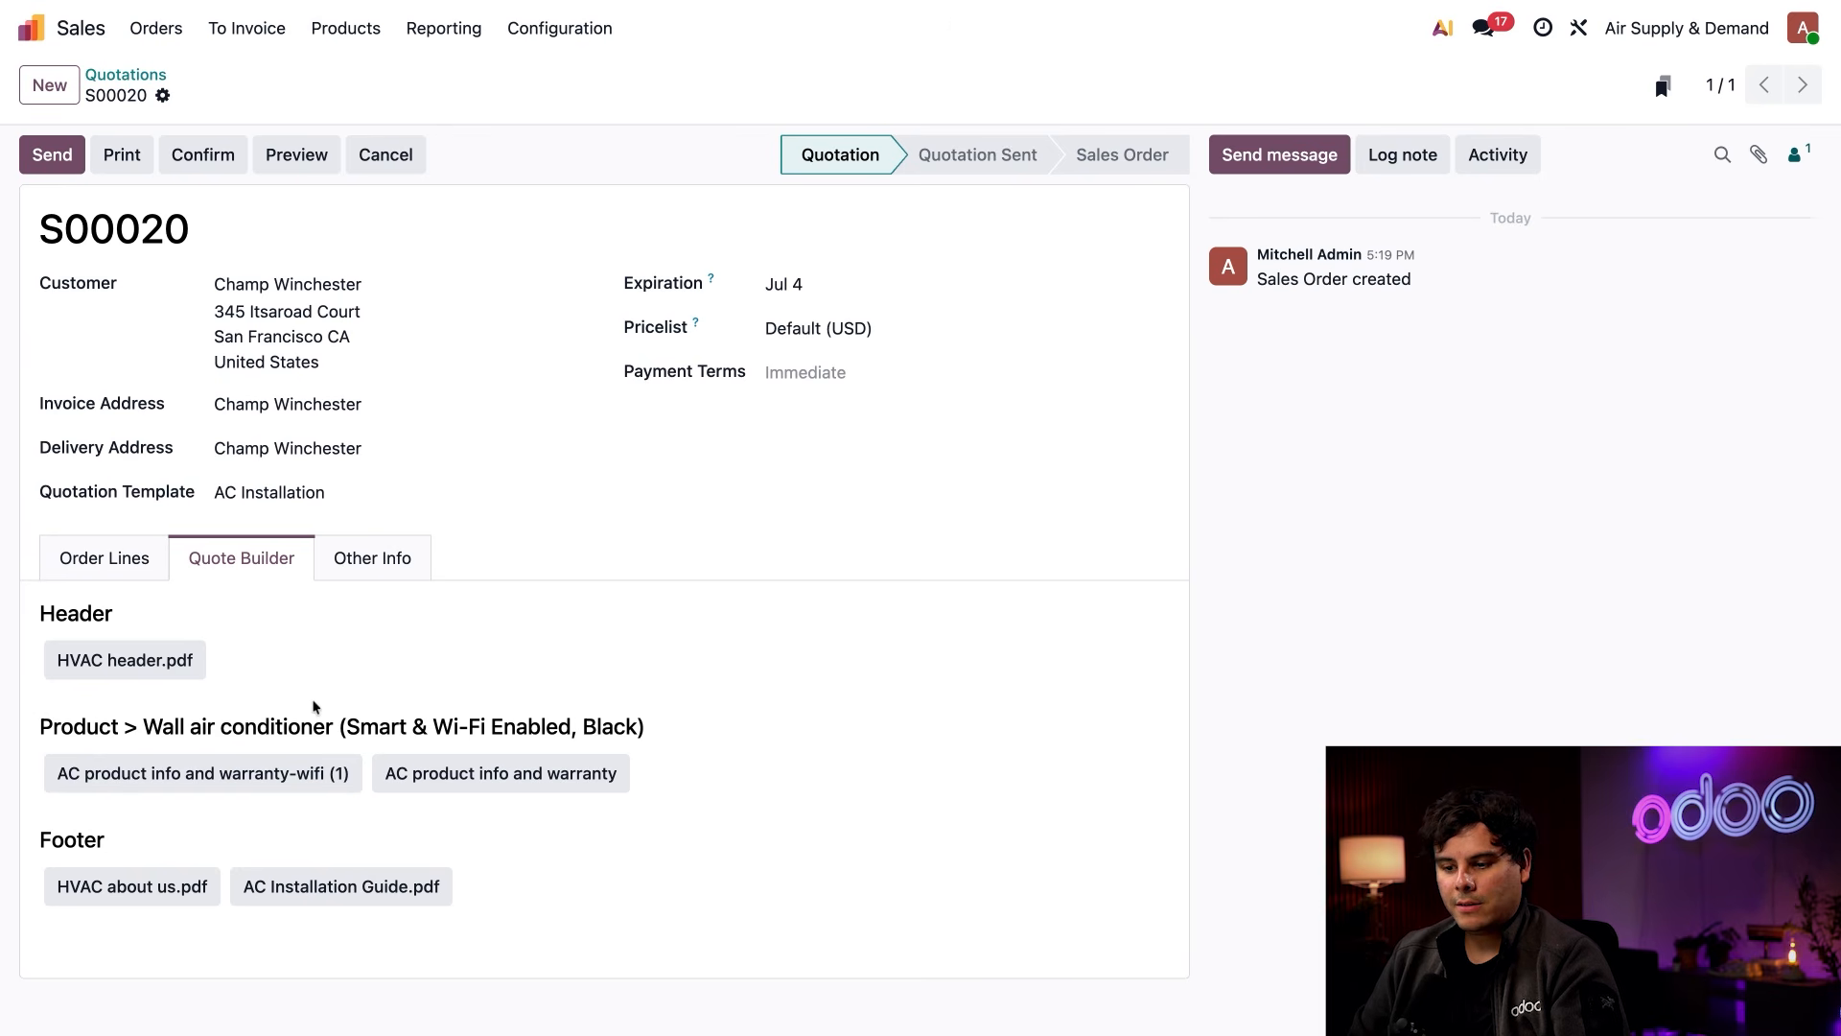
pyautogui.click(165, 658)
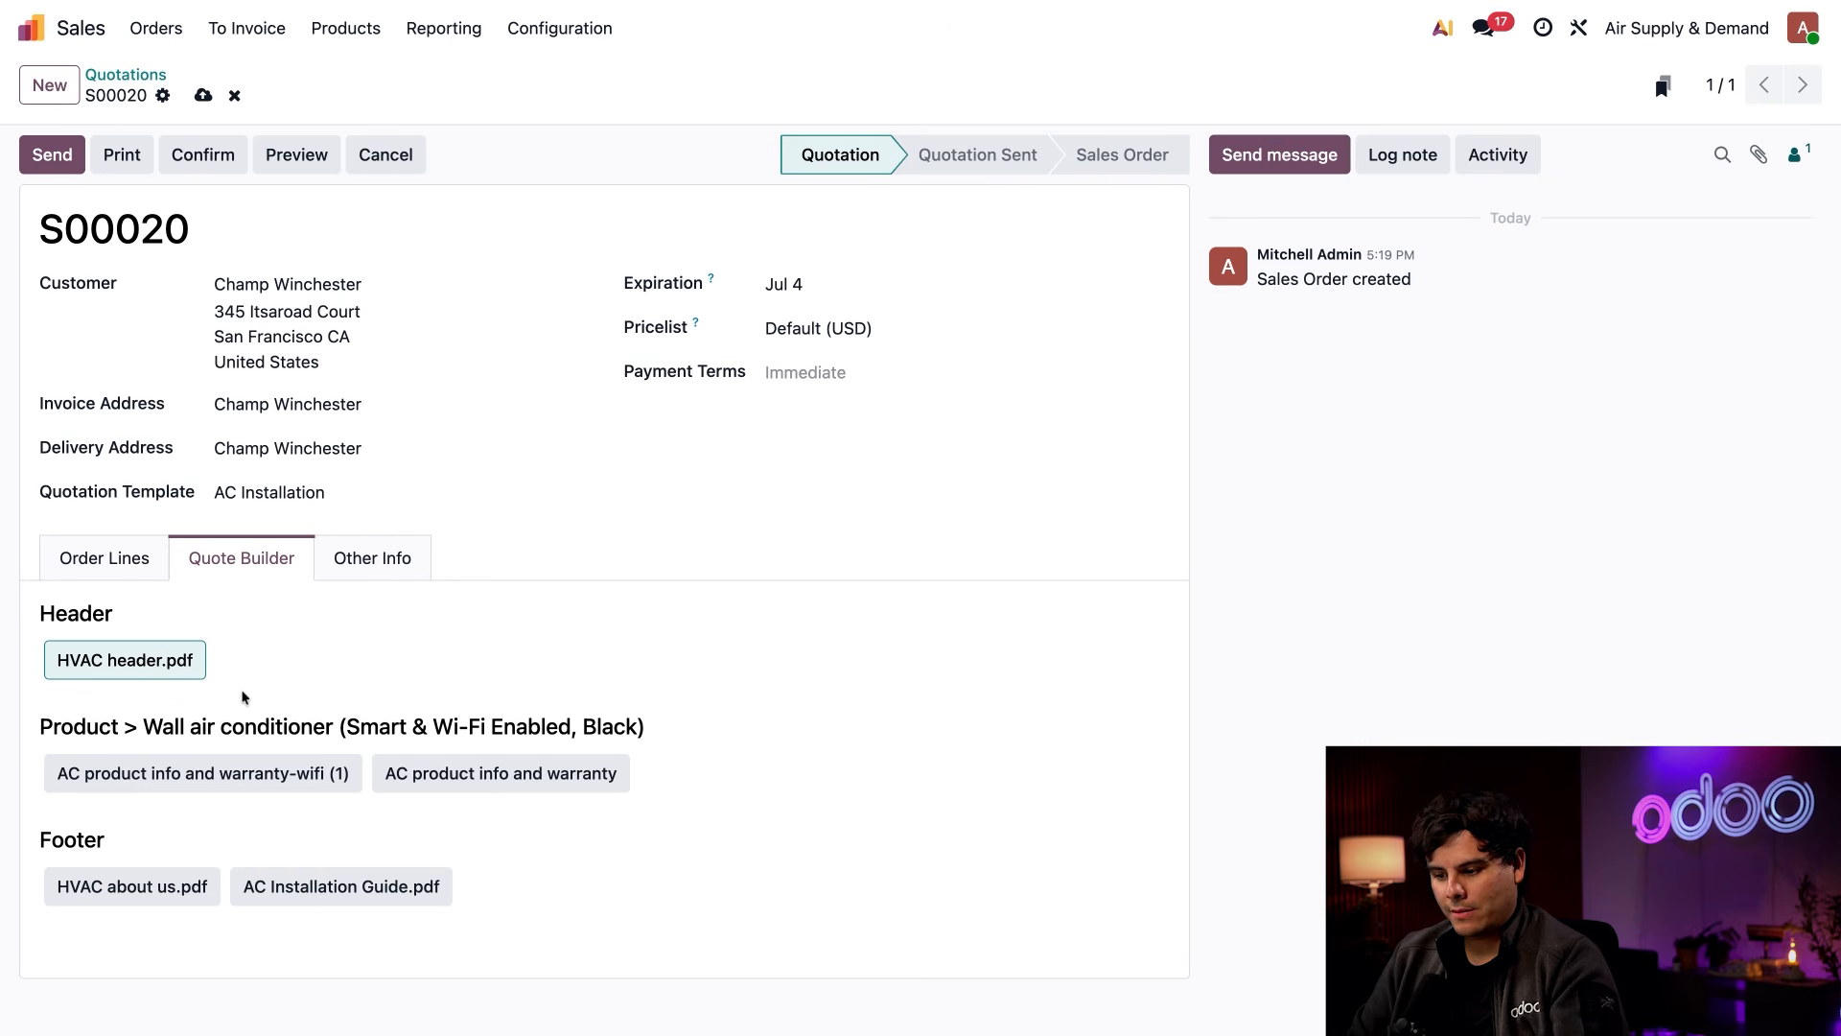
pyautogui.click(301, 778)
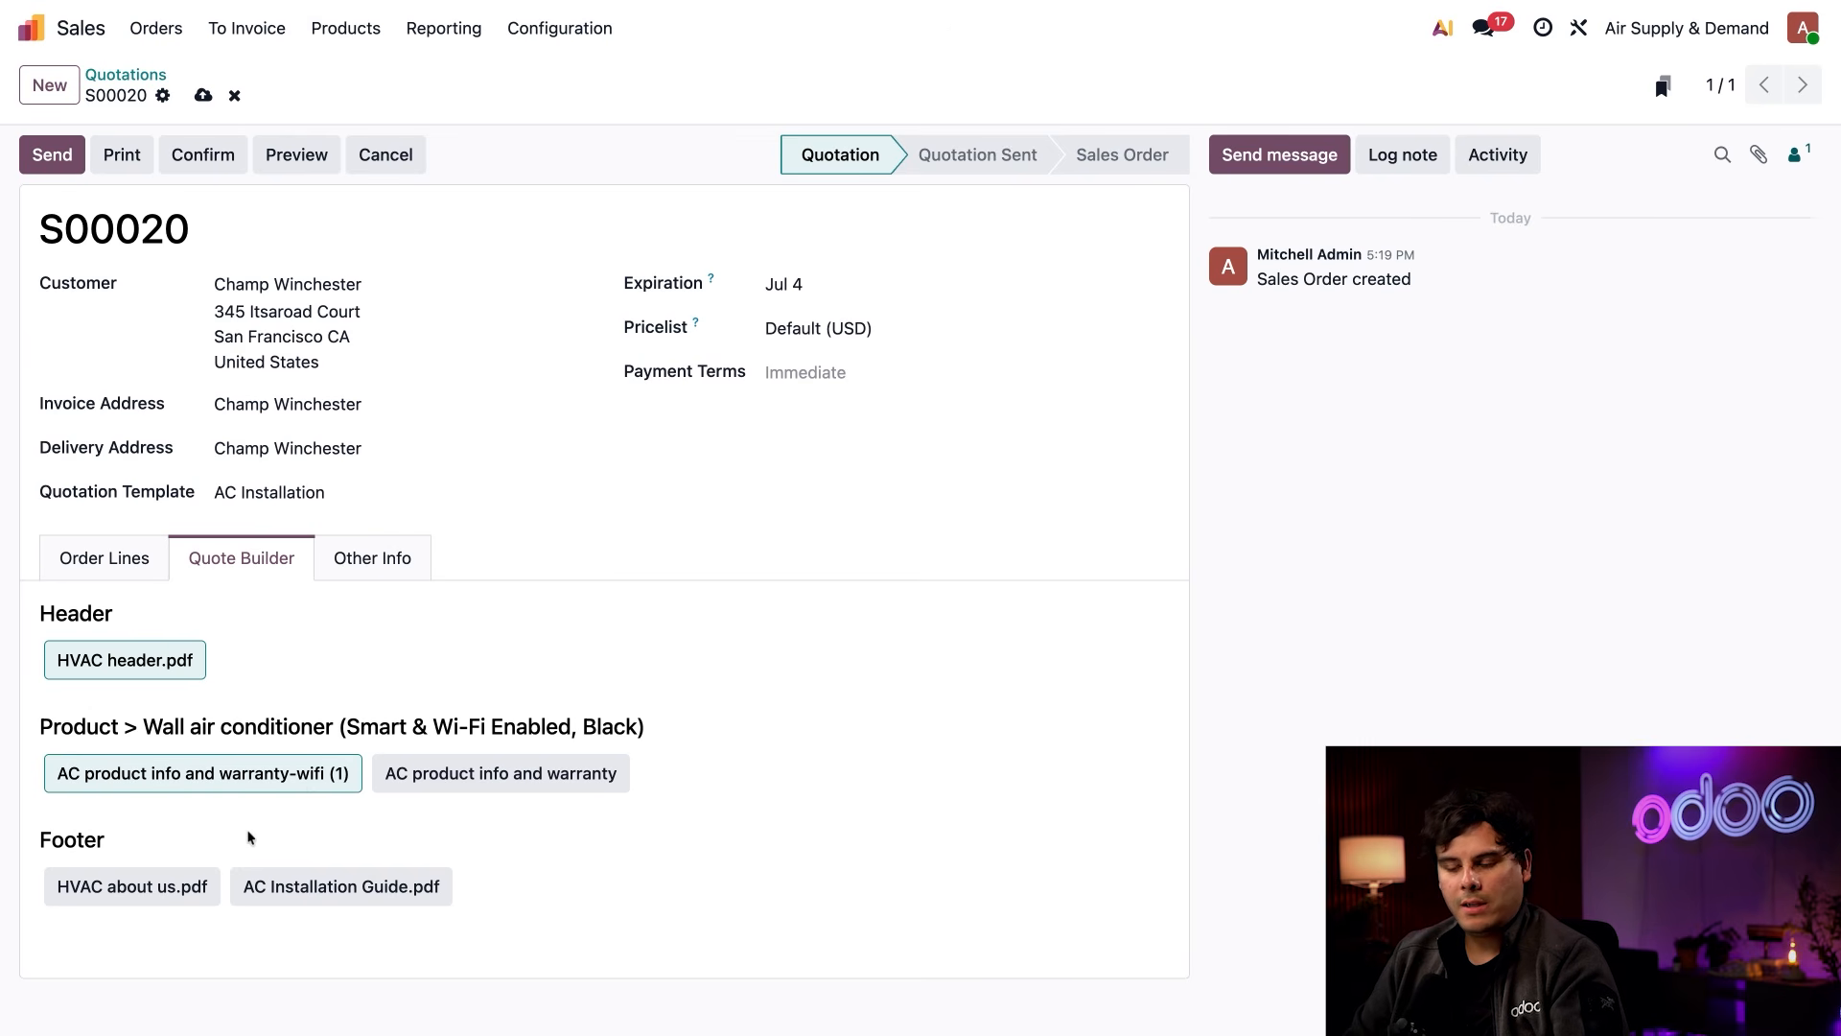
pyautogui.click(162, 900)
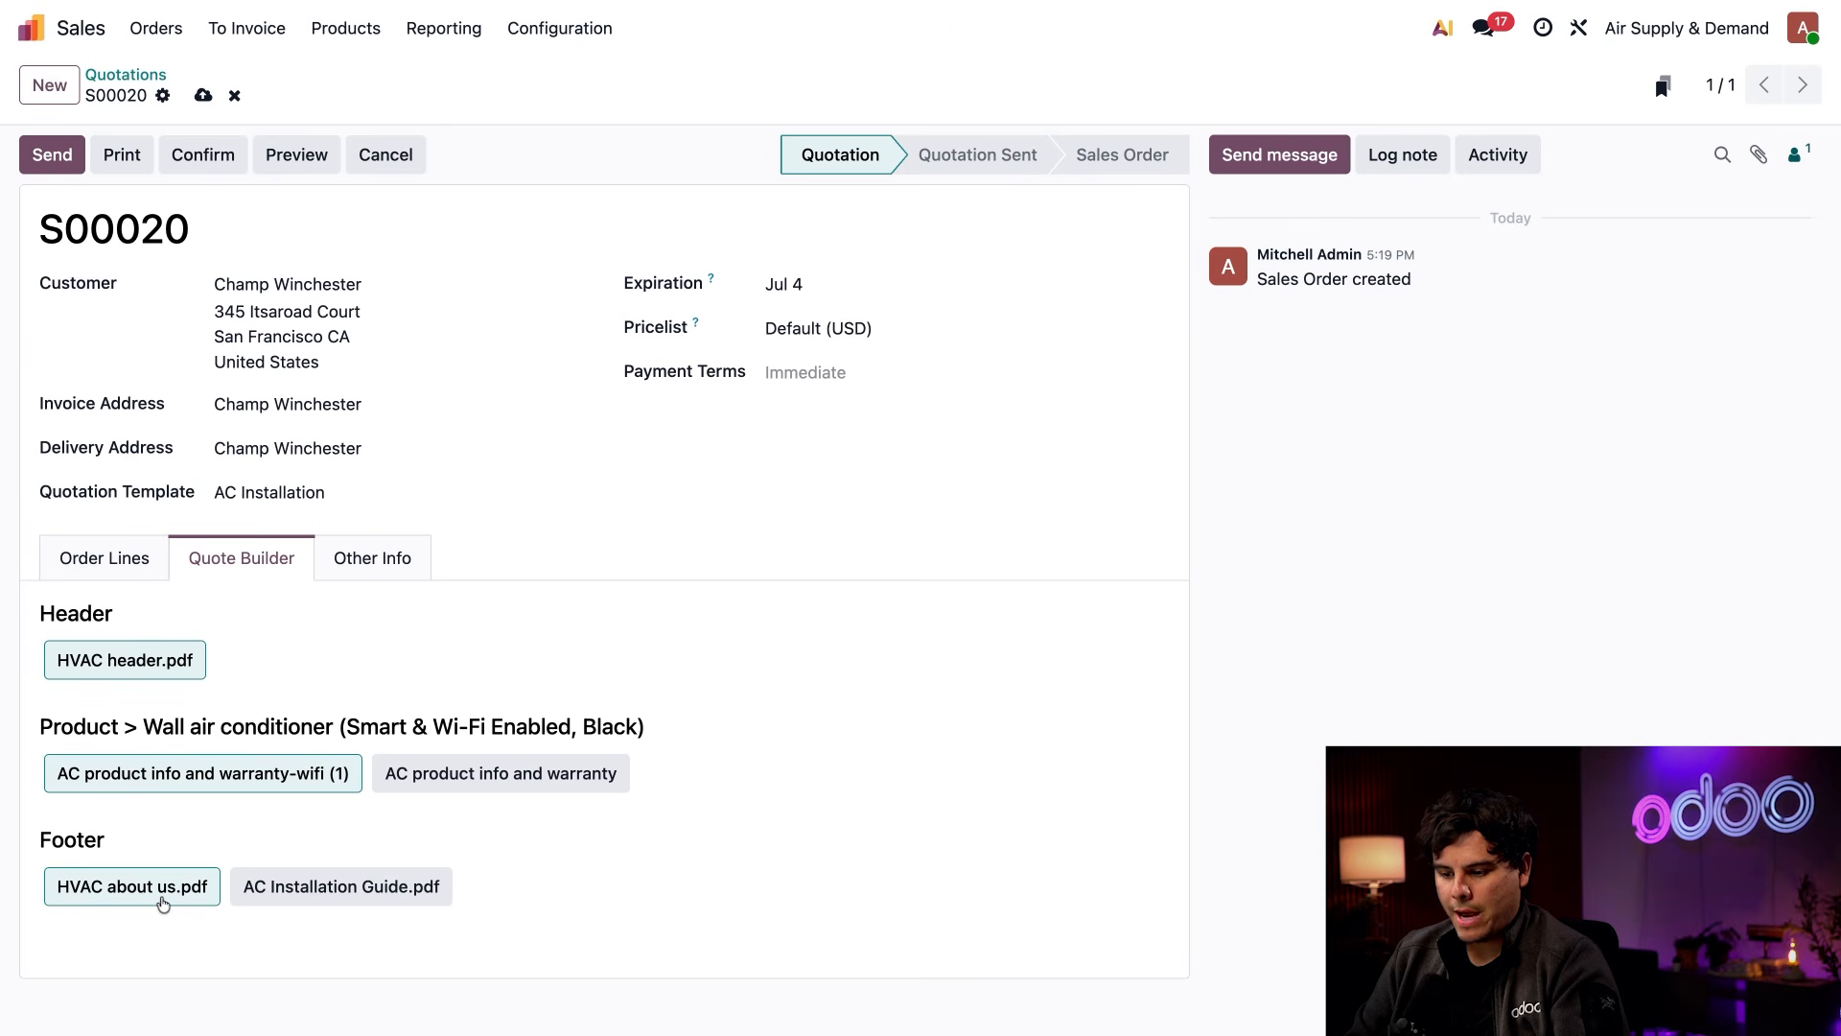
pyautogui.click(327, 892)
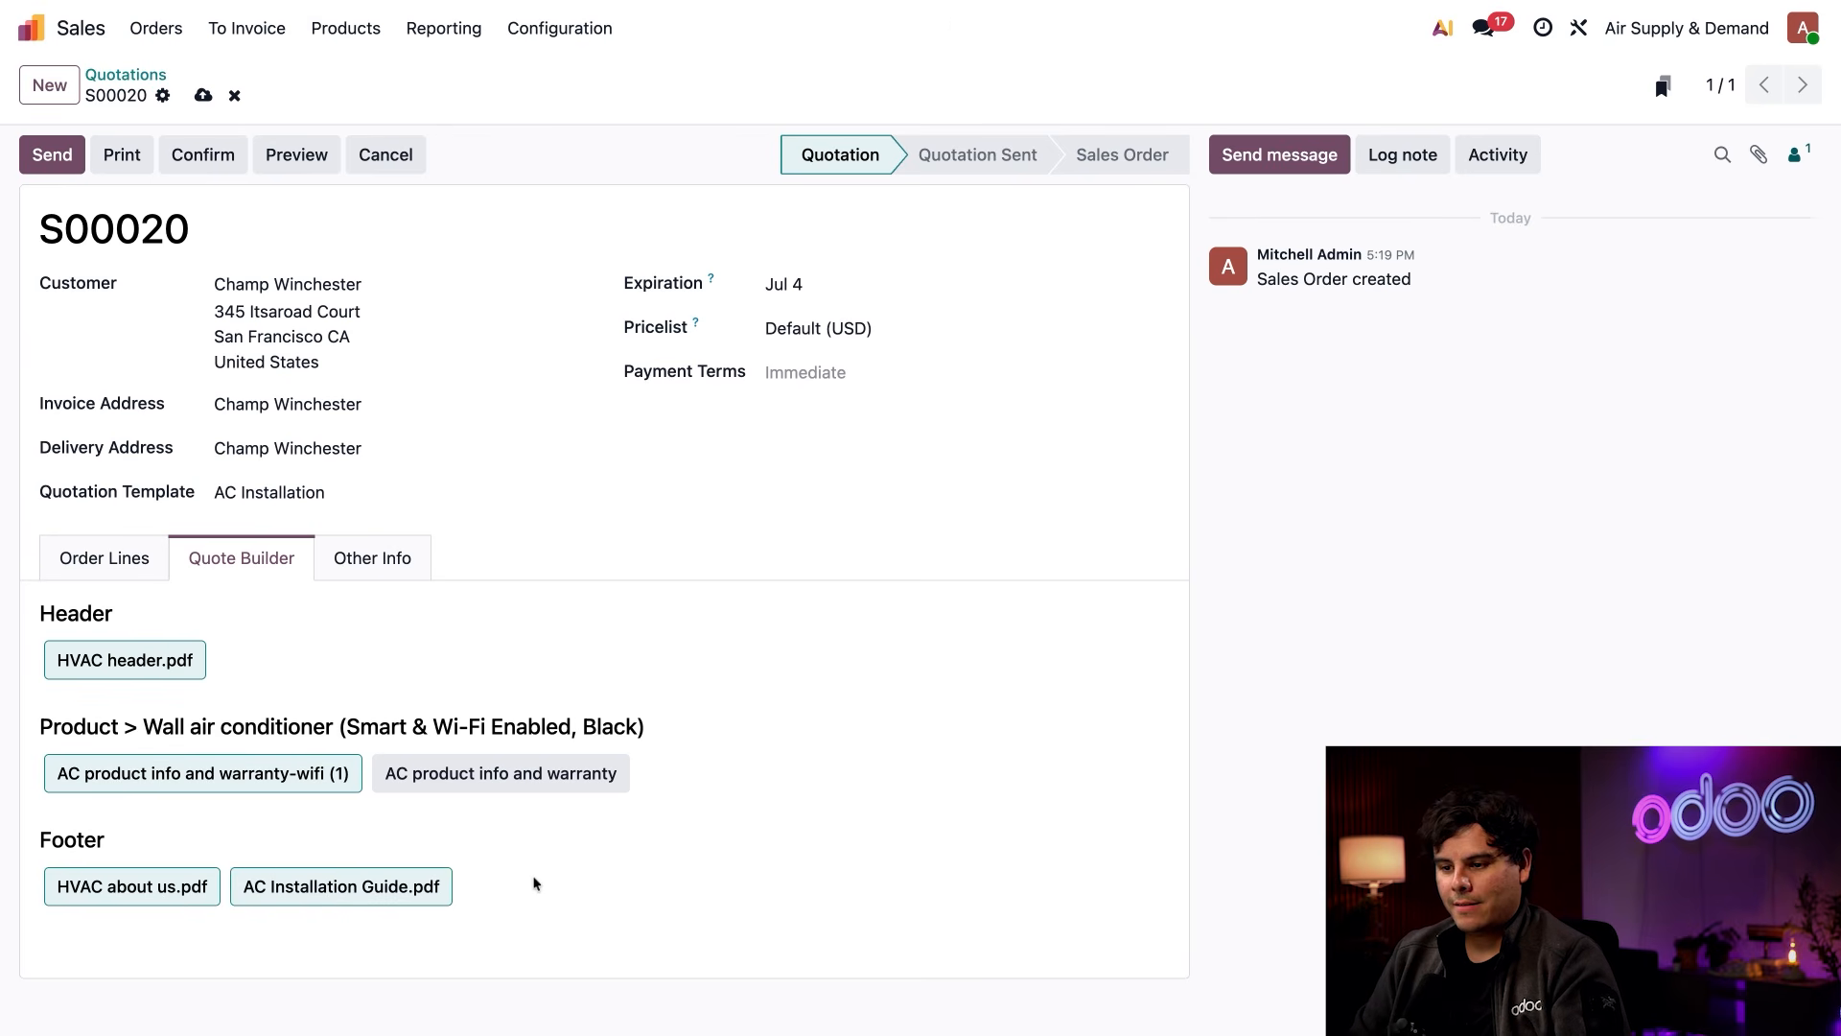
# Send the quotation to the customer by email with its PDF attached
pyautogui.click(53, 170)
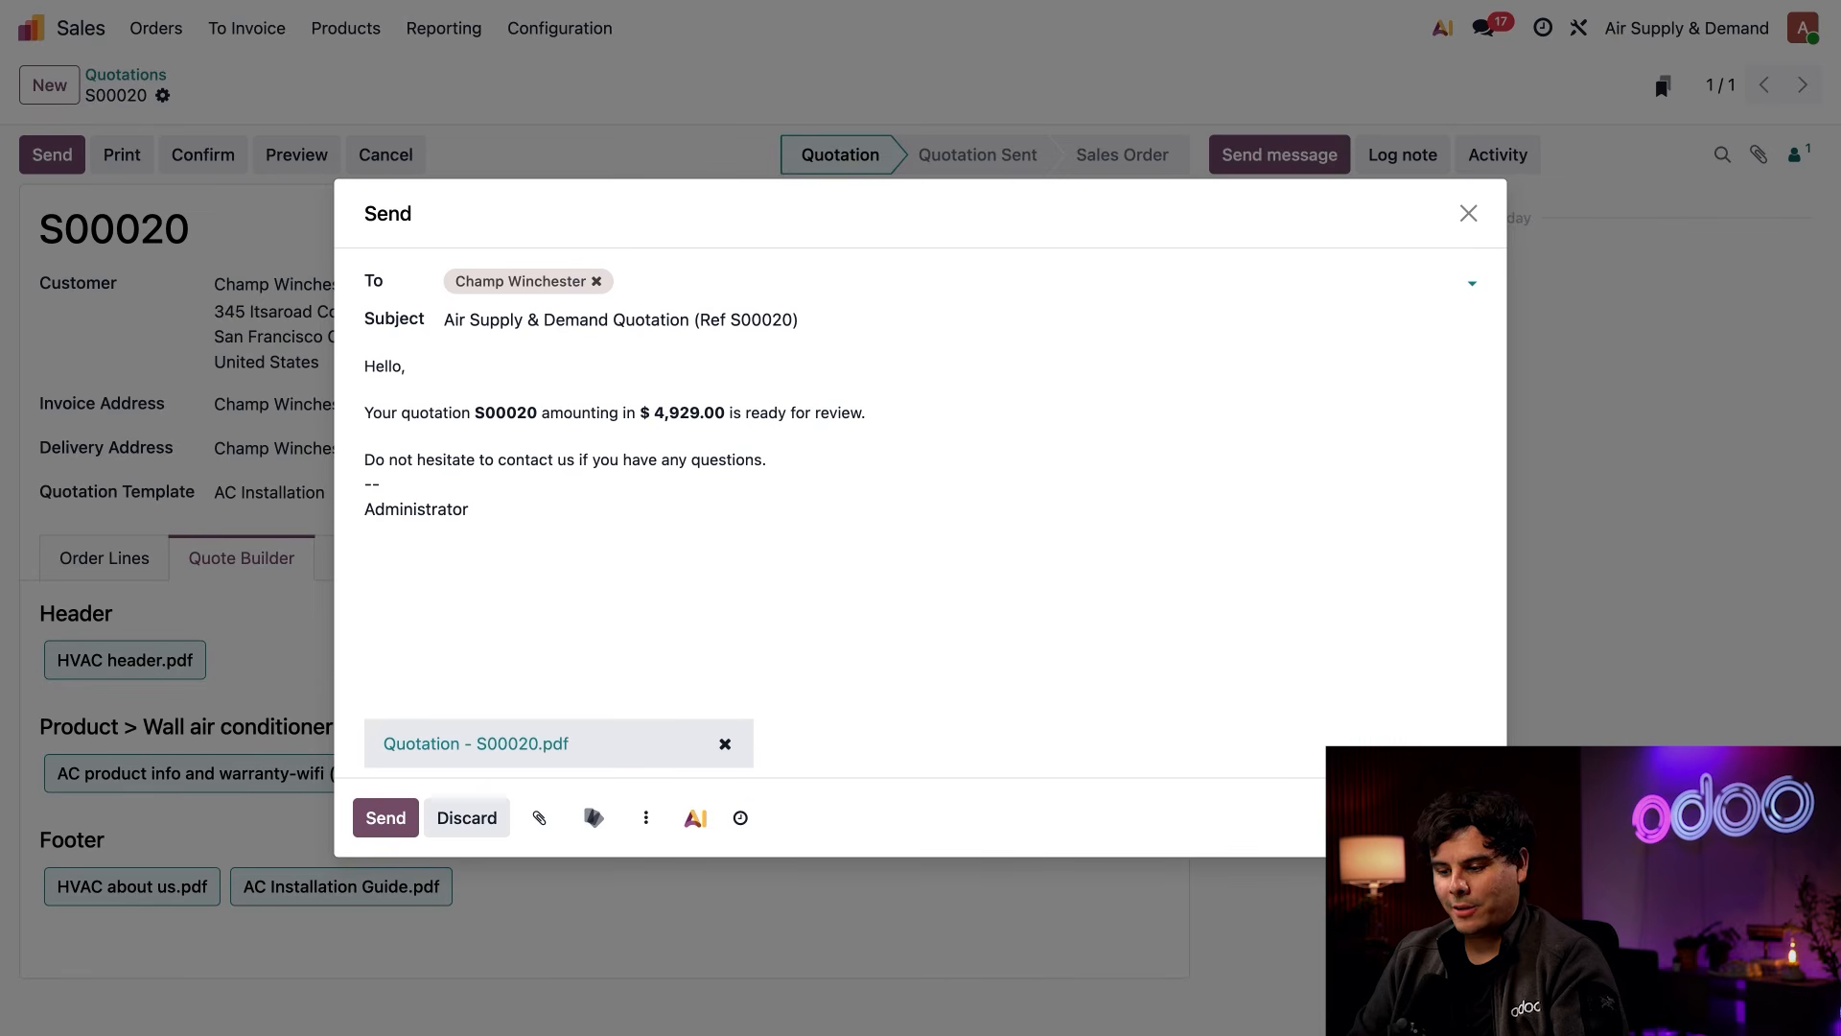
pyautogui.click(384, 802)
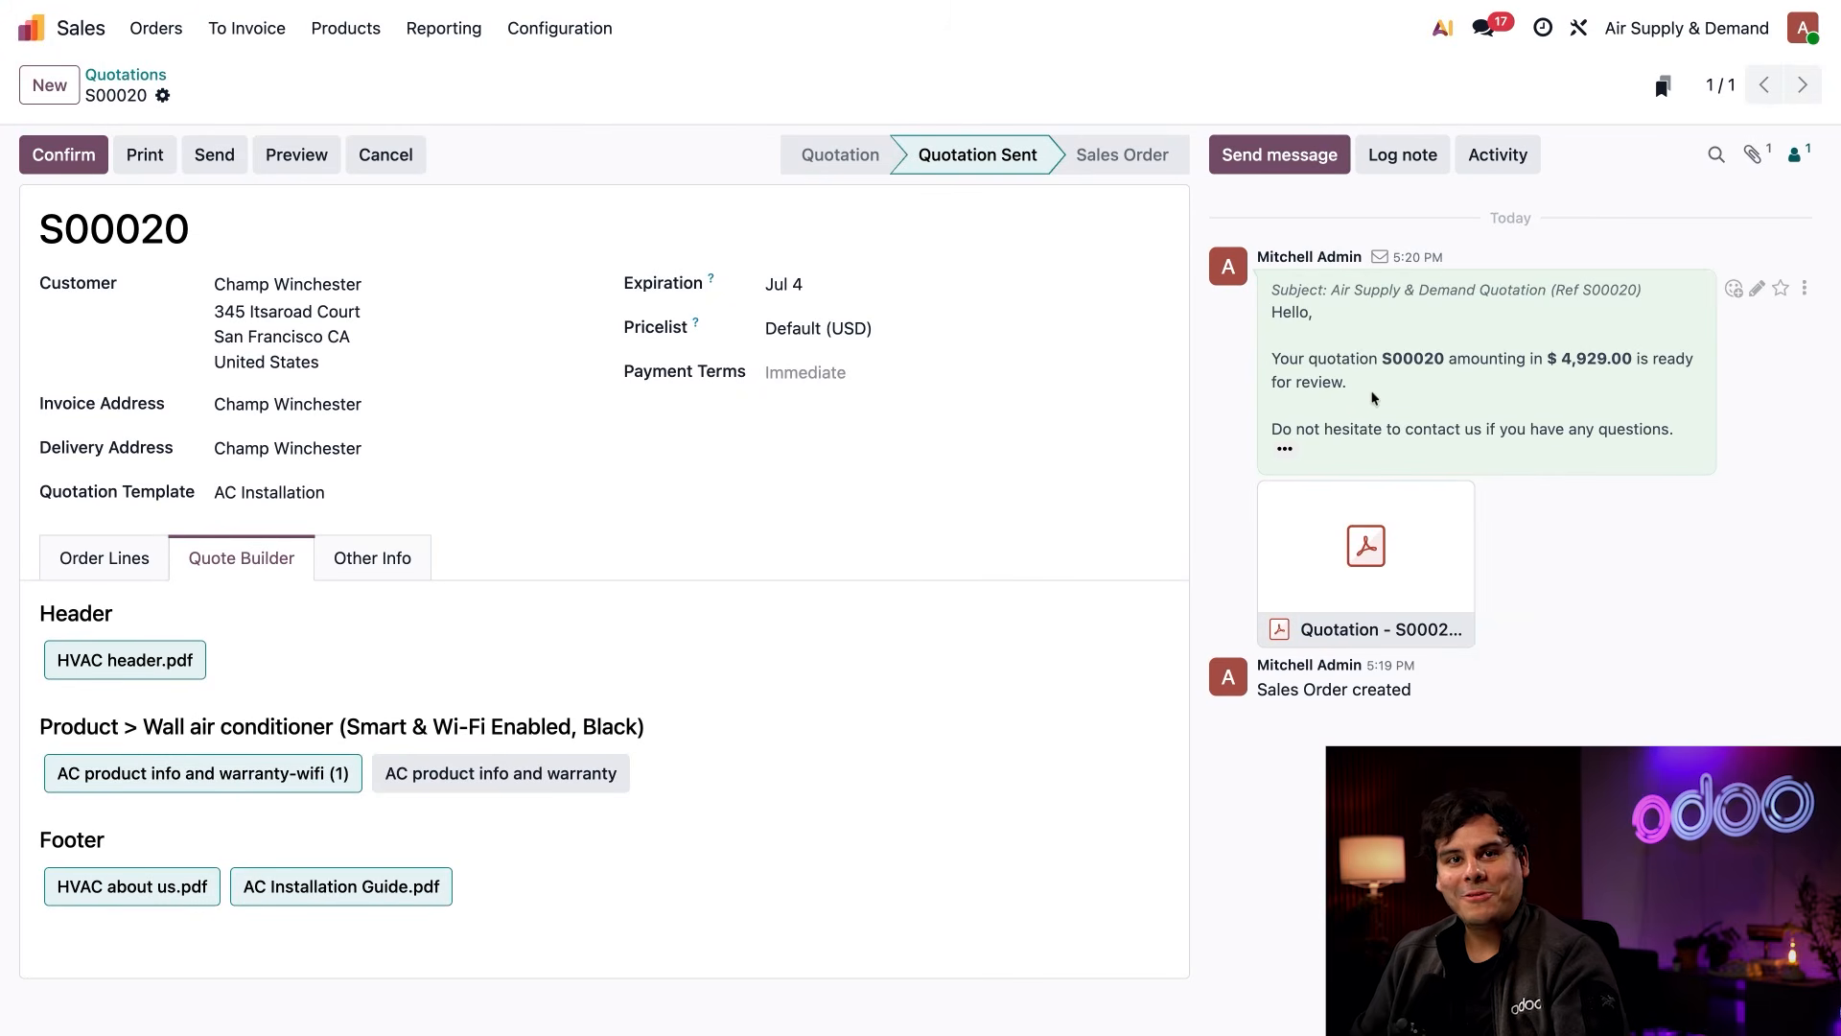
# Open the sent quotation PDF attachment and page through its contents, then close it
pyautogui.click(1364, 489)
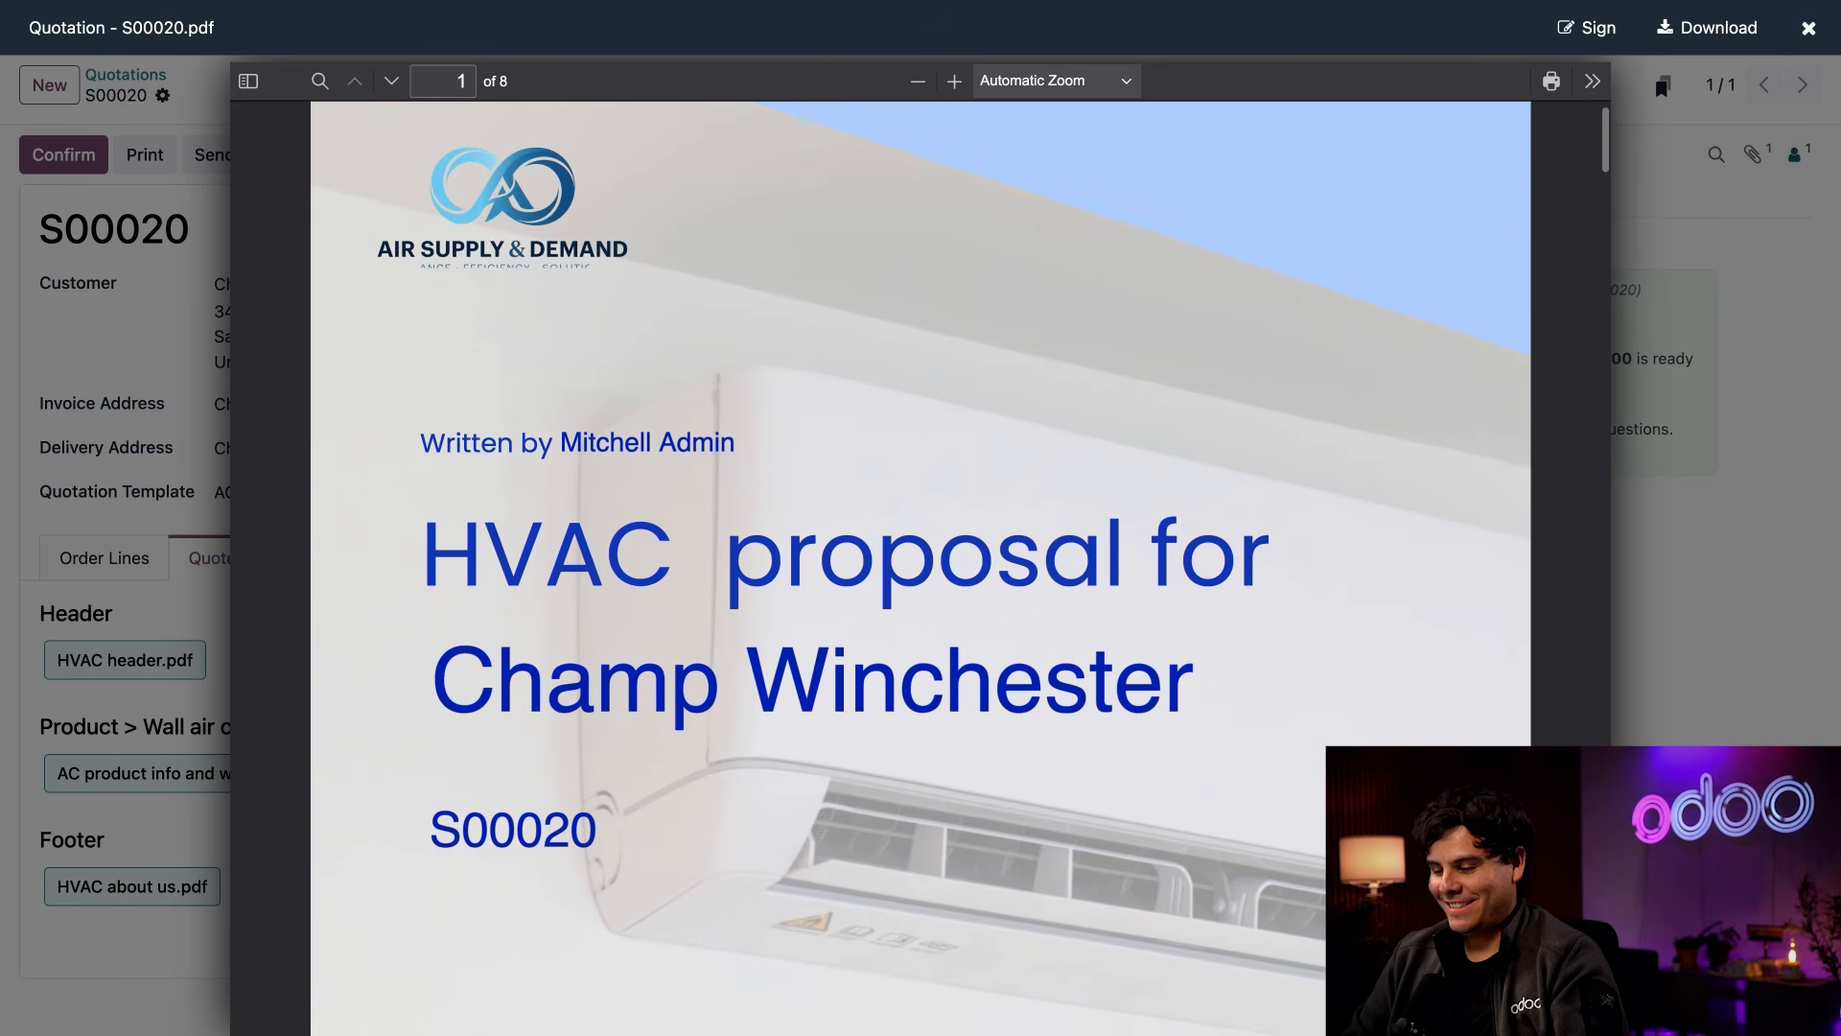
pyautogui.scroll(-4, 921, 566)
pyautogui.scroll(-20, 920, 566)
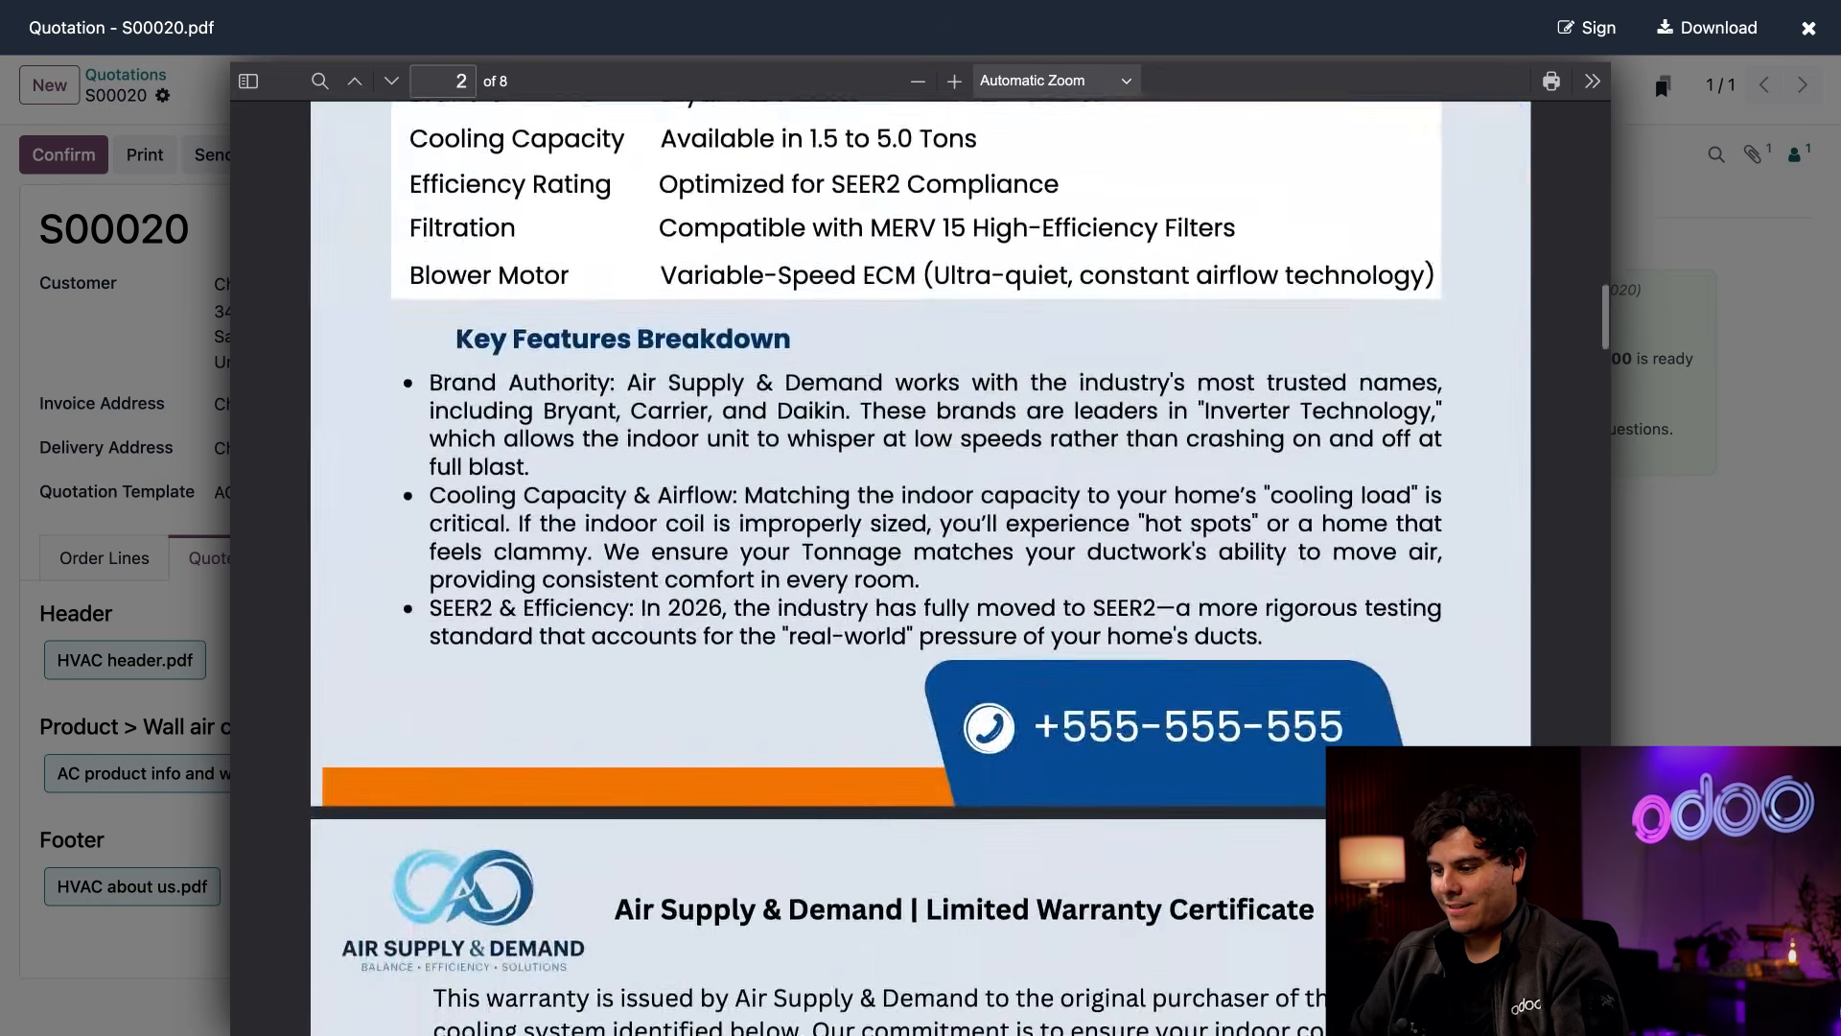
pyautogui.scroll(-15, 921, 566)
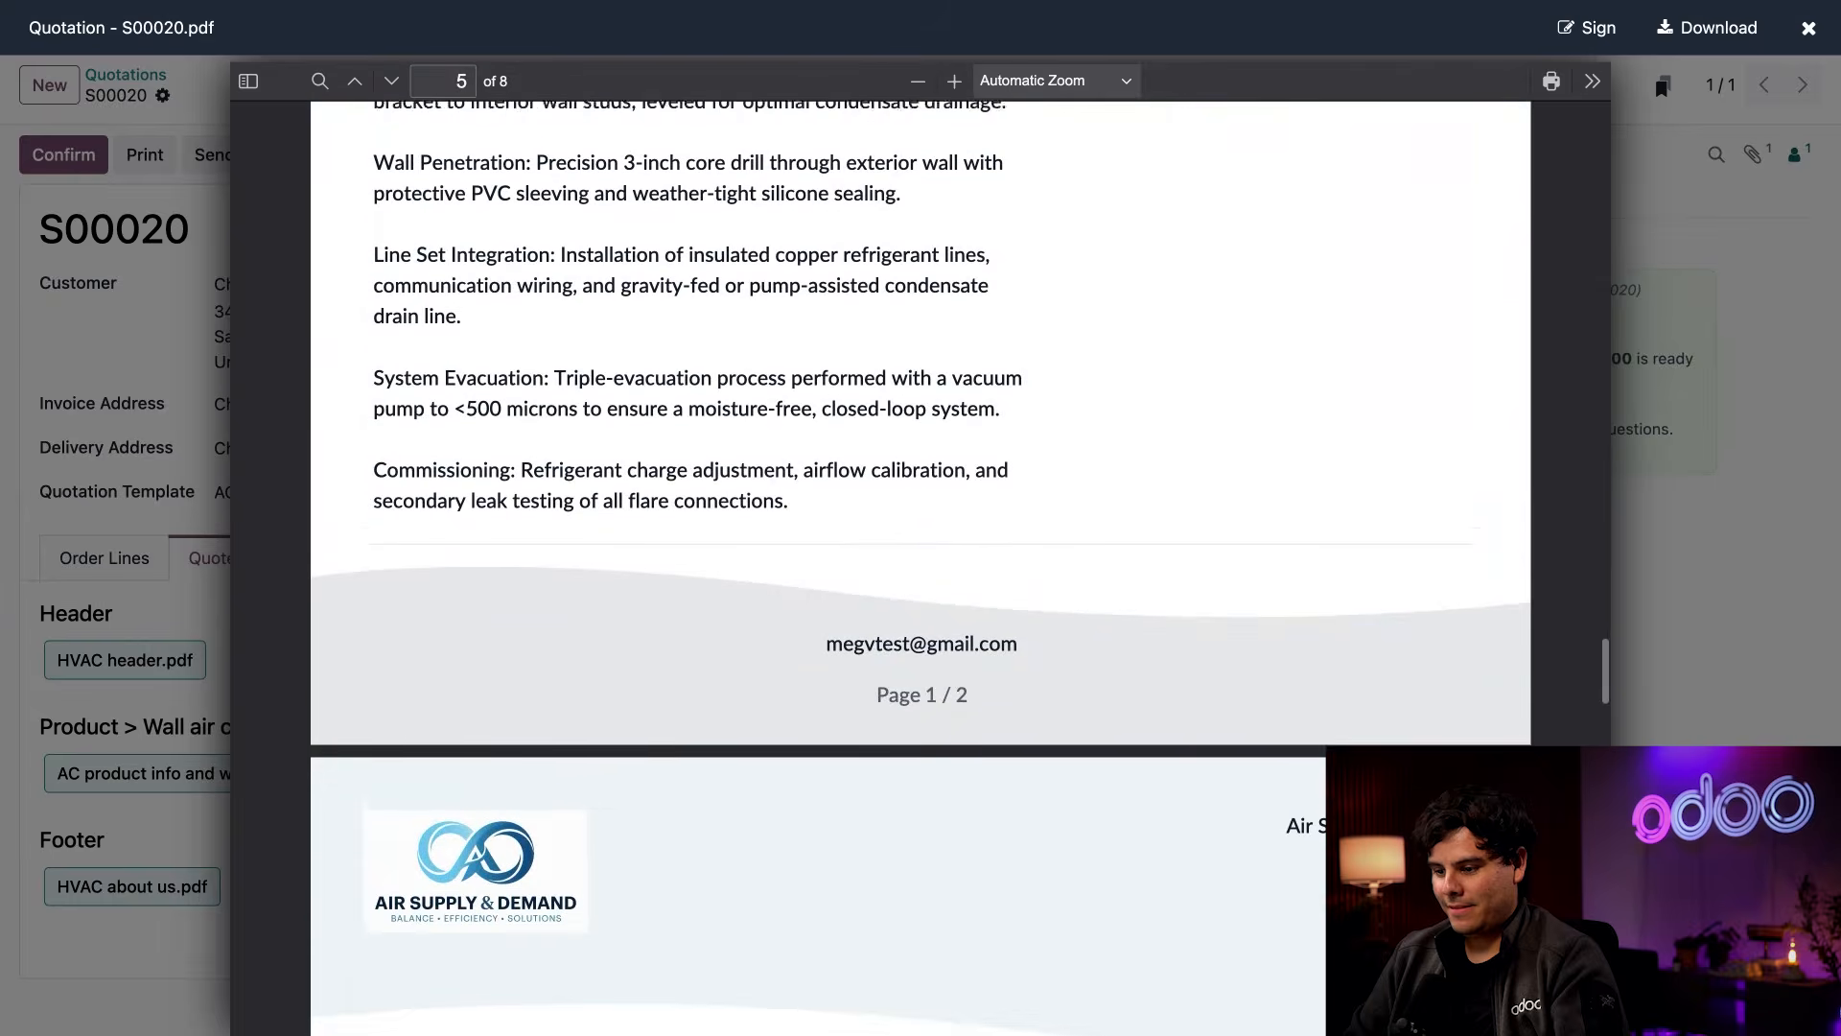
pyautogui.scroll(6, 921, 566)
pyautogui.scroll(-20, 920, 566)
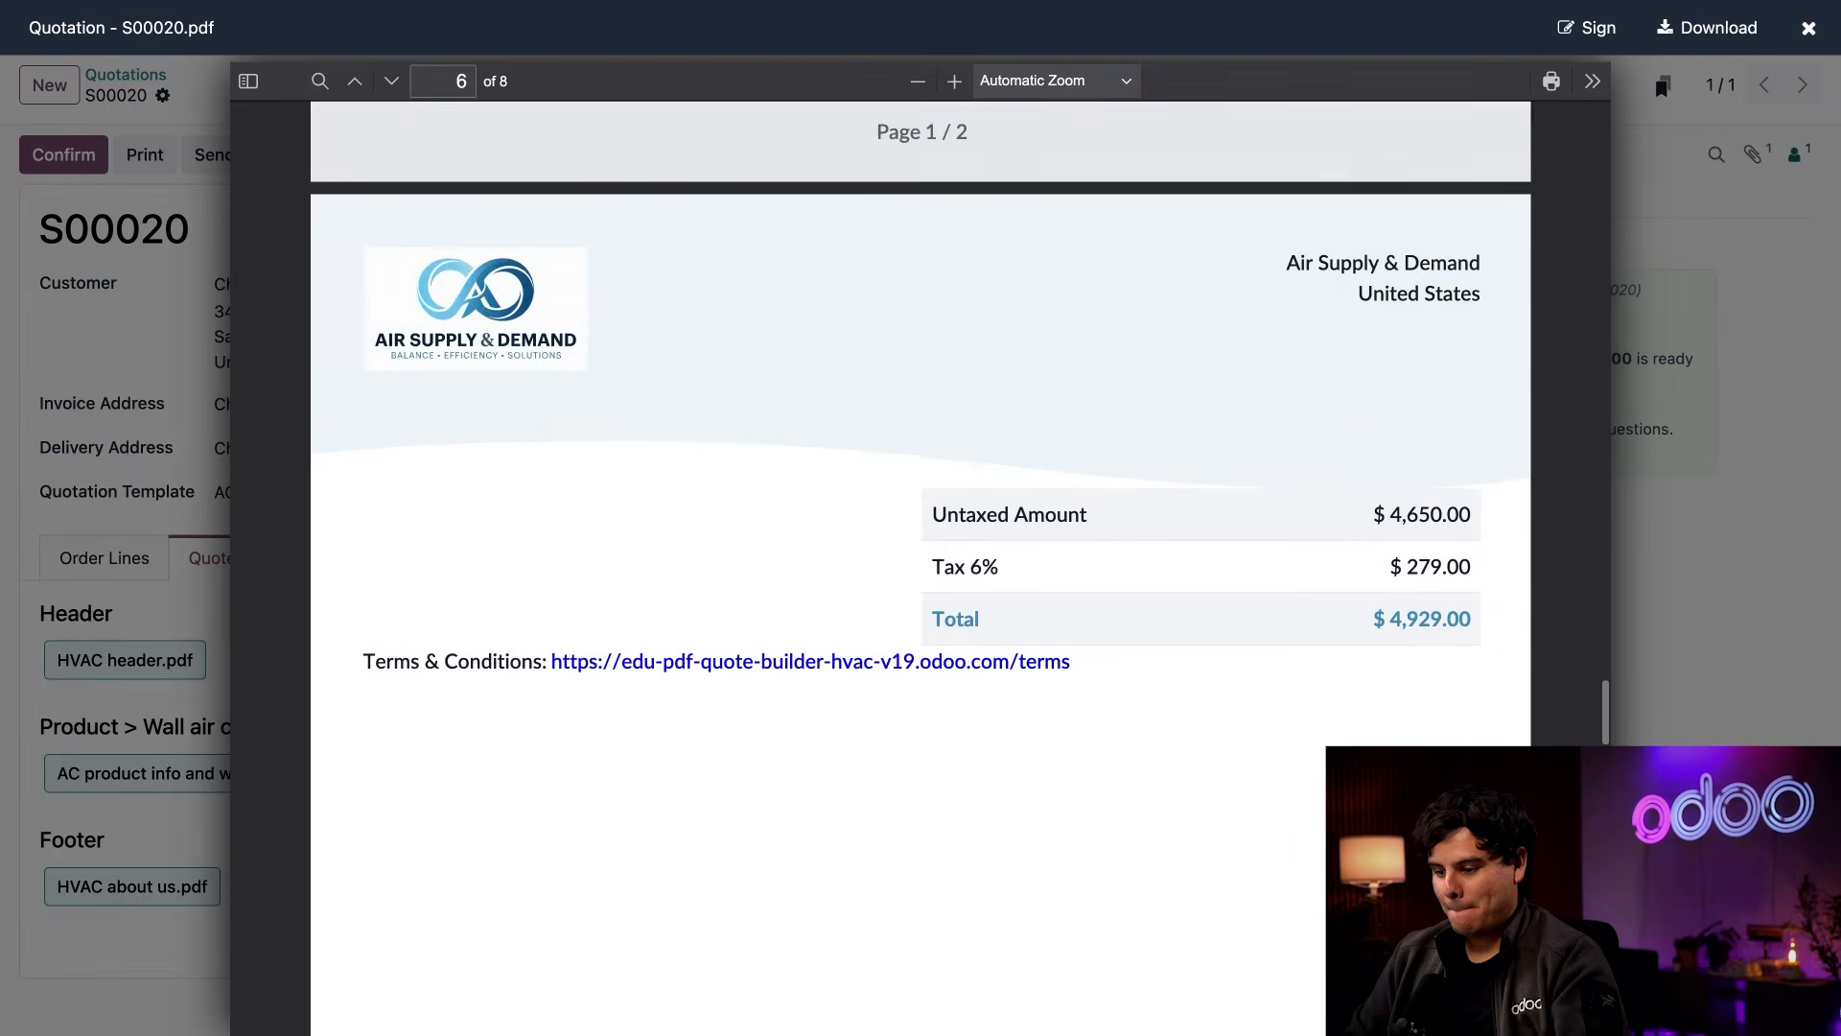
pyautogui.scroll(-20, 921, 566)
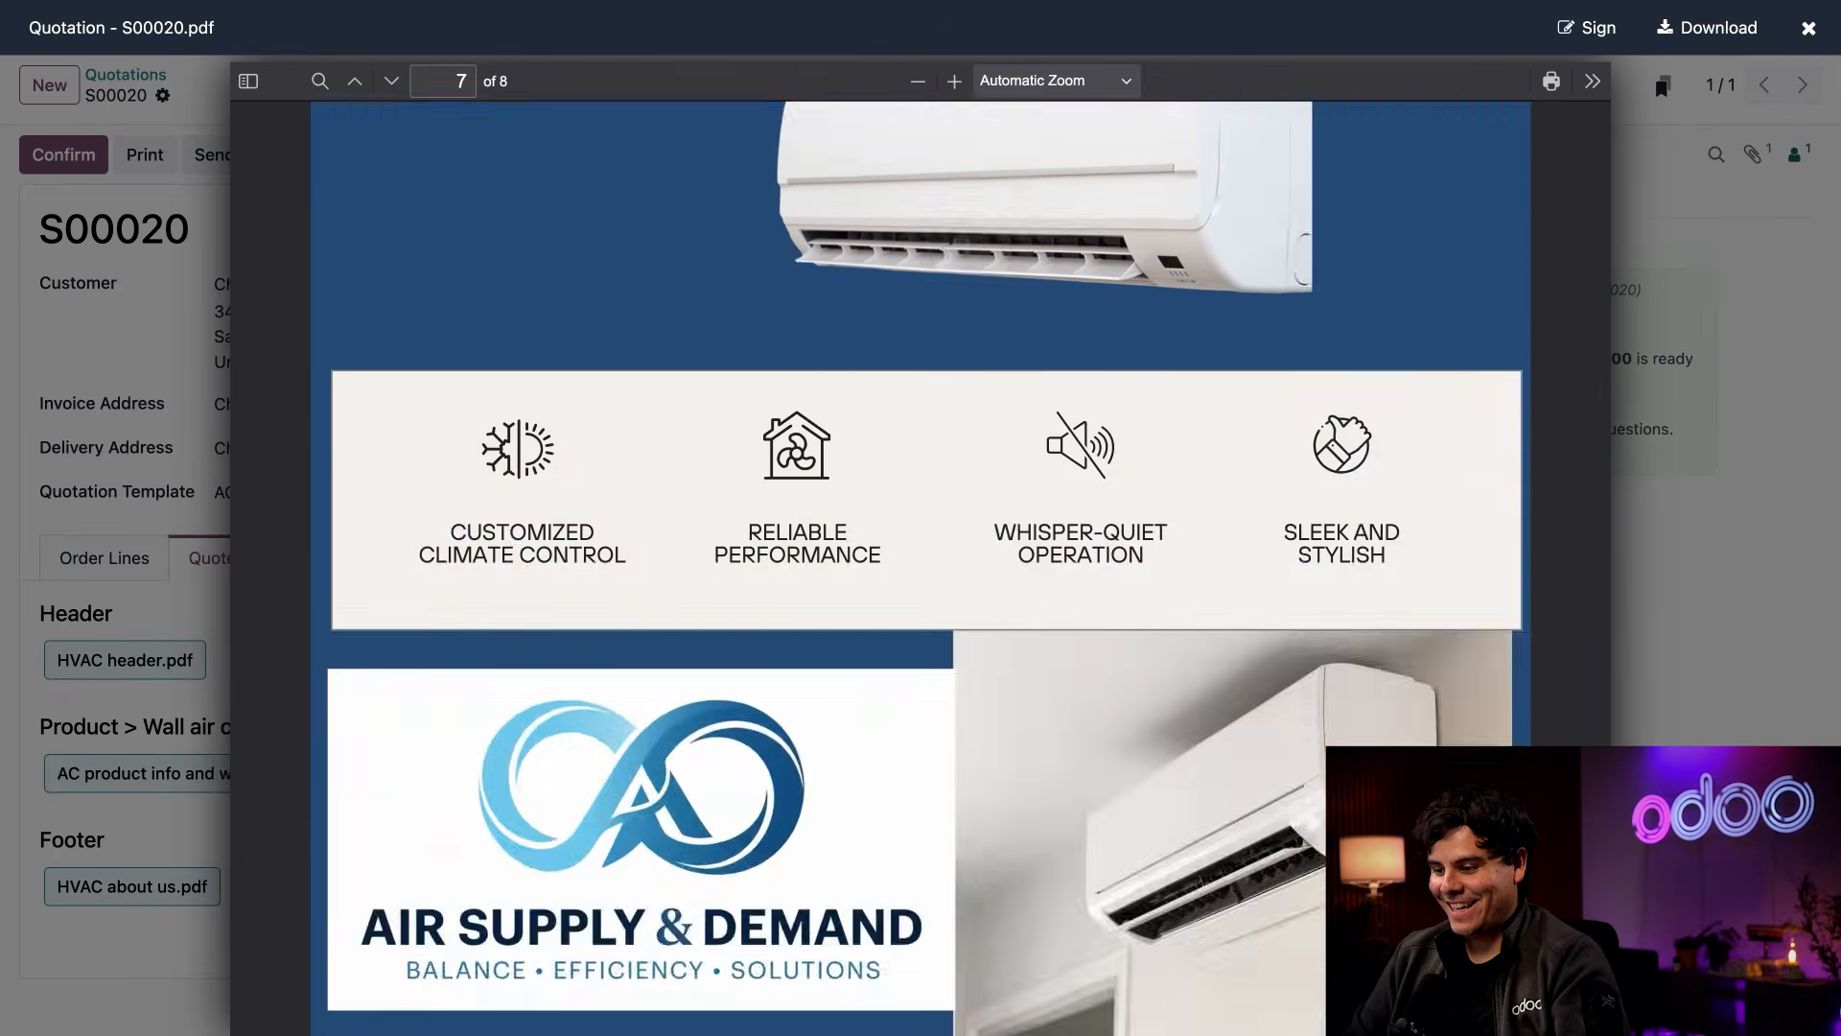
pyautogui.scroll(1, 921, 566)
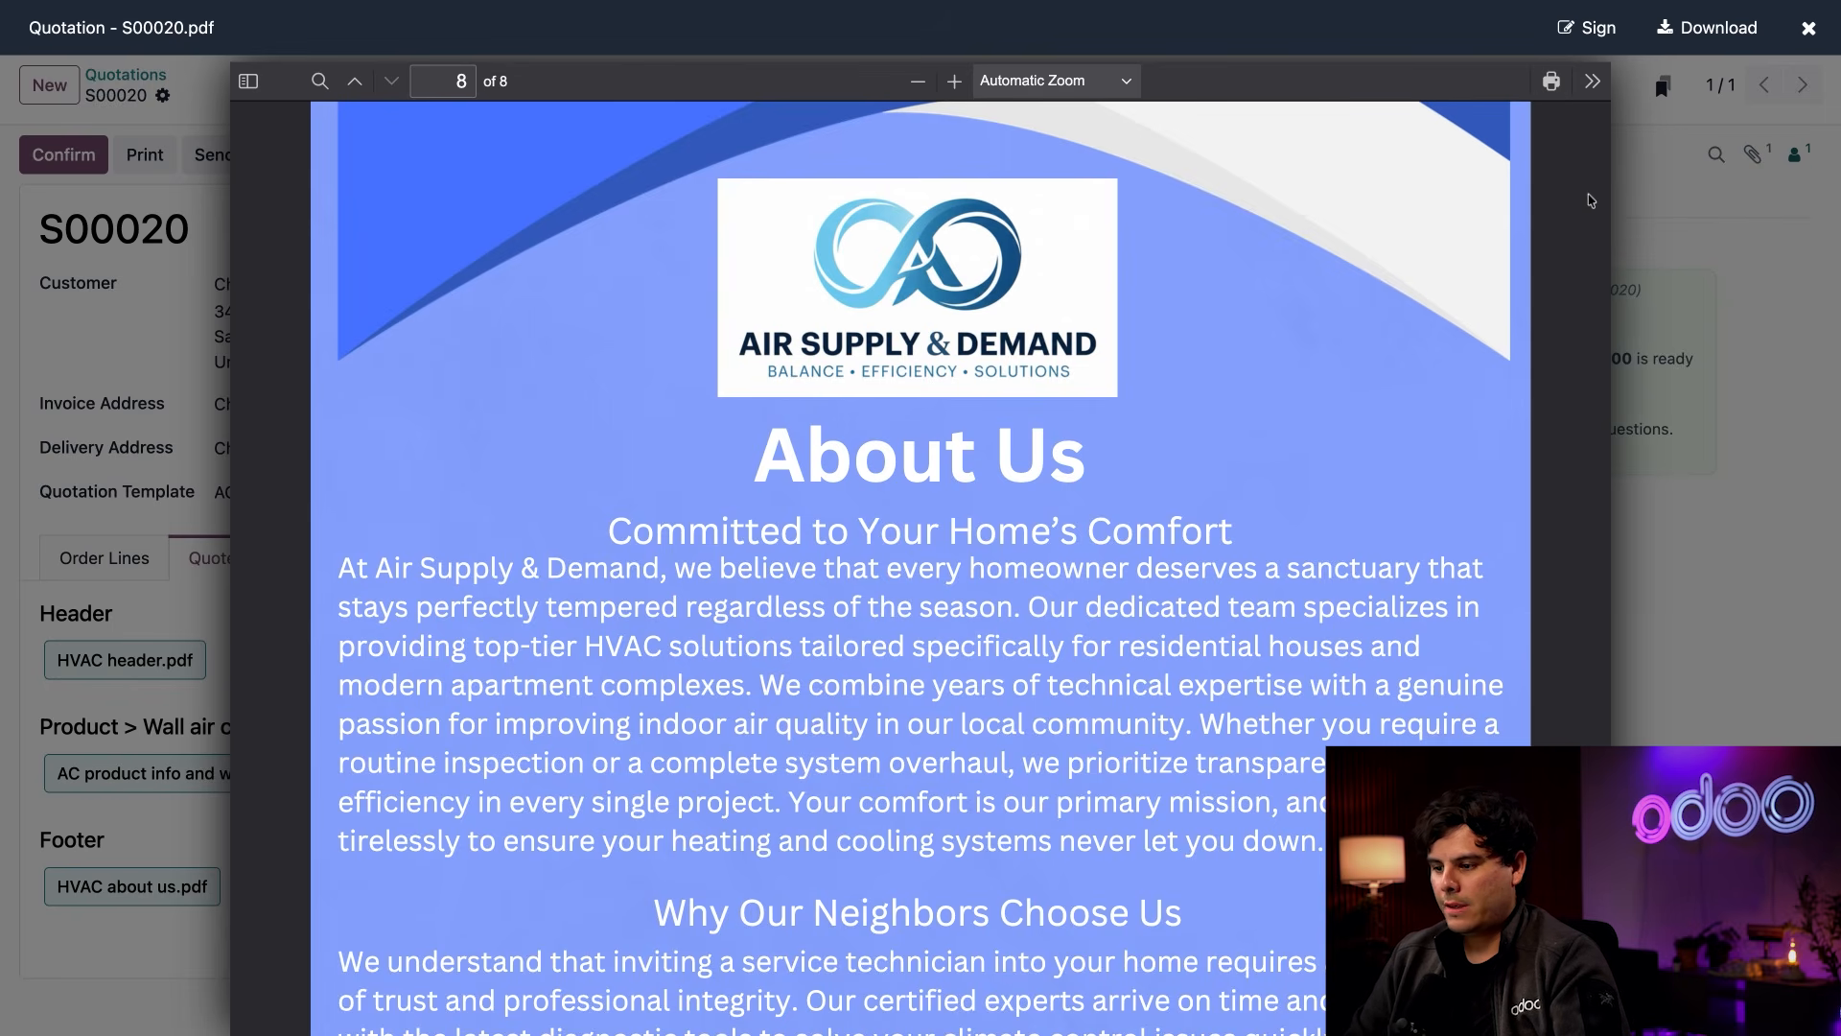
pyautogui.click(1653, 561)
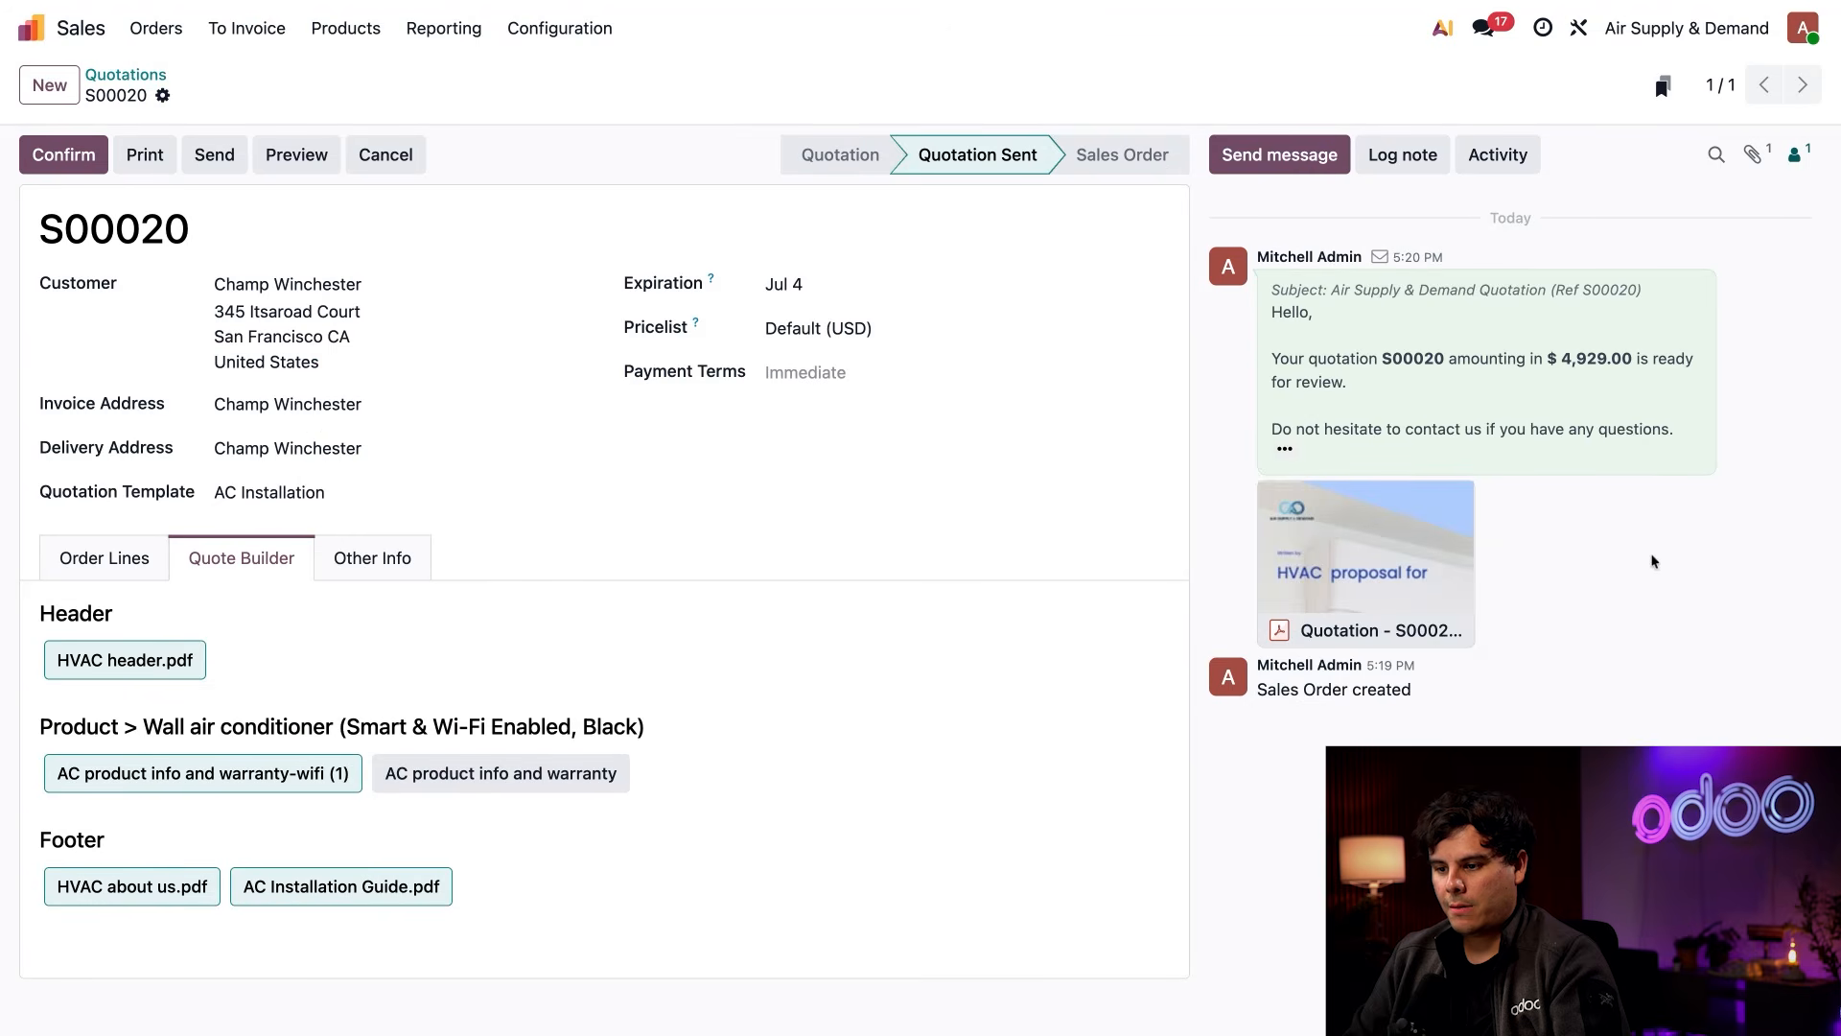
# Open the quotation's print options to generate the PDF Quote
pyautogui.click(162, 95)
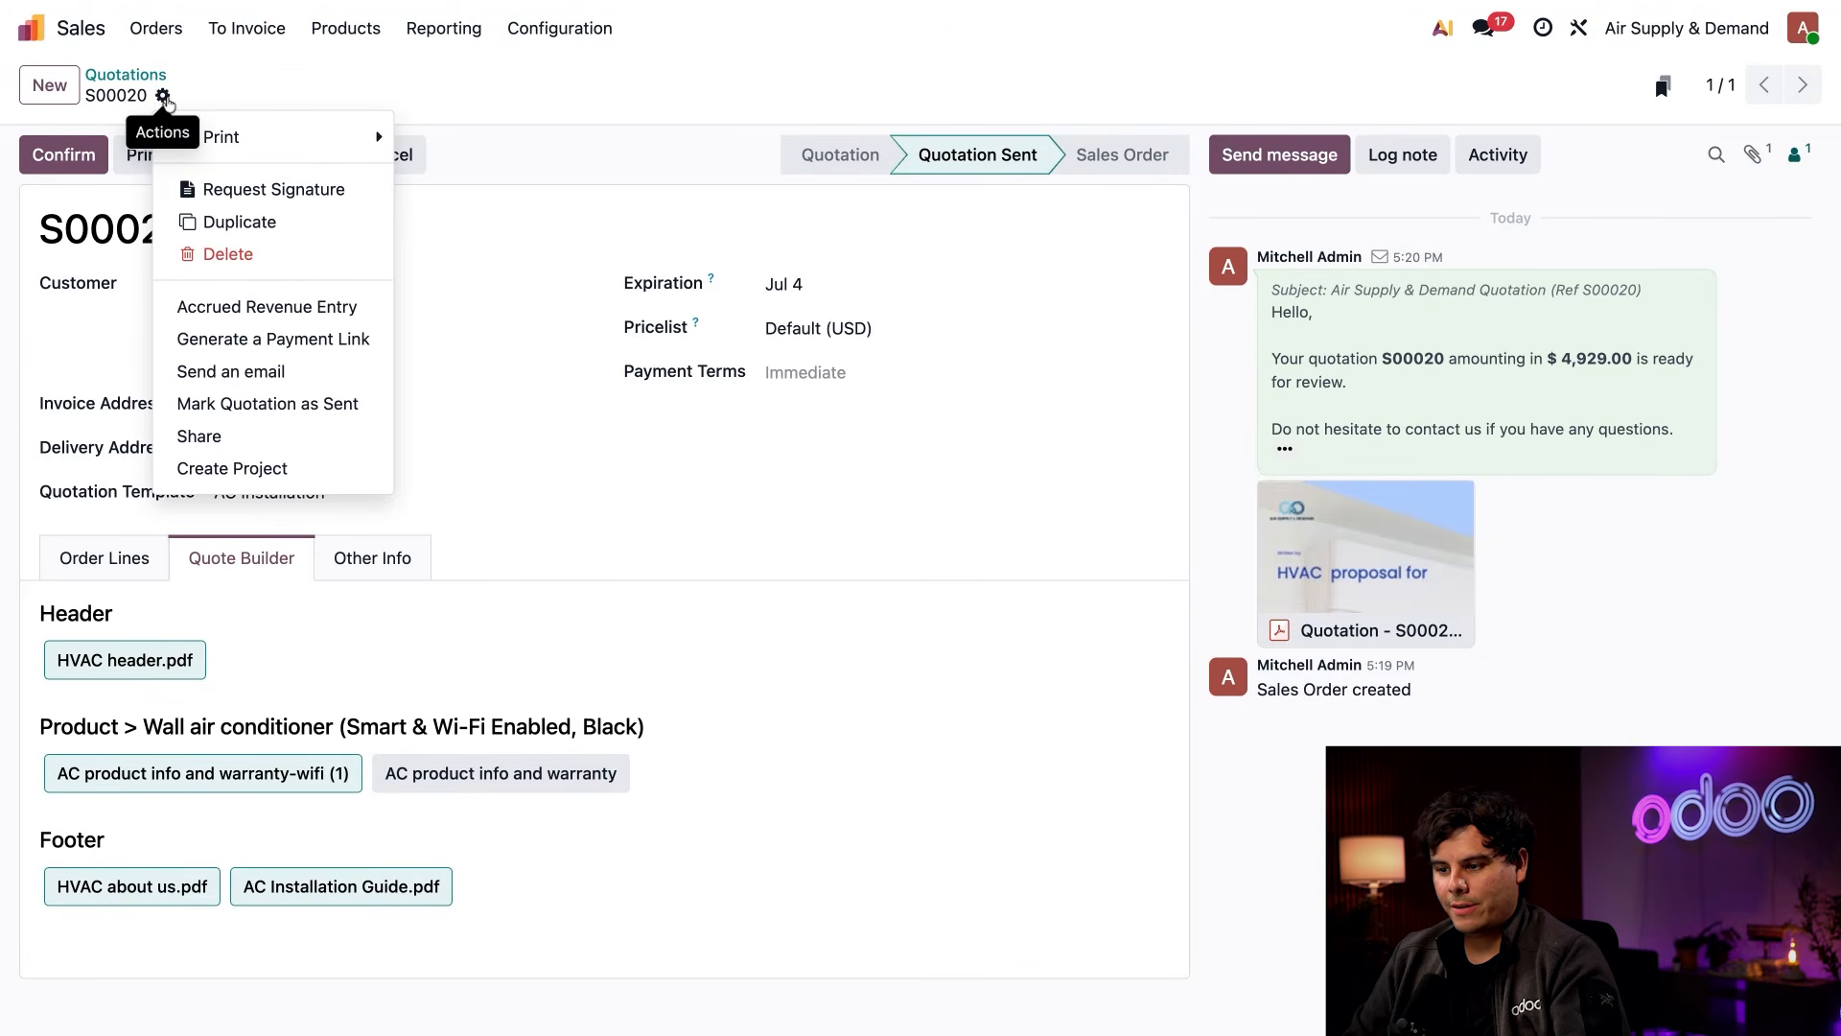
pyautogui.moveTo(320, 139)
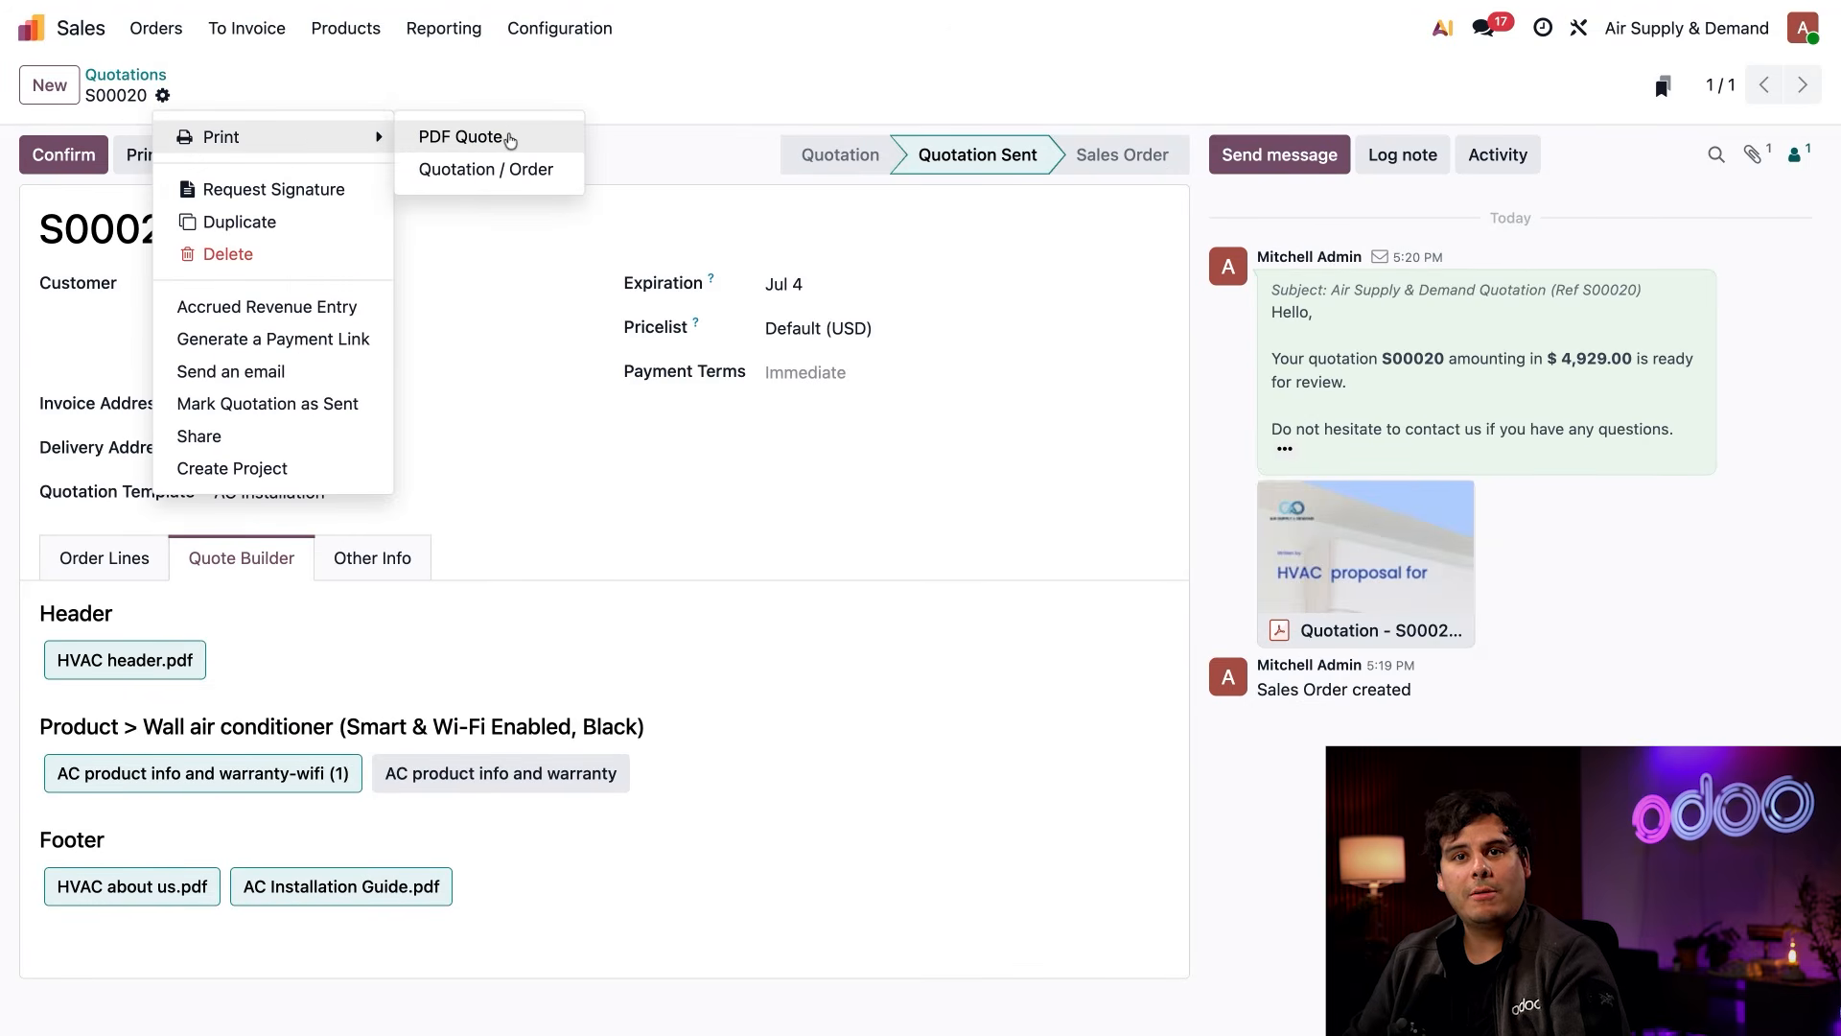